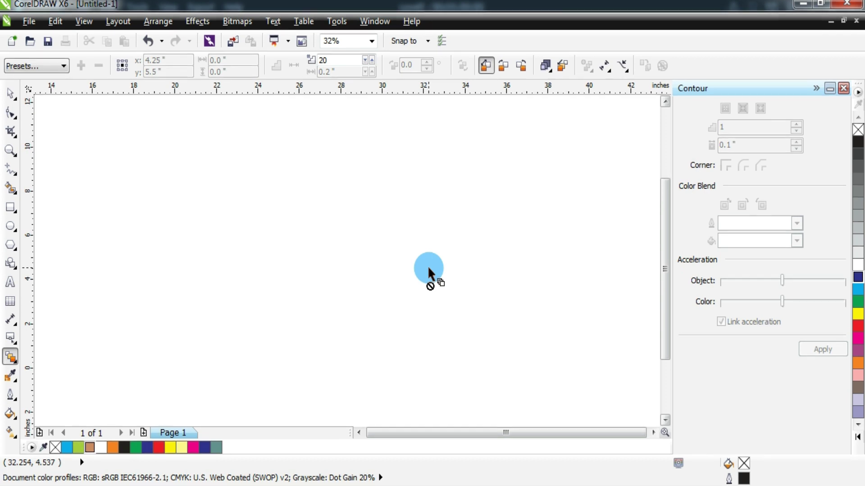
- Pick Contour from the interactive tools flyout, then activate the 5-sided Polygon tool with Y
left_click(11, 358)
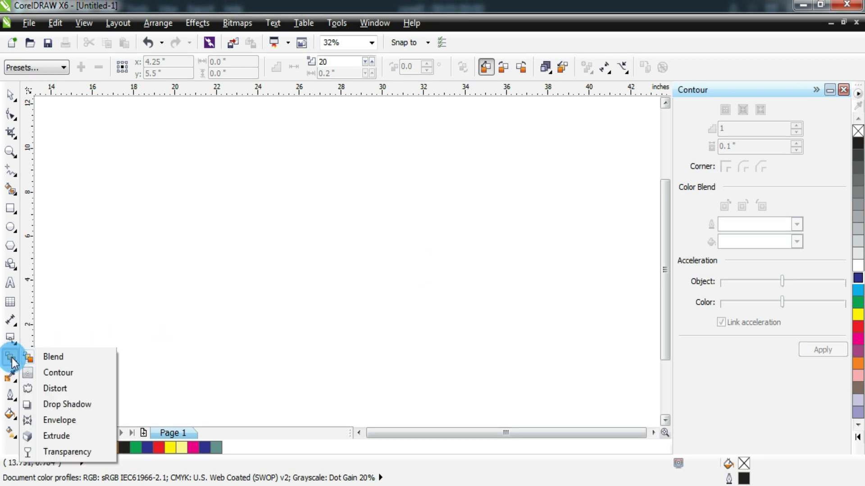
left_click(12, 358)
left_click(12, 359)
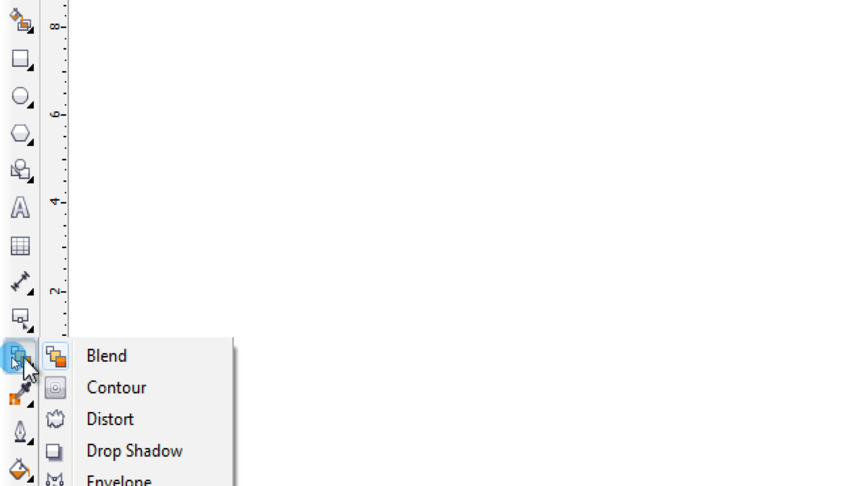
left_click(50, 389)
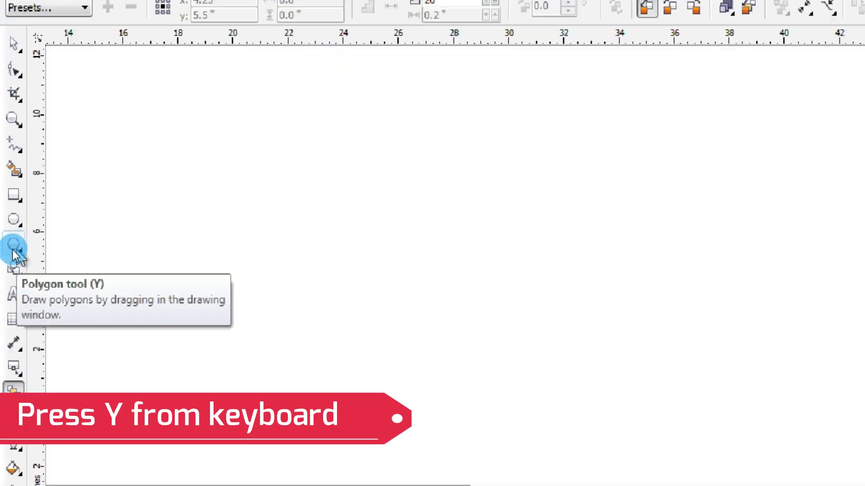
key("y")
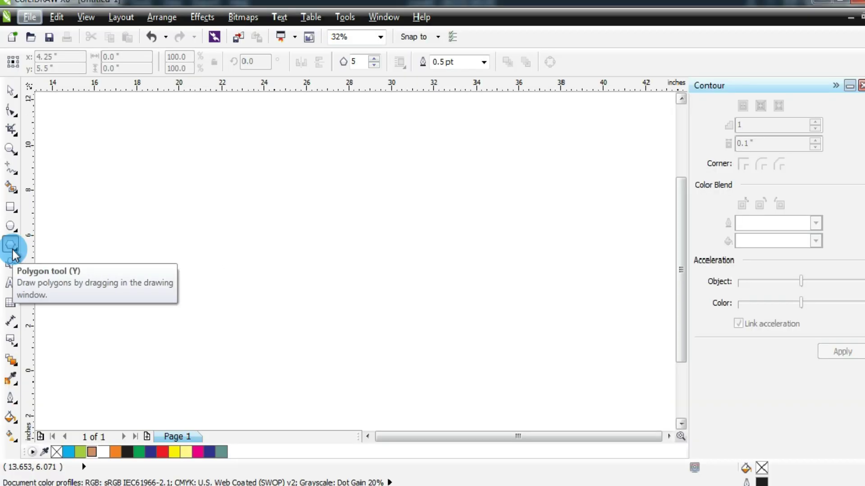
- Draw a pentagon at the page centre, close the Contour docker, and choose the Distort tool
left_click_drag(241, 173, 432, 379)
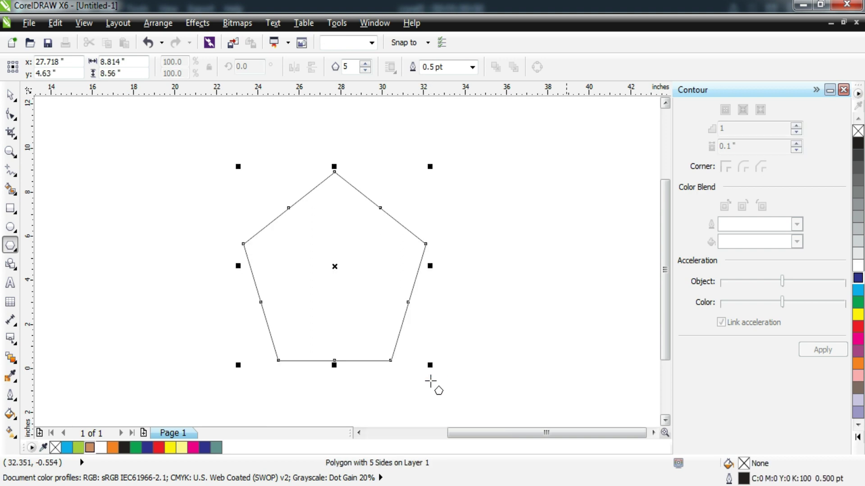
left_click(843, 90)
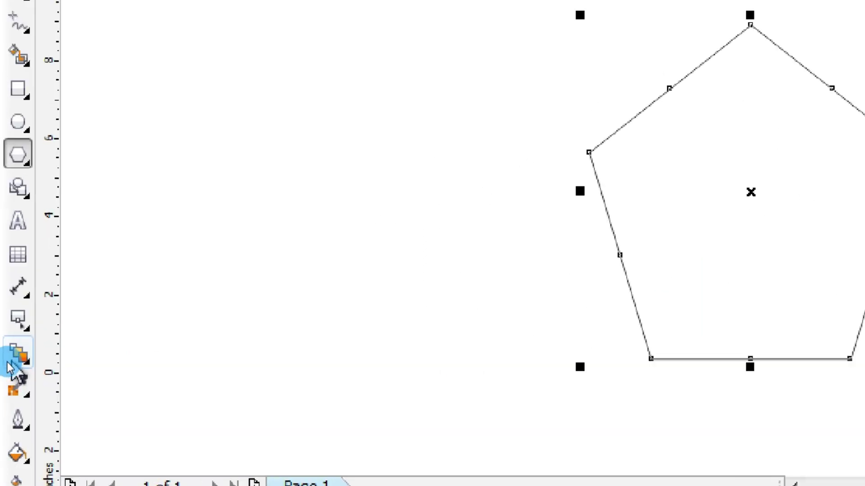
left_click(18, 366)
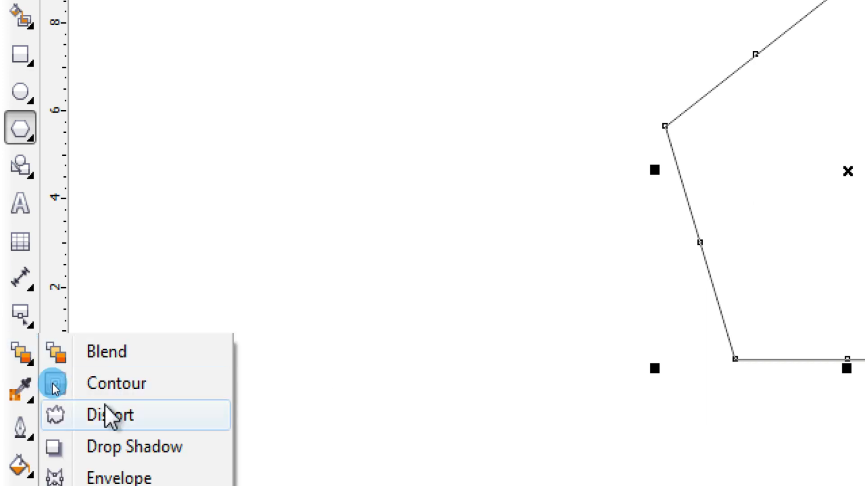
key("Escape")
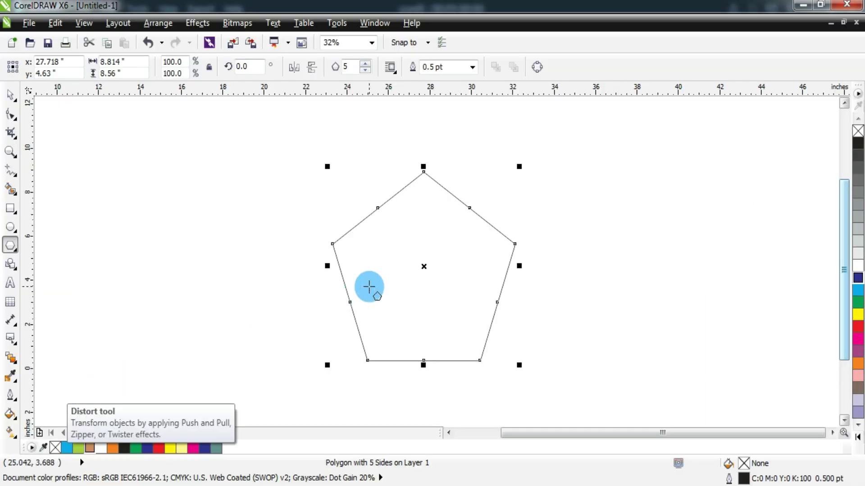
left_click(11, 359)
left_click(85, 389)
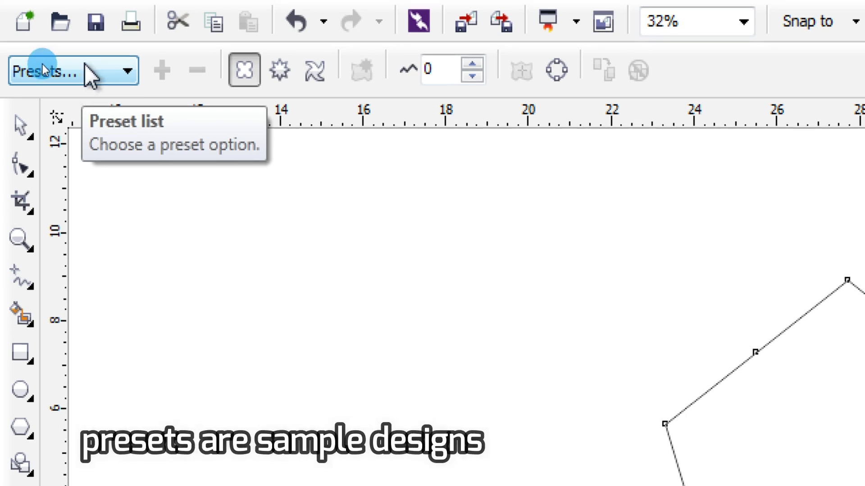
left_click(85, 64)
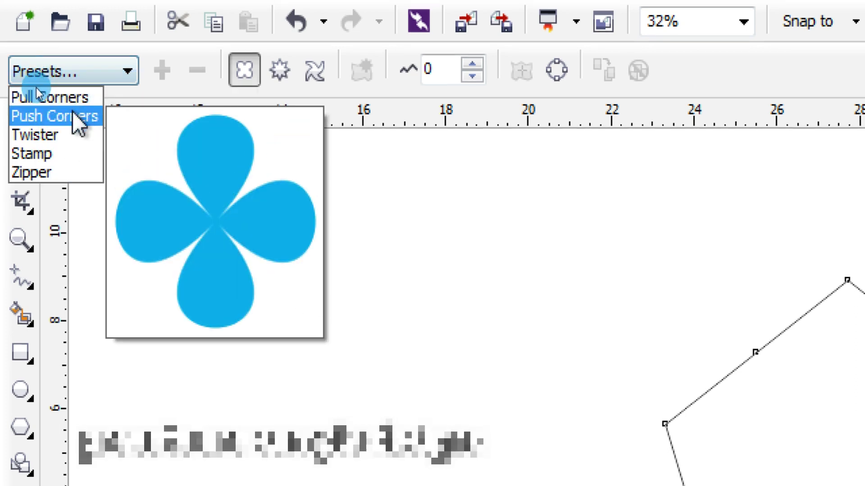
mouse_move(74, 90)
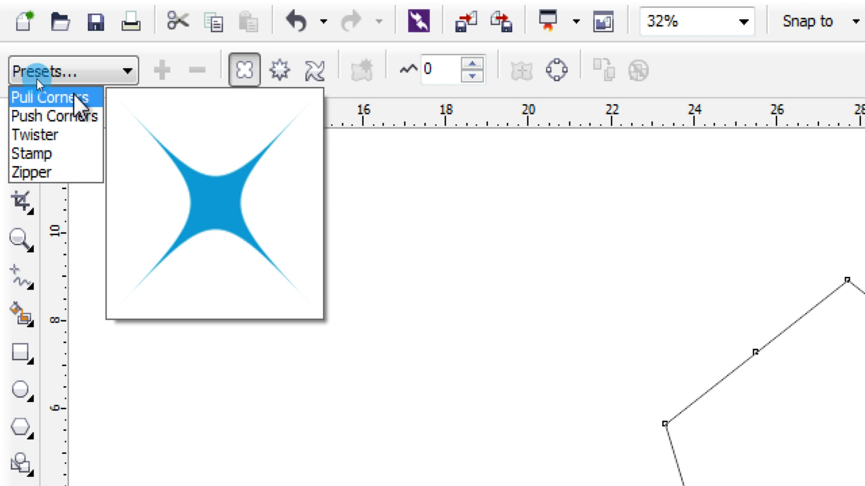
left_click(73, 96)
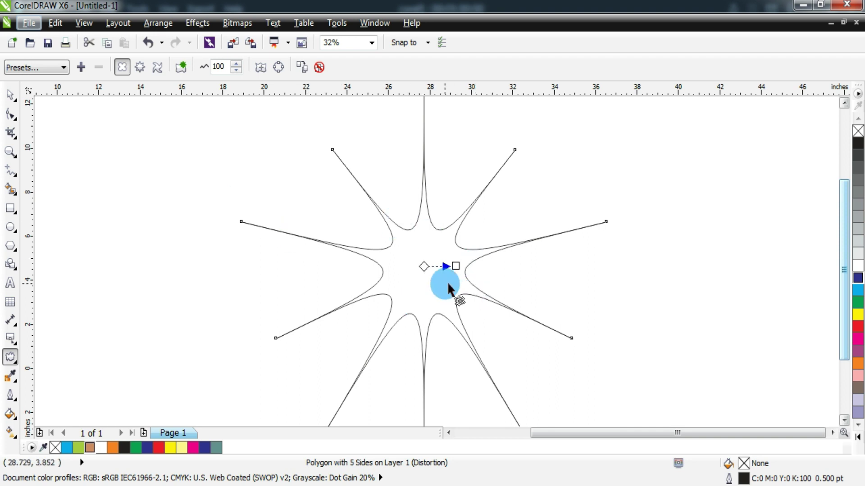
left_click_drag(455, 266, 399, 266)
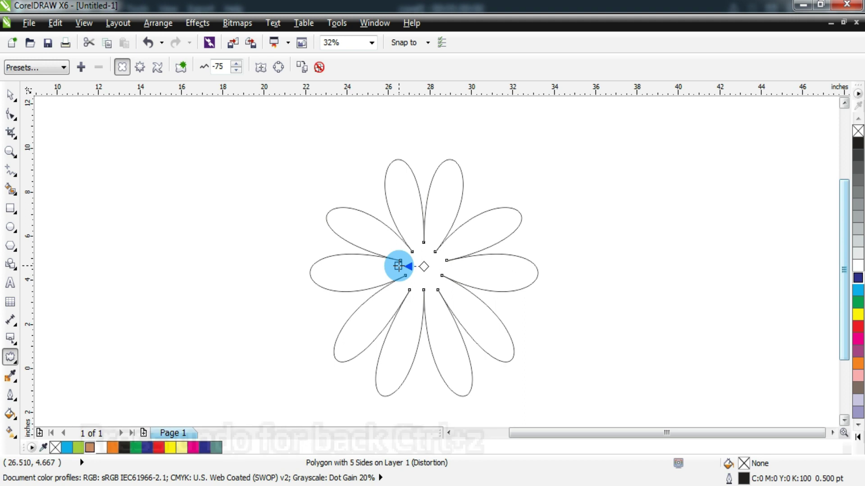
key("ctrl+z")
key("ctrl+z")
key("ctrl+z")
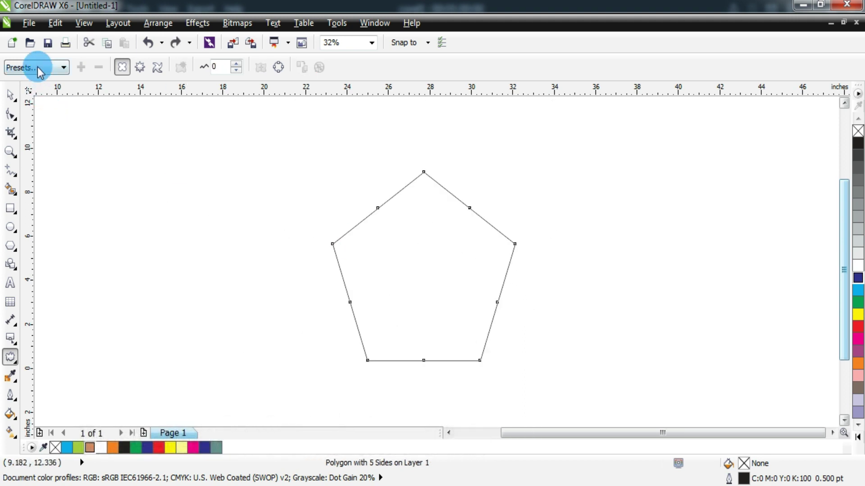
left_click(39, 69)
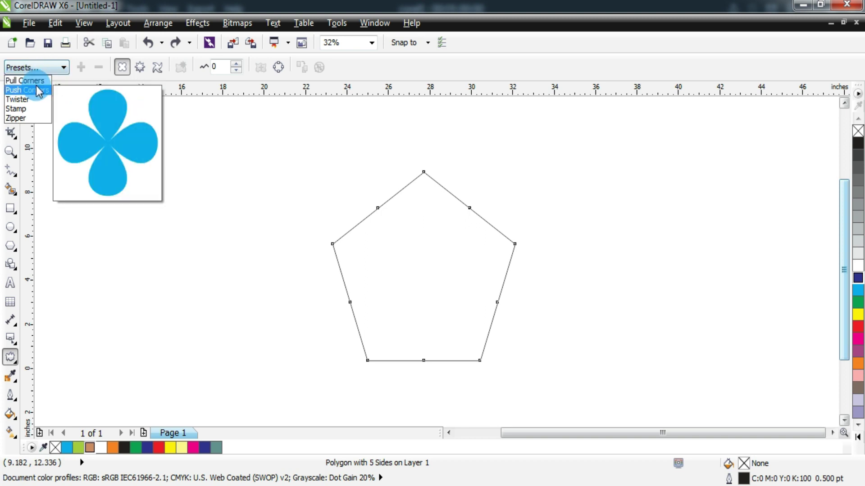
left_click(36, 89)
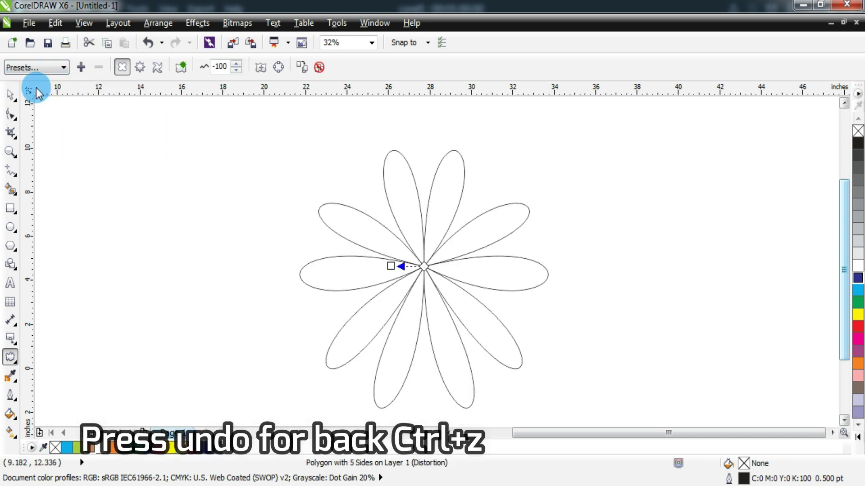
key("ctrl+z")
left_click(39, 68)
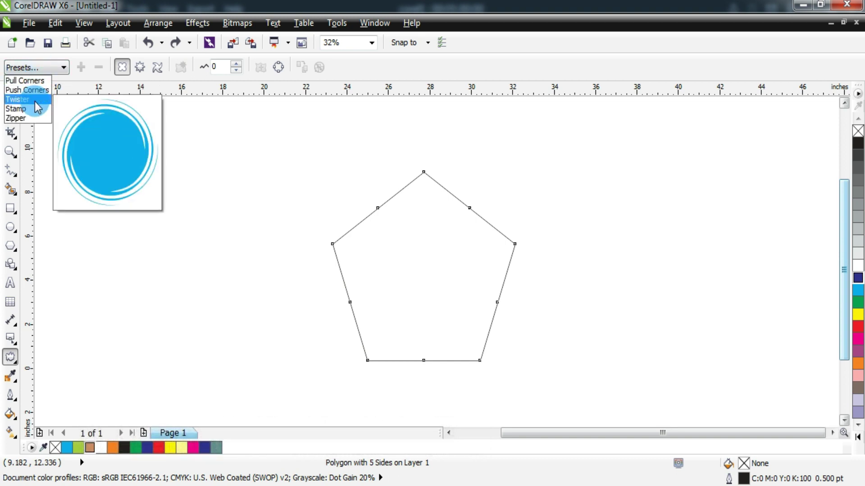
left_click(36, 102)
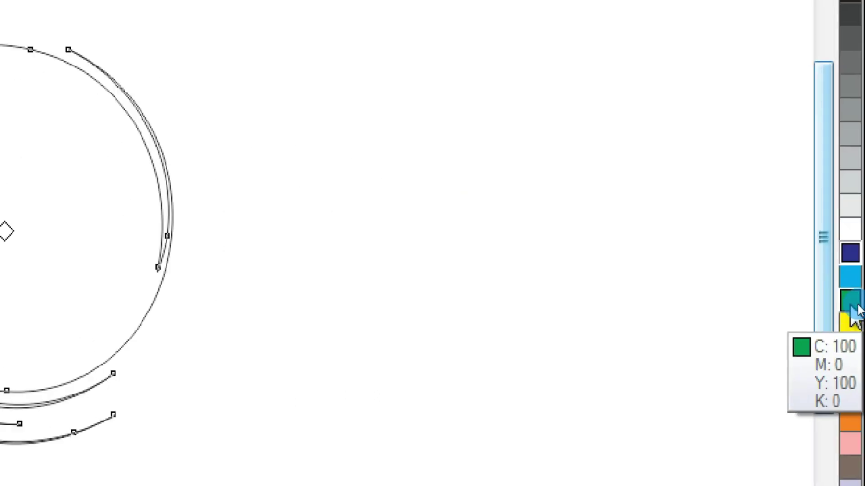
left_click(858, 305)
left_click(107, 206)
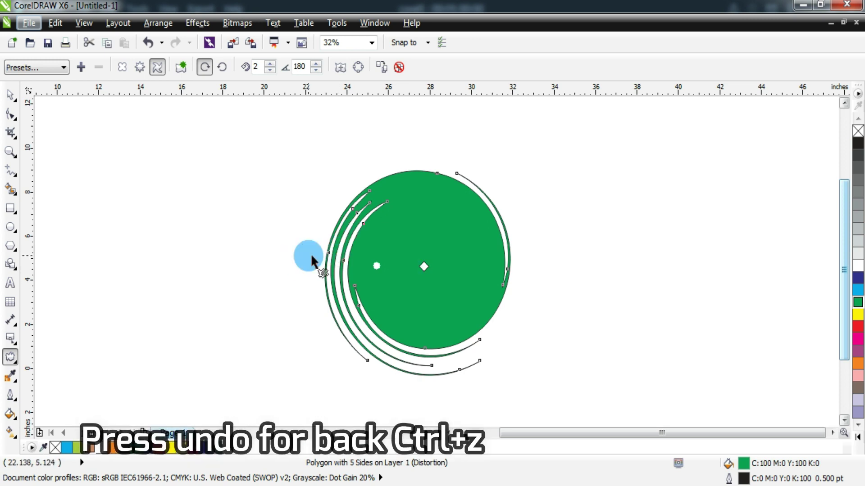
left_click(11, 96)
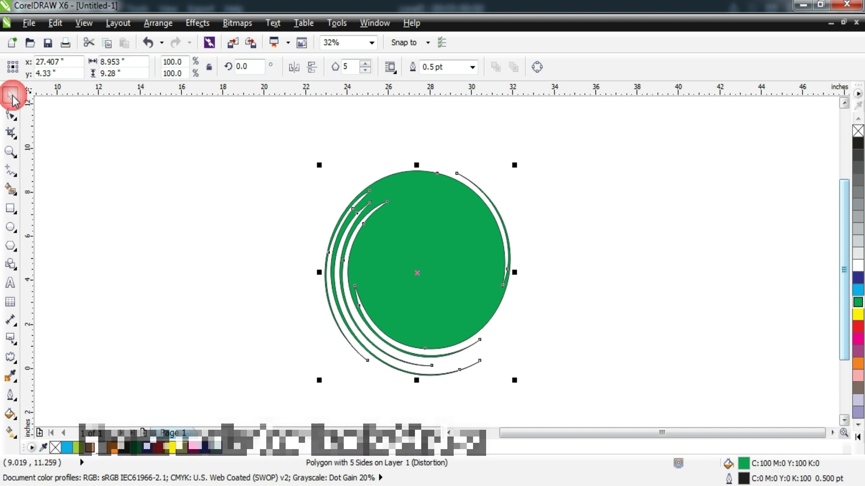
key("ctrl+z")
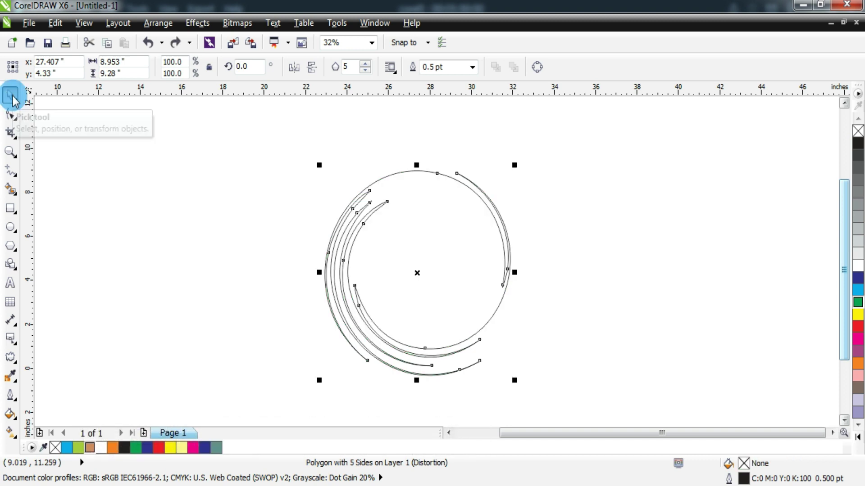
key("ctrl+z")
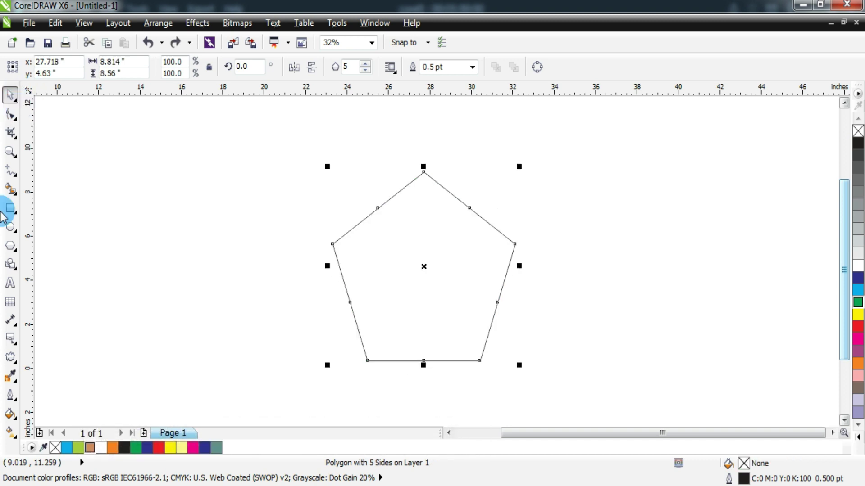
left_click(11, 358)
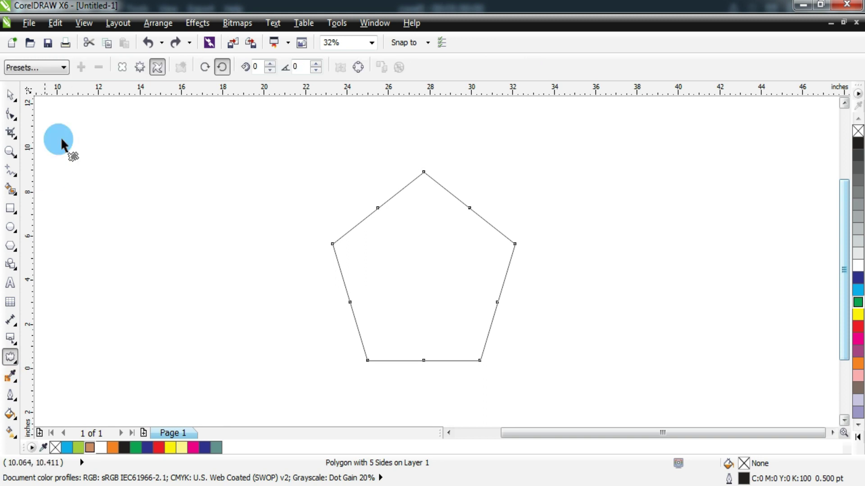
left_click(32, 68)
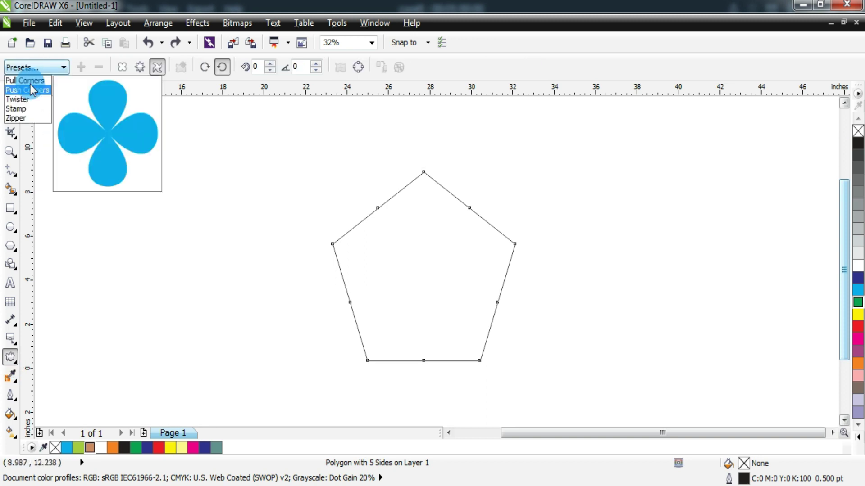
left_click(30, 112)
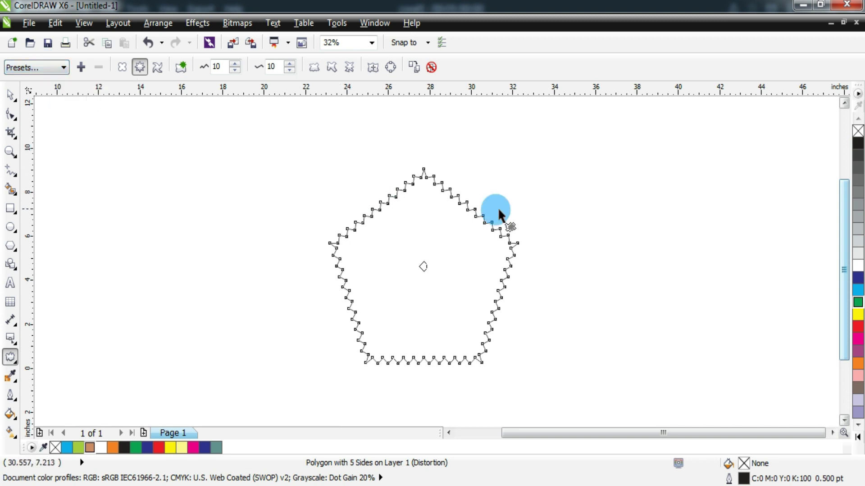
left_click(538, 206)
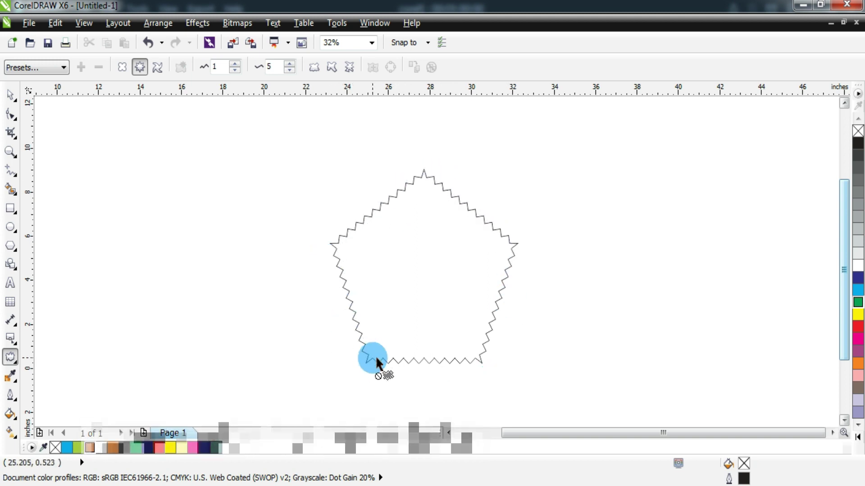
key("ctrl+z")
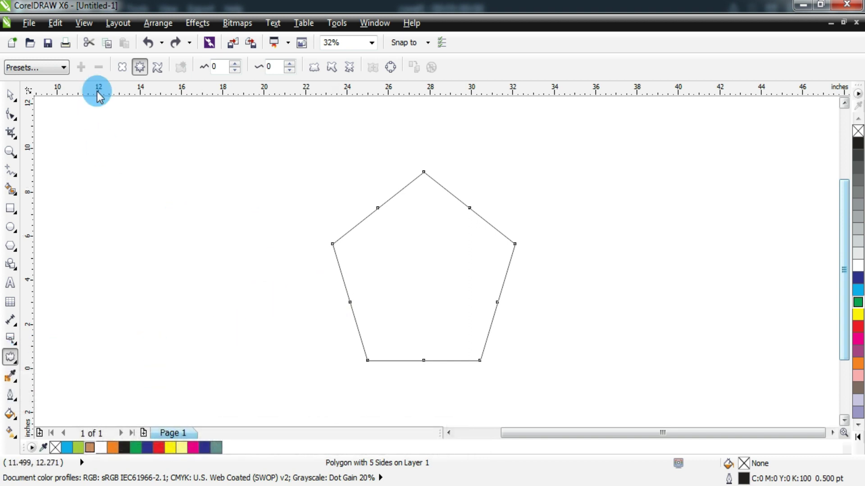
key("super")
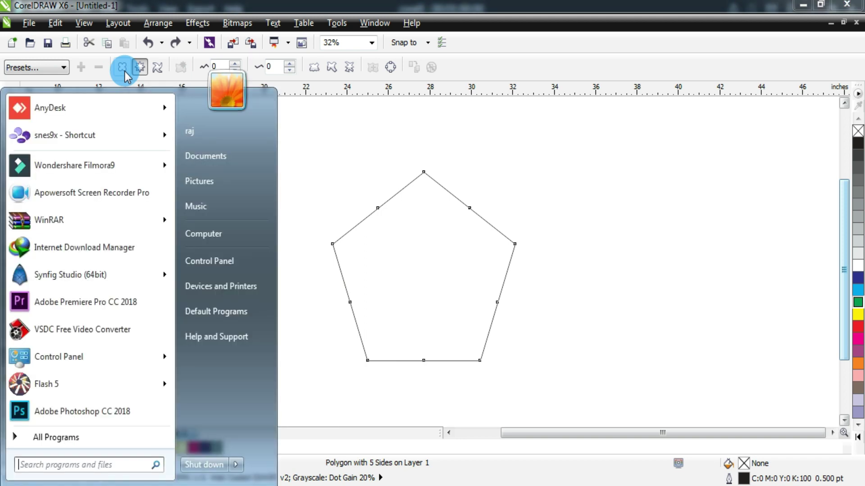
left_click(125, 71)
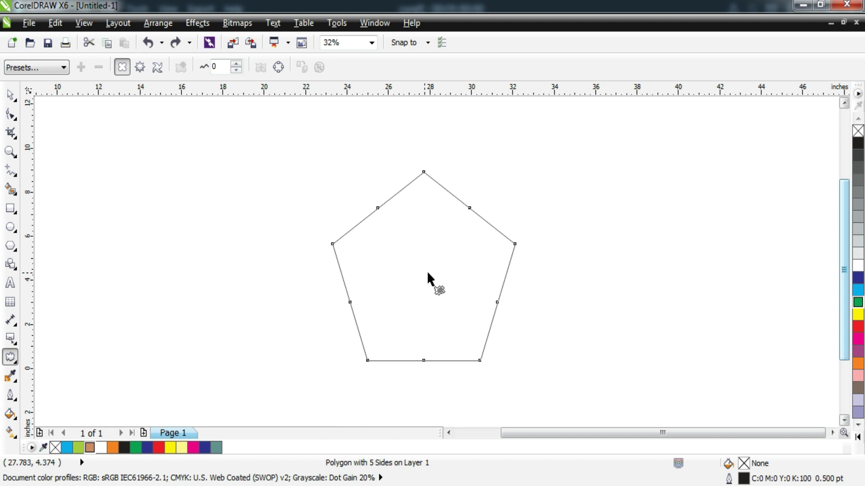
- Push-pull the pentagon from its centre into a ten-petal daisy at amplitude -49
left_click_drag(427, 271, 446, 271)
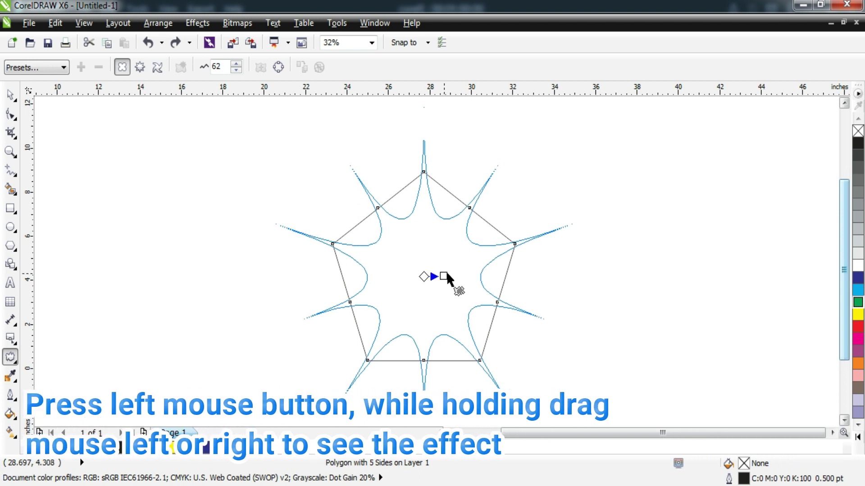
left_click_drag(446, 271, 445, 273)
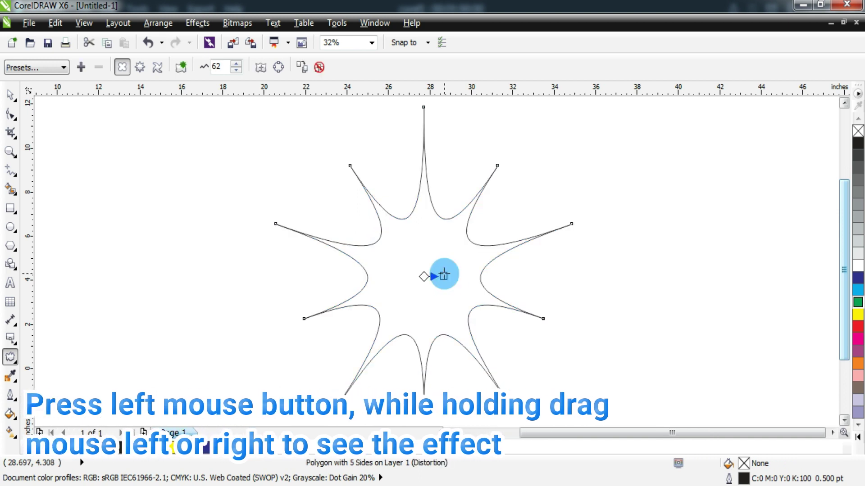
left_click_drag(443, 275, 395, 276)
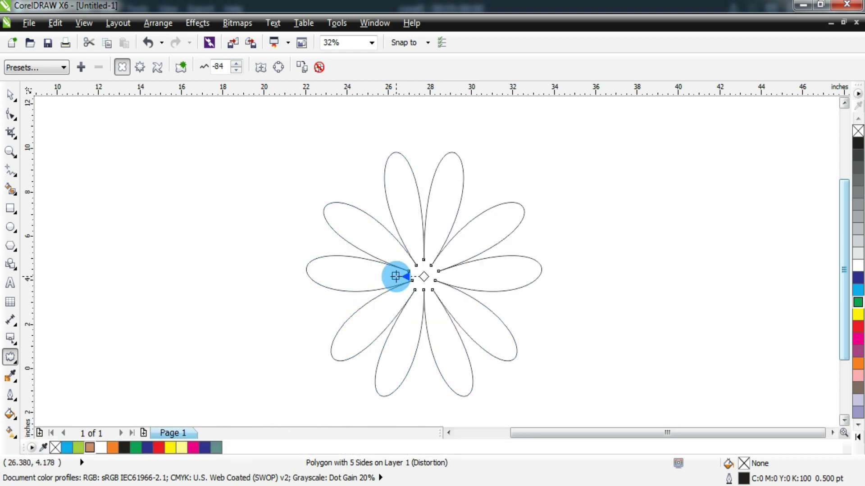
left_click_drag(394, 276, 282, 276)
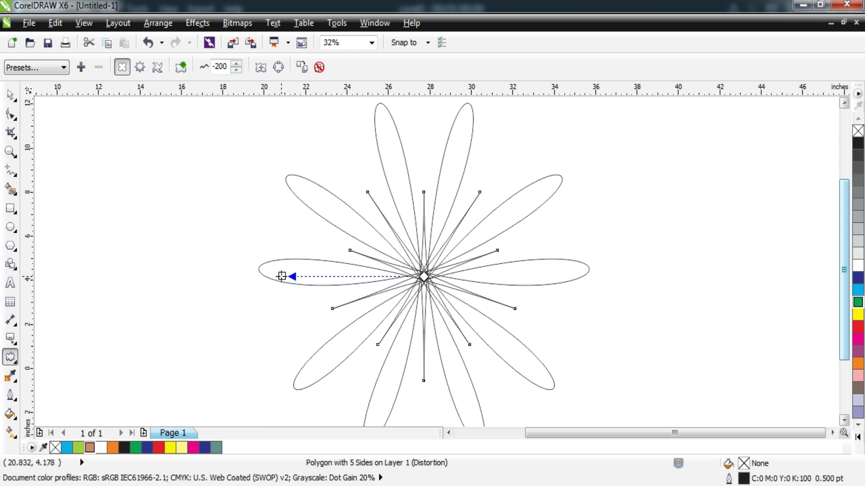
left_click_drag(296, 278, 406, 280)
left_click(381, 277)
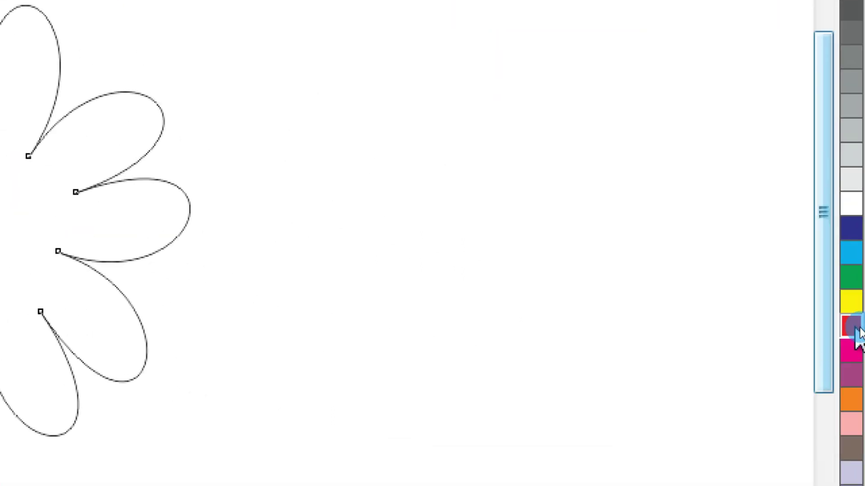
- Fill the daisy red, remove its outline, and move it to the page's right side
left_click(859, 330)
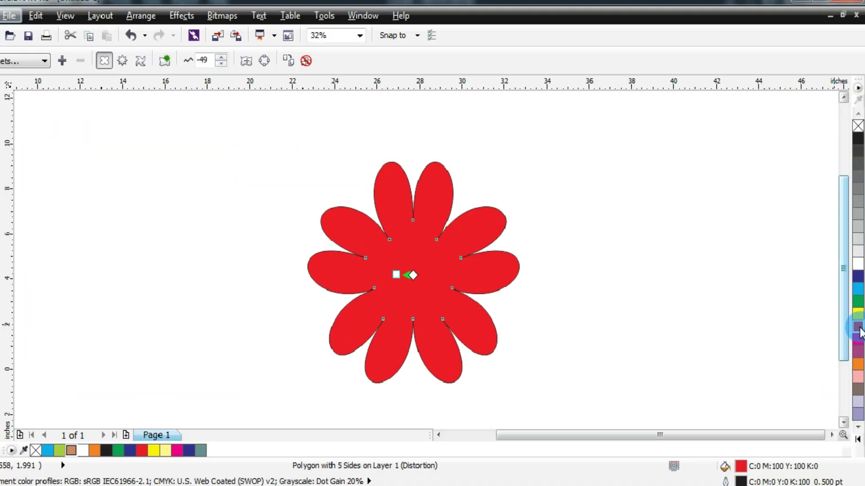
left_click_drag(859, 332, 368, 239)
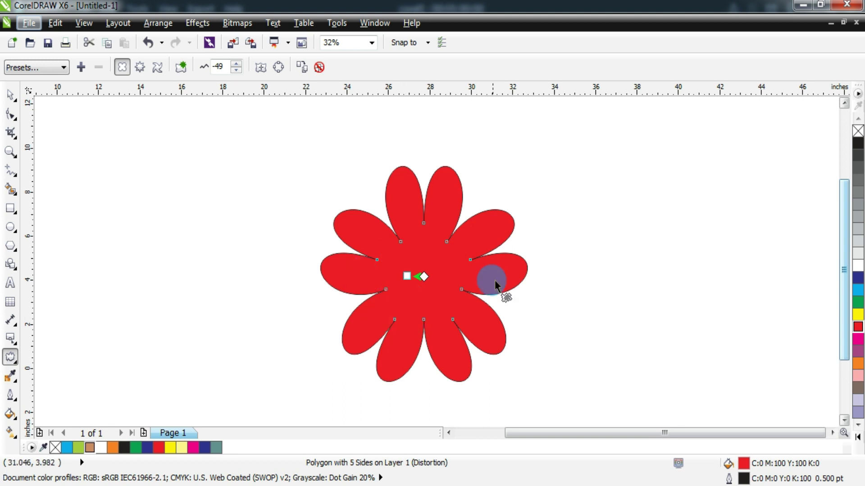
left_click_drag(464, 222, 494, 222)
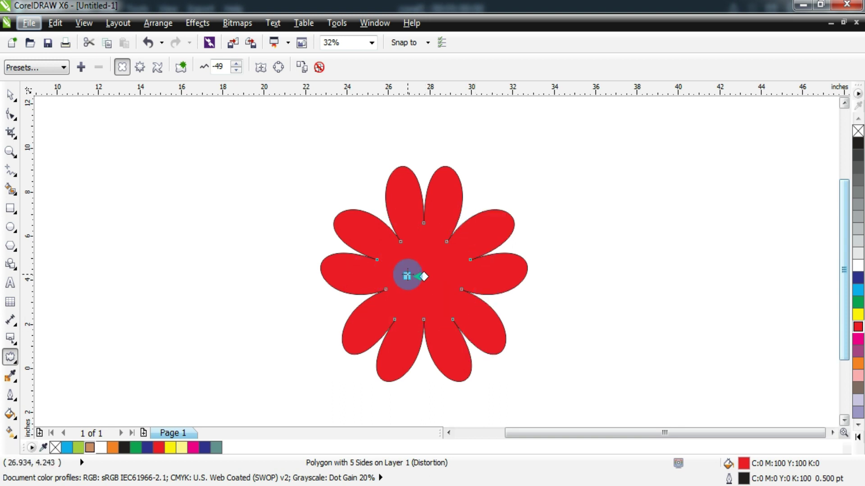
right_click(858, 132)
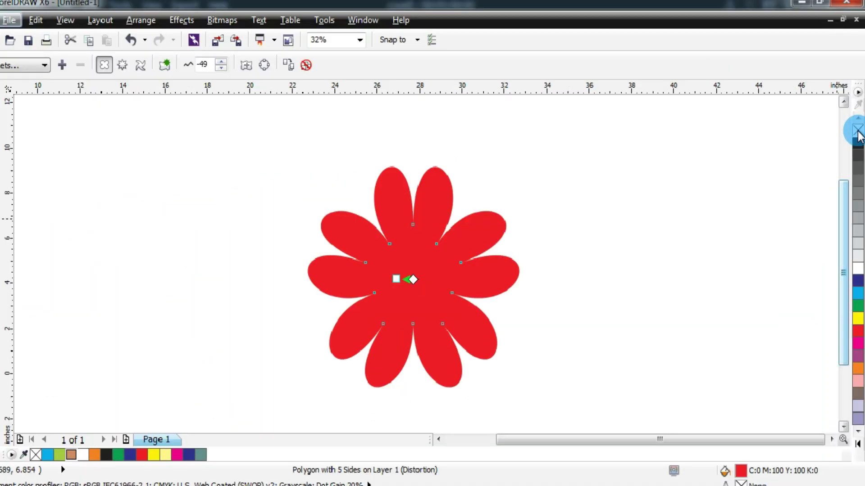
left_click(9, 95)
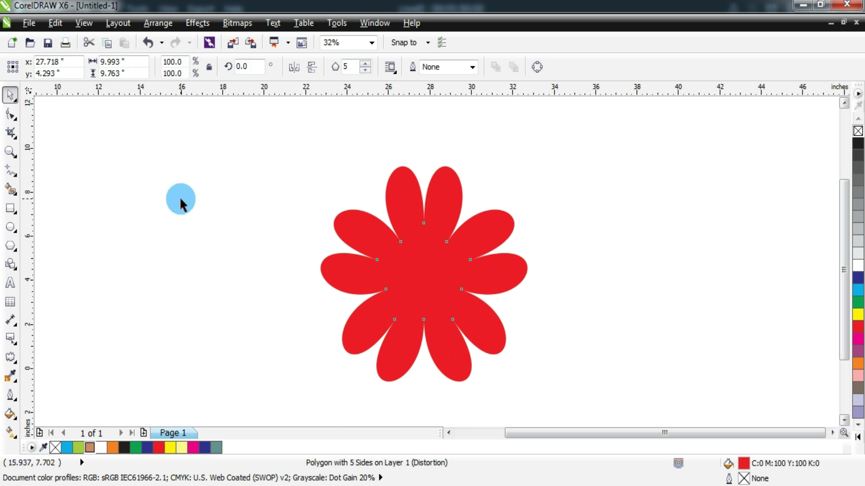
left_click_drag(473, 290, 716, 278)
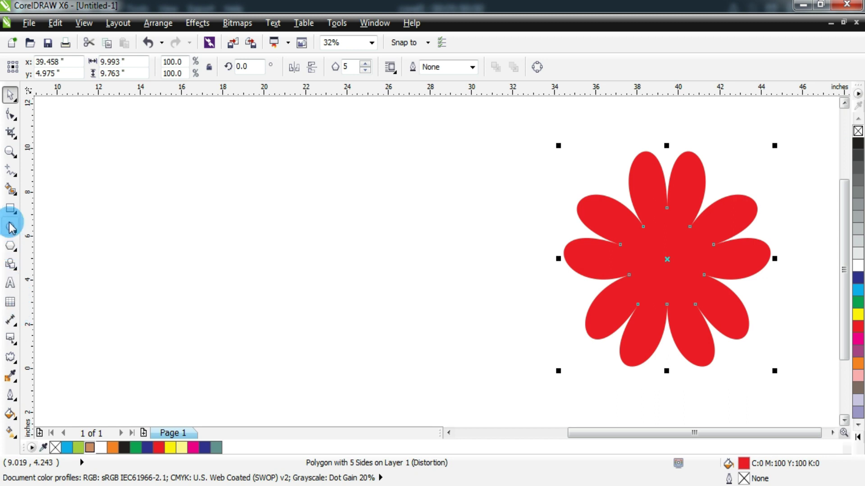
- Draw a rectangle and push-pull it into a four-lobed flower shape
left_click(10, 209)
left_click_drag(261, 215, 401, 337)
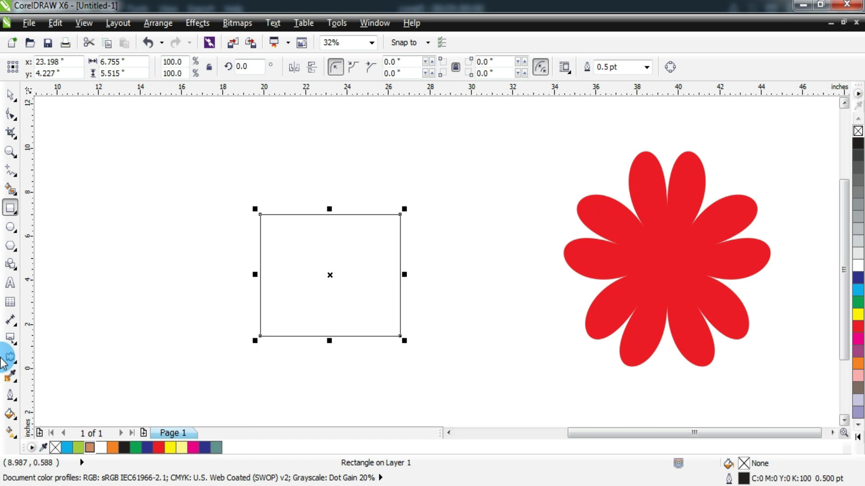
left_click(11, 359)
mouse_move(334, 273)
left_mouse_down()
mouse_move(305, 282)
mouse_move(370, 273)
mouse_move(276, 282)
mouse_move(413, 282)
mouse_move(305, 287)
mouse_move(363, 282)
mouse_move(310, 289)
mouse_move(327, 281)
left_mouse_up()
left_click(328, 289)
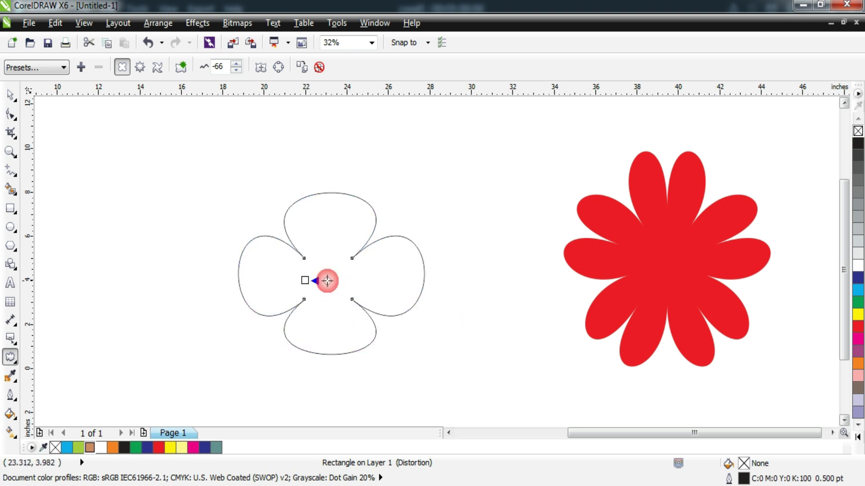
- Fill the four-lobed shape yellow, place it over the red daisy, and draw a circle on the left
left_click(858, 315)
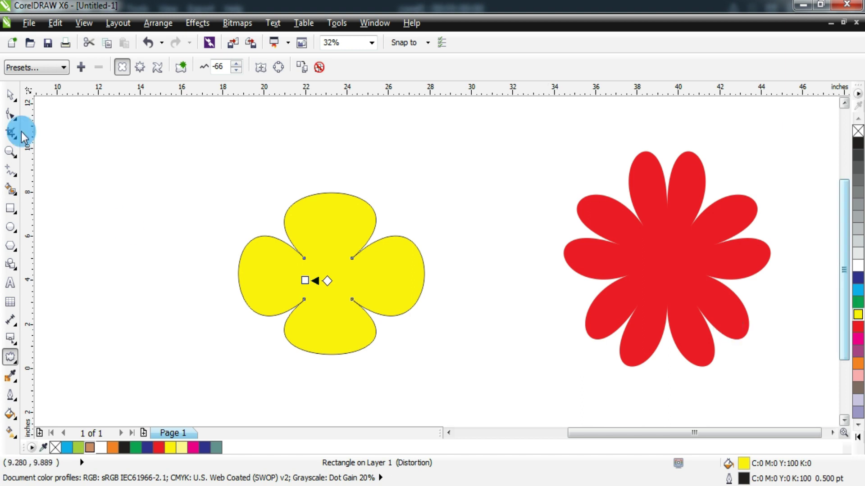
left_click(9, 101)
left_click_drag(305, 224, 526, 178)
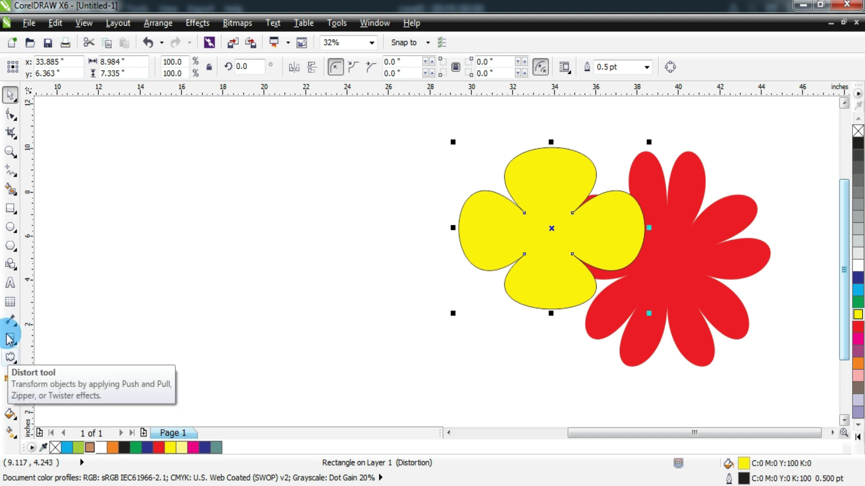
left_click(10, 226)
left_click_drag(218, 201, 348, 329)
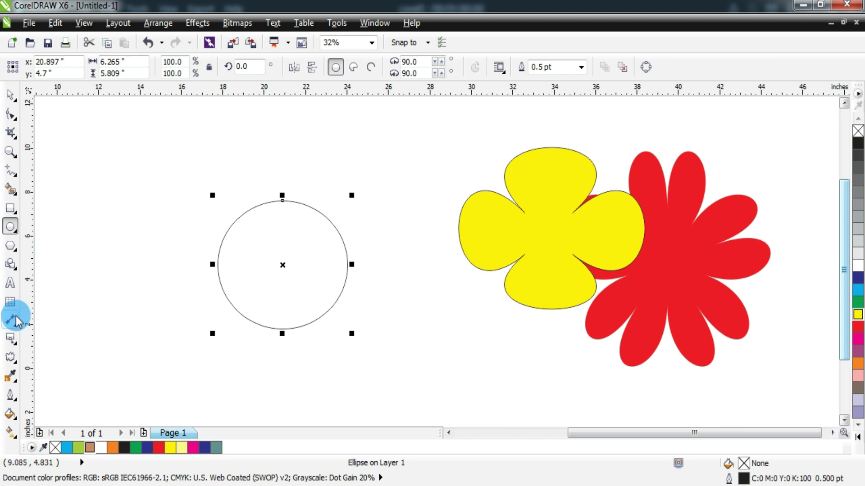
- Push-pull the circle into a blue four-petal cross and move it onto the yellow and red flowers
left_click(10, 364)
left_click_drag(250, 244, 279, 266)
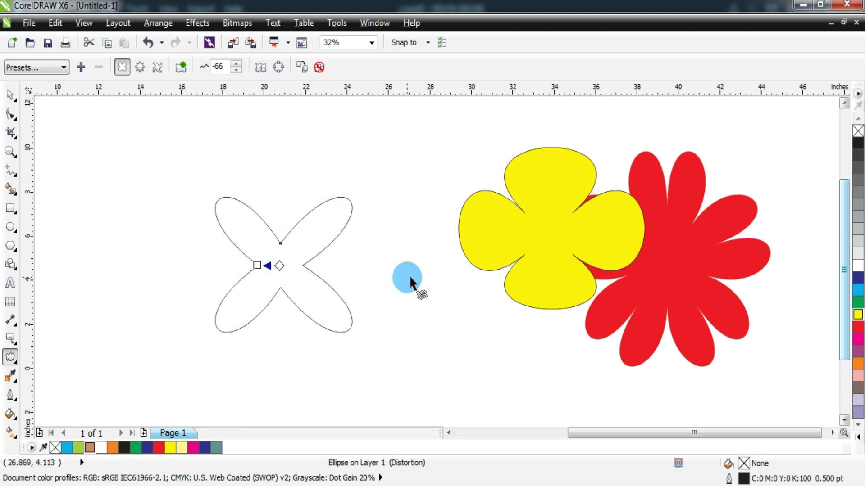
left_click(857, 290)
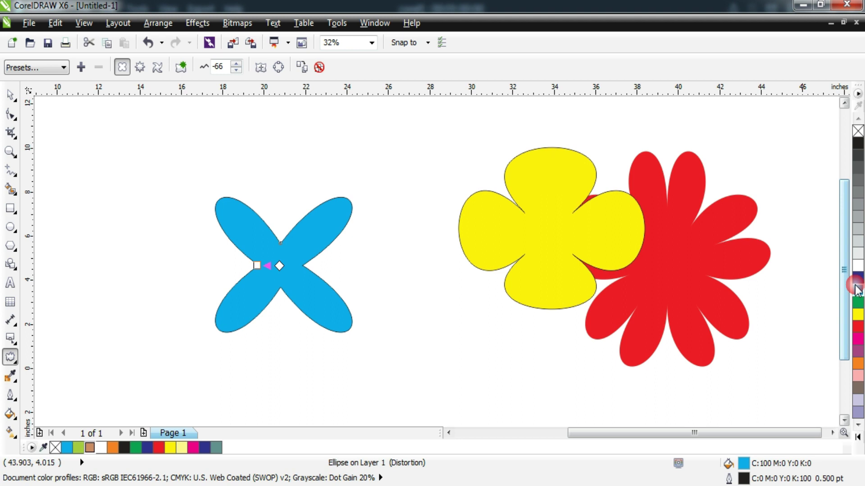
left_click(10, 95)
left_click(272, 261)
left_click_drag(273, 262, 571, 269)
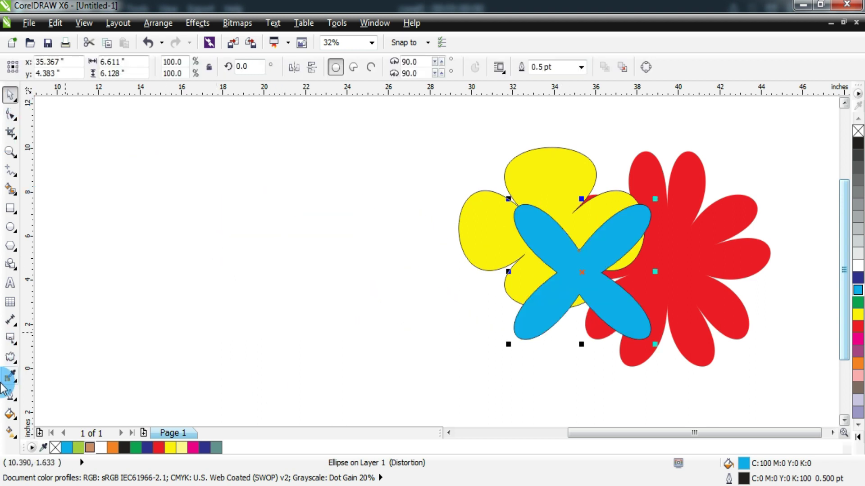
left_click(11, 358)
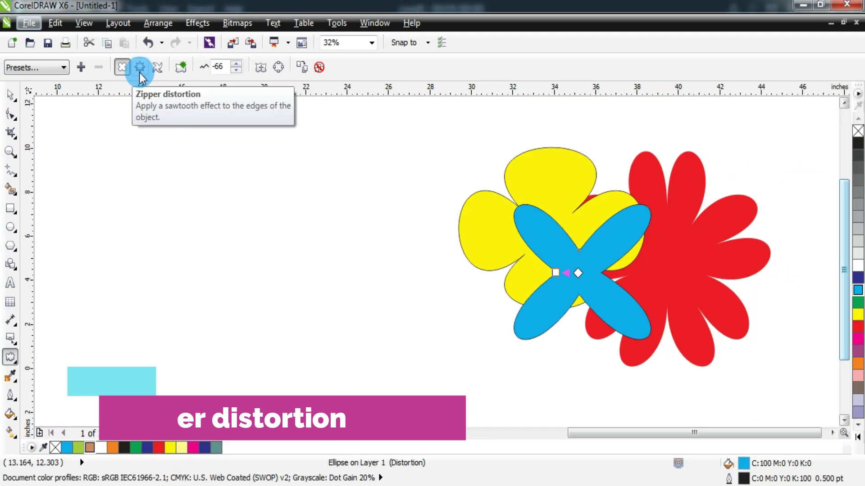
- Draw a pentagon on the left of the page and set the Distort tool to Zipper mode
left_click(12, 247)
left_click_drag(197, 201, 346, 350)
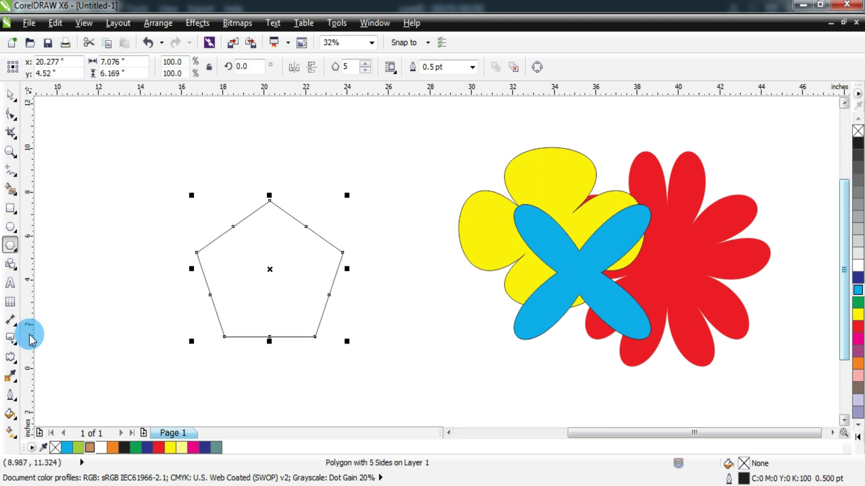
left_click(10, 360)
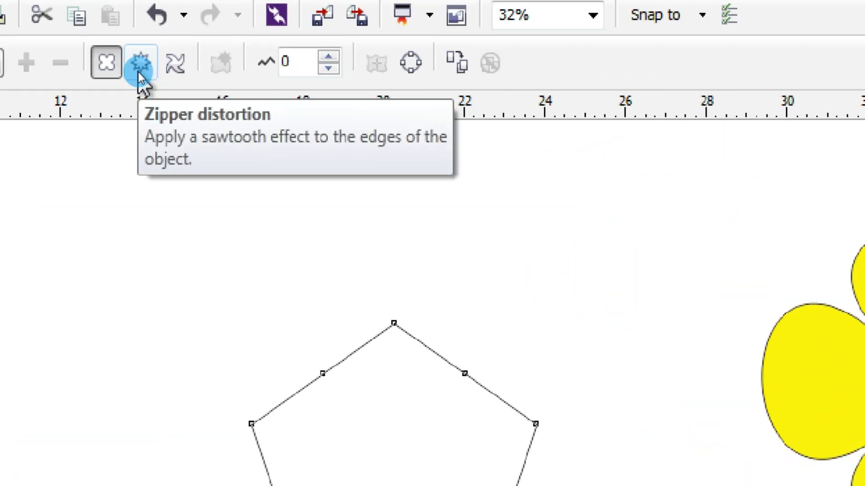
left_click(139, 68)
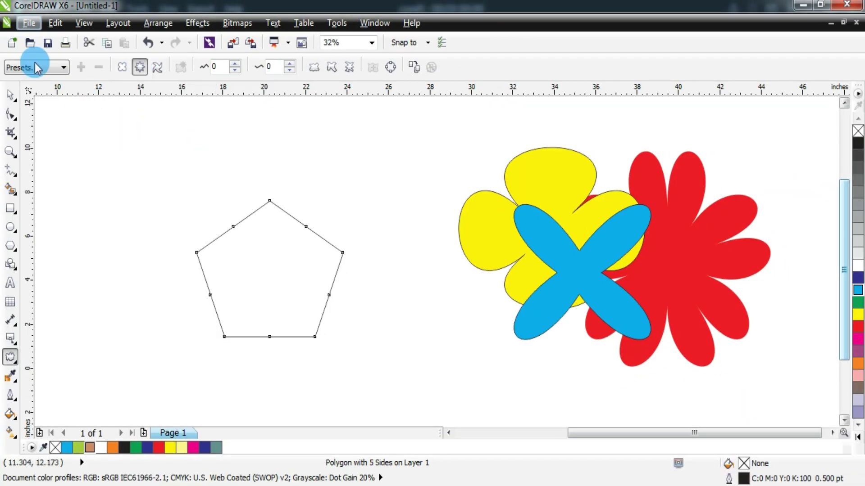
left_click(36, 68)
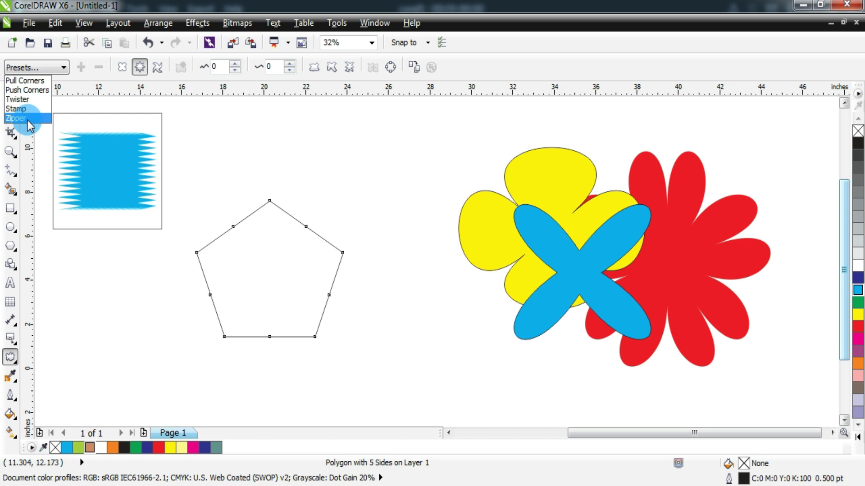
left_click(284, 277)
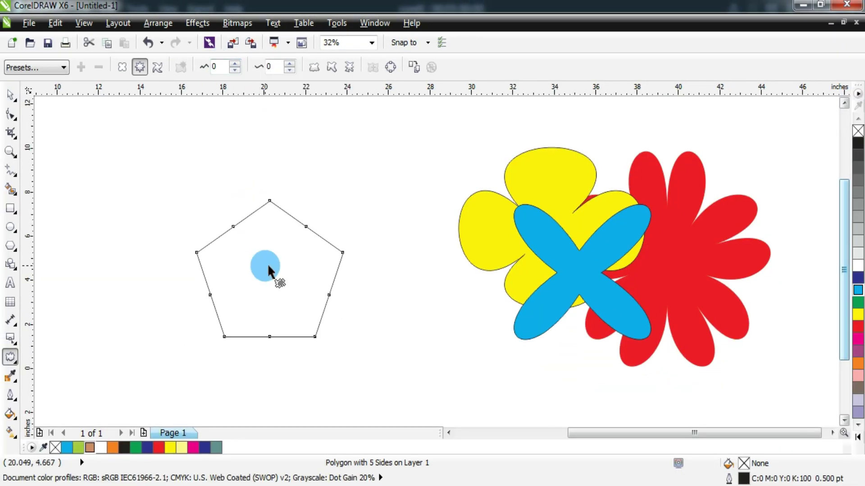
- Apply a zigzag zipper distortion to the pentagon, then undo it back to the plain pentagon
left_click_drag(268, 272, 288, 276)
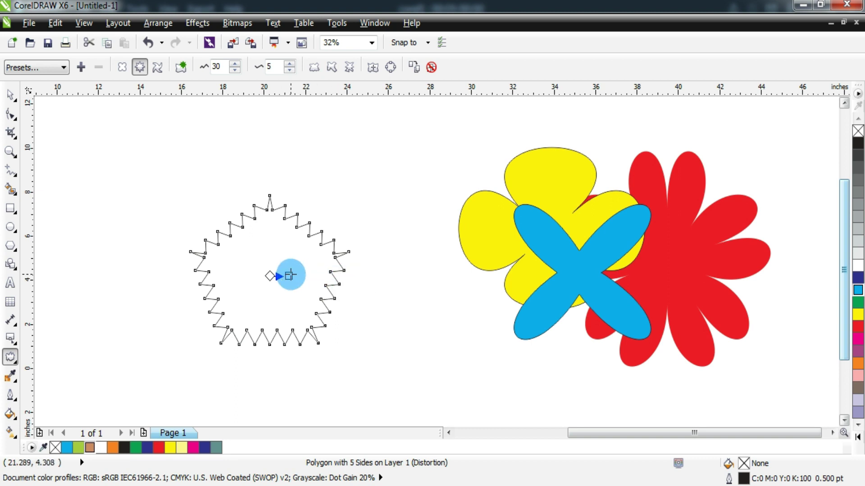
mouse_move(289, 276)
left_mouse_down()
mouse_move(222, 280)
mouse_move(298, 273)
left_mouse_up()
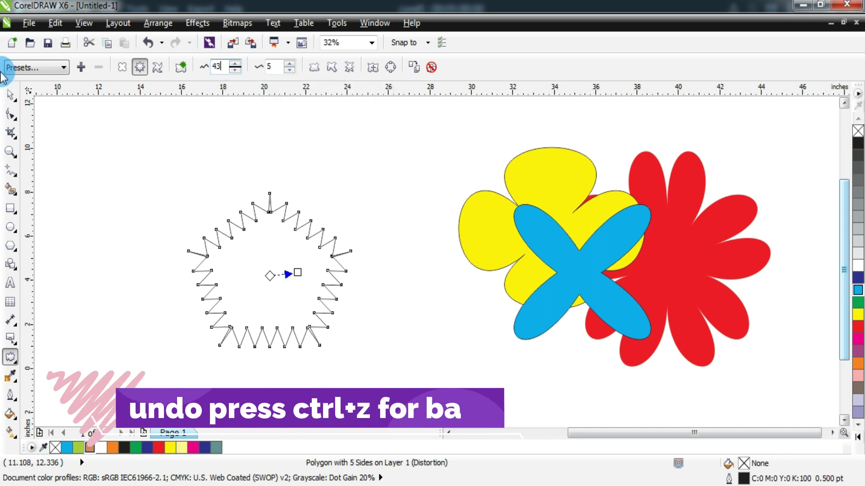
left_click(8, 95)
key("ctrl+z")
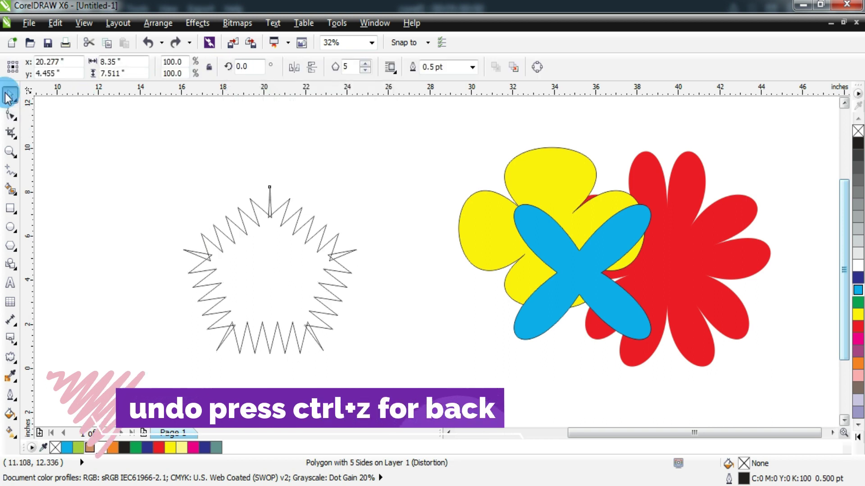
key("space")
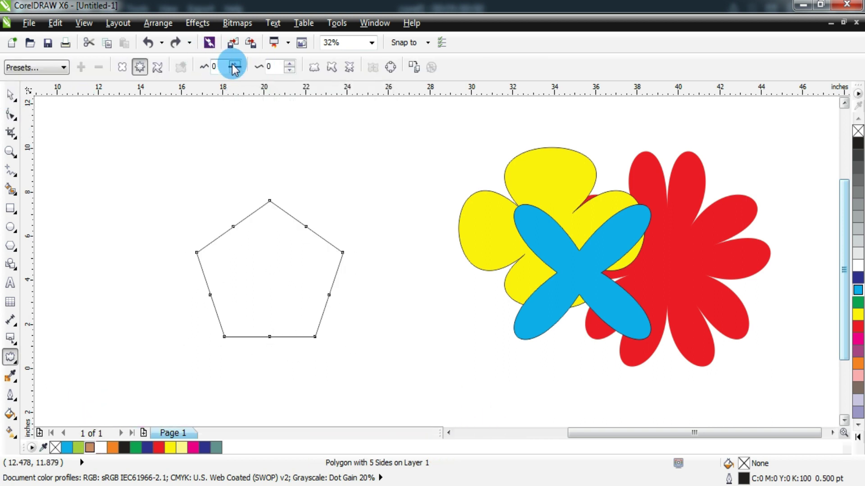
- Zoom in on the left pentagon and select it
left_click(11, 151)
left_click_drag(148, 153, 412, 405)
left_click_drag(299, 126, 575, 391)
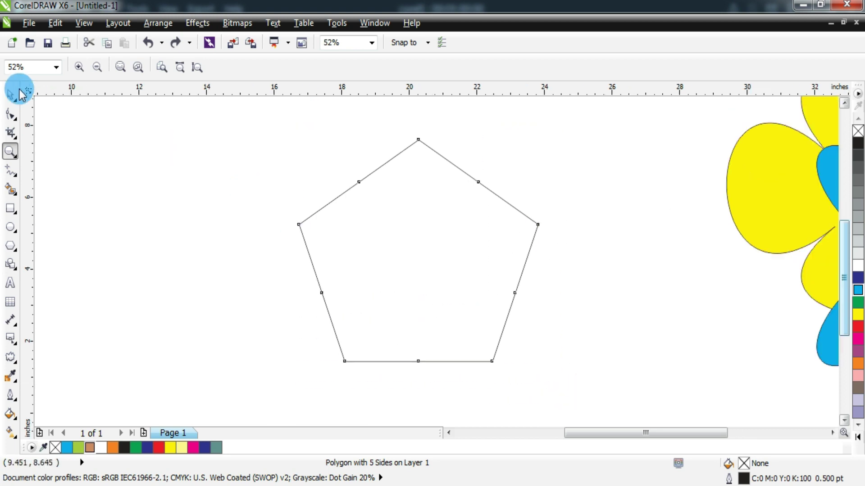
left_click(11, 94)
- Apply a Zipper distortion to the pentagon and try increasing amplitude values, then revert to straight edges
left_click(11, 357)
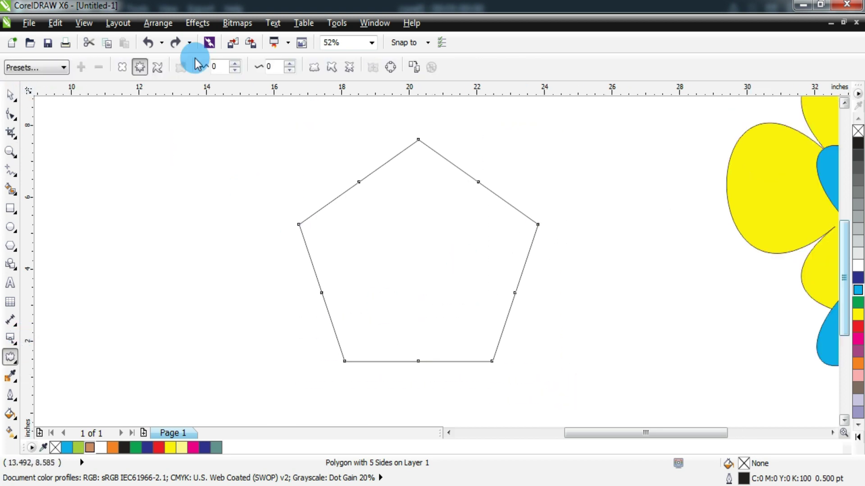
left_click(231, 64)
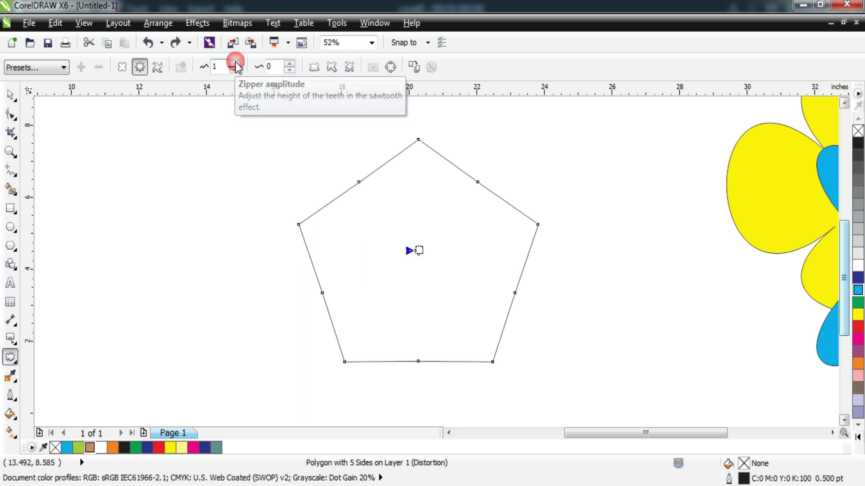
left_click(234, 65)
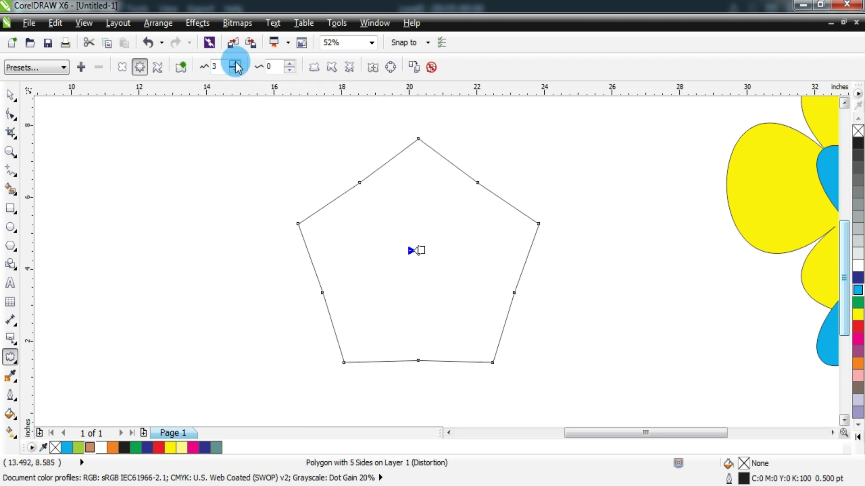
left_click(235, 64)
left_click(235, 64)
left_click(235, 64)
left_click(235, 64)
left_click(236, 64)
left_click(235, 64)
left_click(235, 64)
left_click(235, 64)
left_click(235, 64)
left_click(235, 64)
left_click(236, 64)
double_click(235, 64)
double_click(235, 64)
double_click(235, 64)
left_click(235, 64)
double_click(235, 64)
left_click(235, 64)
left_click(235, 64)
left_click(235, 64)
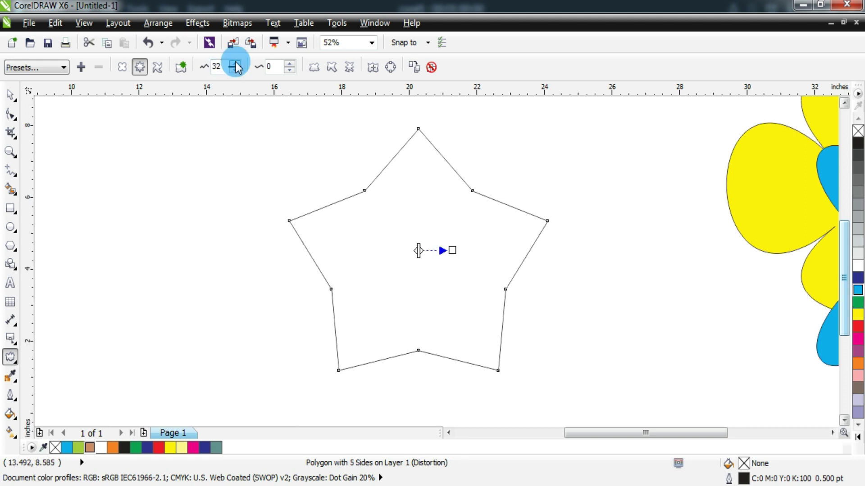
left_click(201, 73)
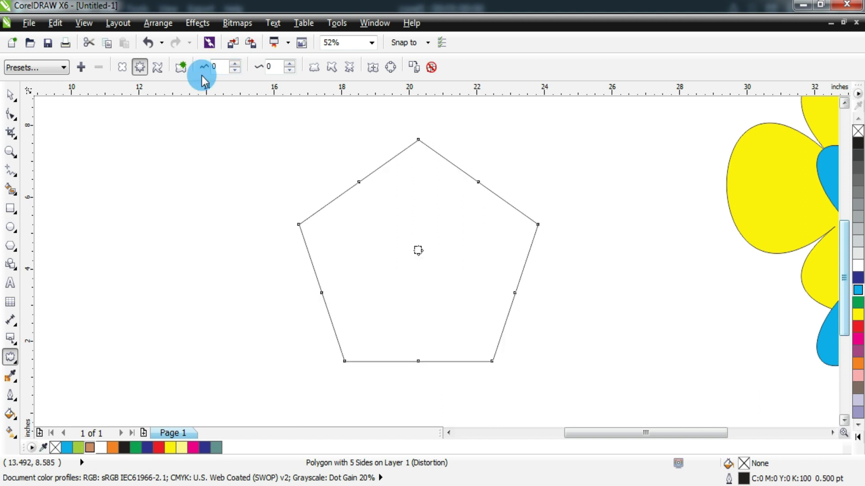
- Set the Zipper frequency to 4 to add extra nodes along the edges
left_click(267, 67)
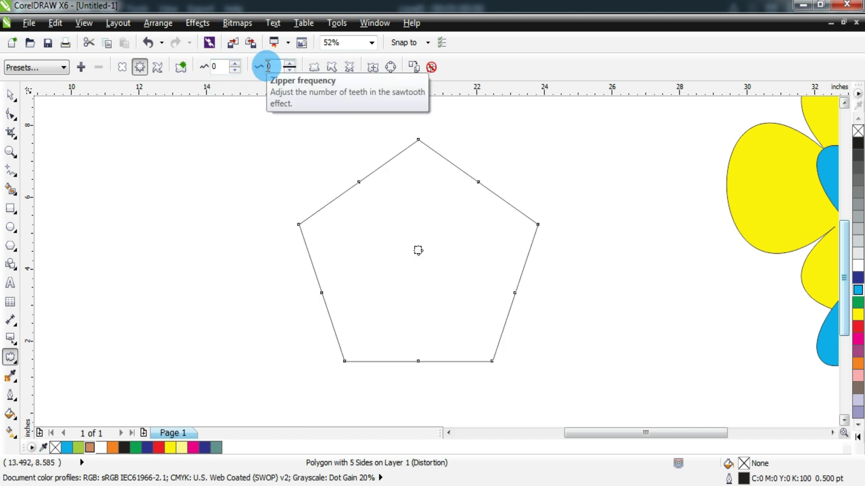
left_click(289, 64)
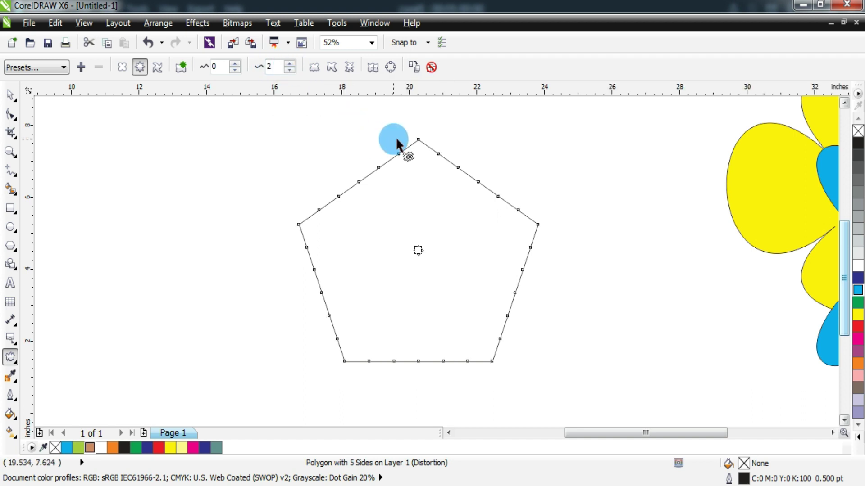
left_click_drag(395, 137, 364, 178)
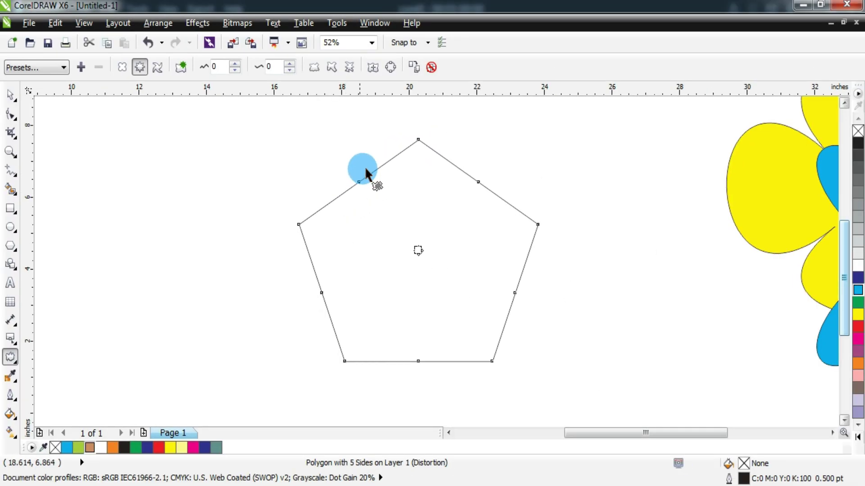
left_click(289, 64)
left_click(288, 65)
left_click(289, 65)
left_click(289, 65)
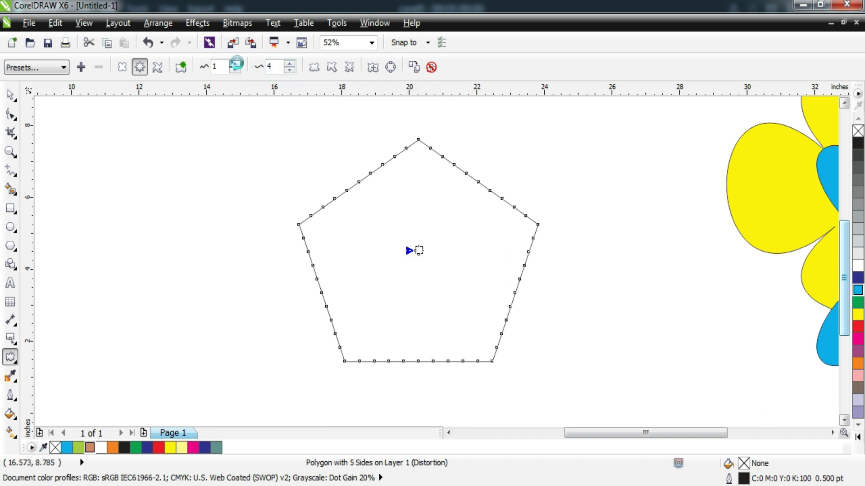
- Set the Zipper amplitude to 0 so the pentagon's edges are straight
left_click_drag(235, 64, 237, 64)
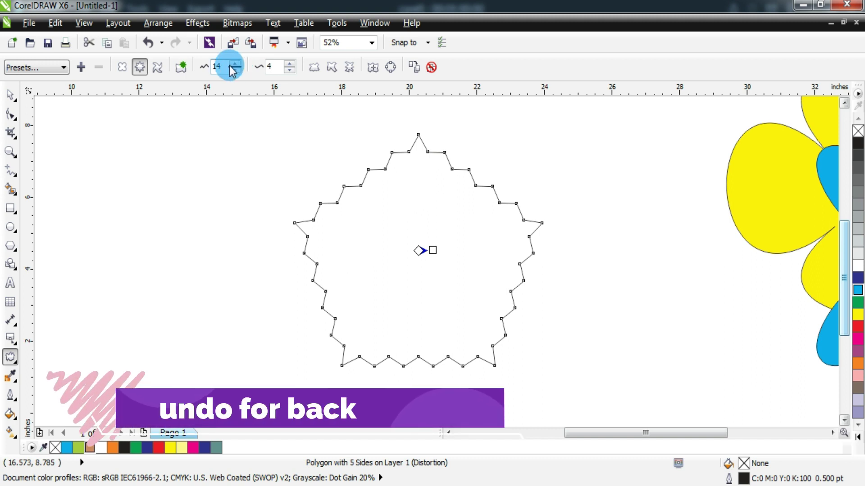
left_click(205, 62)
type("0")
key("Return")
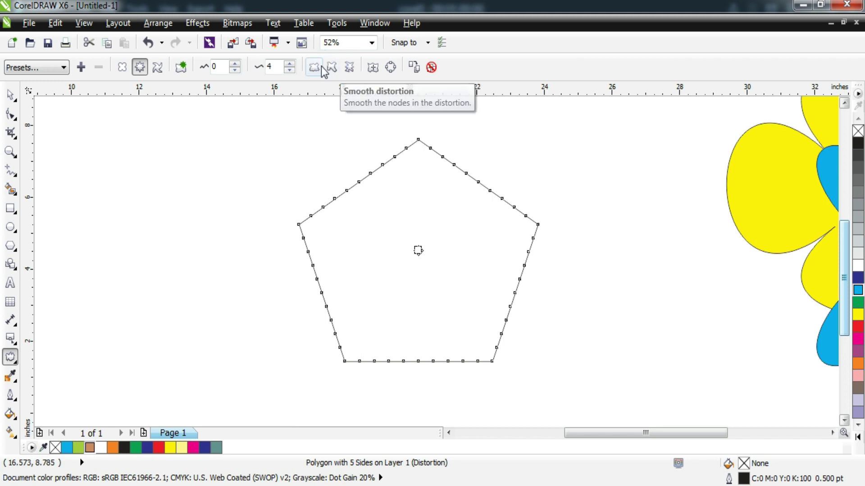
- Enable Random and Smooth, preview stronger zigzags, then clear the distortion from the pentagon
left_click(314, 67)
left_click(332, 67)
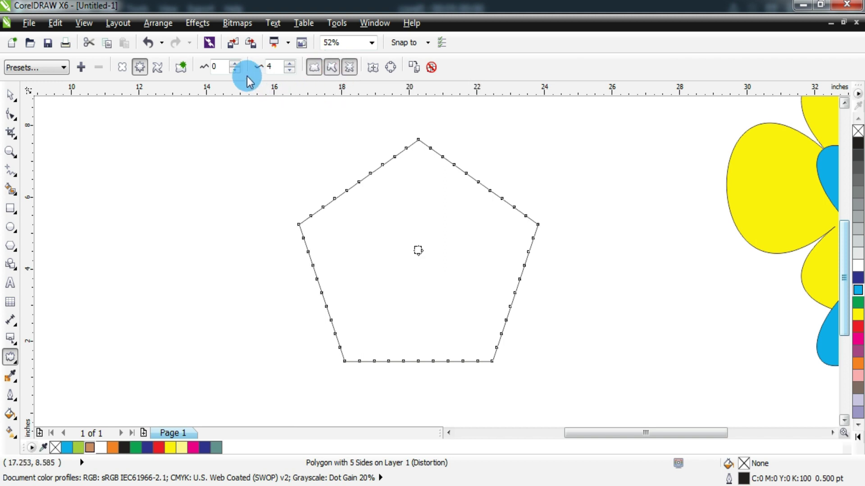
left_click(234, 66)
left_click(233, 66)
left_click(234, 66)
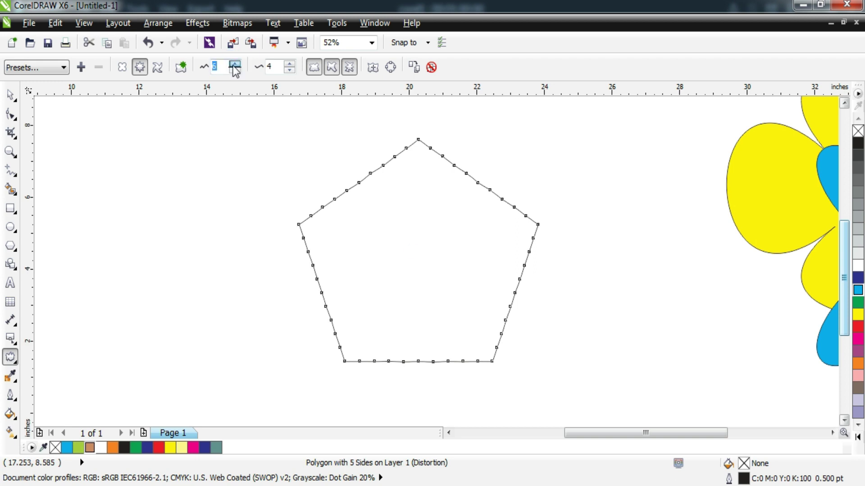
left_click(234, 65)
left_click(234, 65)
left_click(233, 66)
left_click(234, 66)
left_click(234, 66)
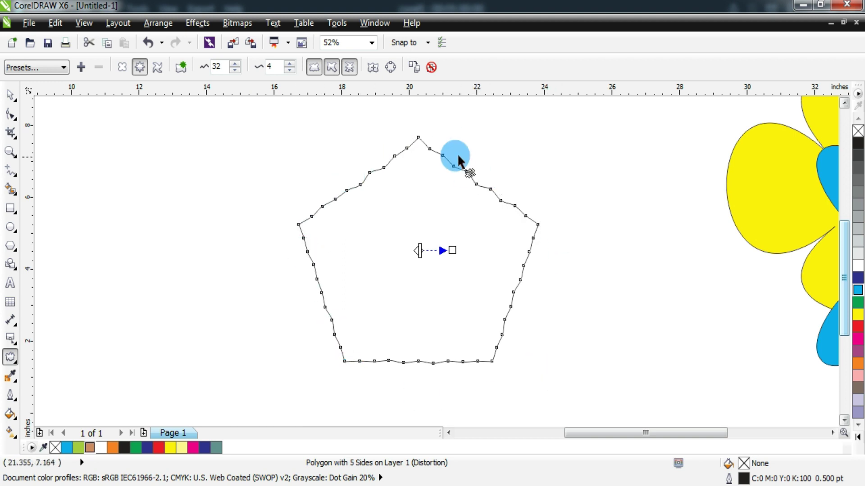
left_click(431, 67)
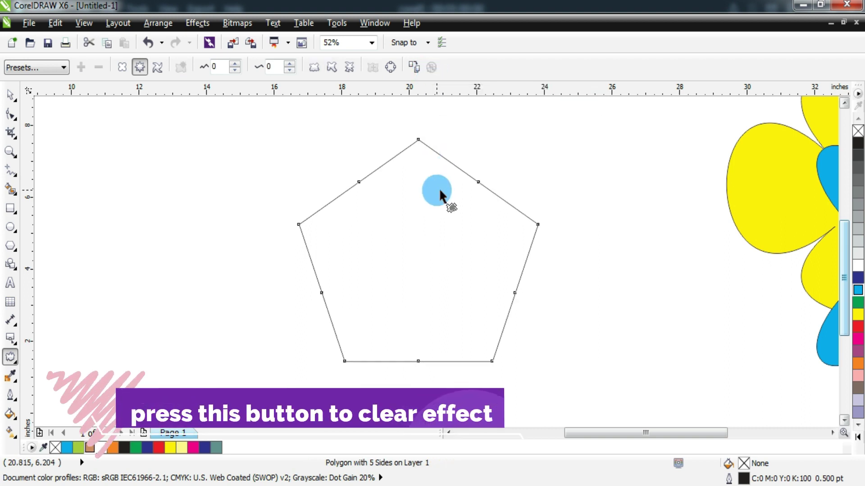
left_click(9, 98)
- Twist the pentagon with the Twister distortion, then undo the twist and delete the pentagon
left_click(11, 356)
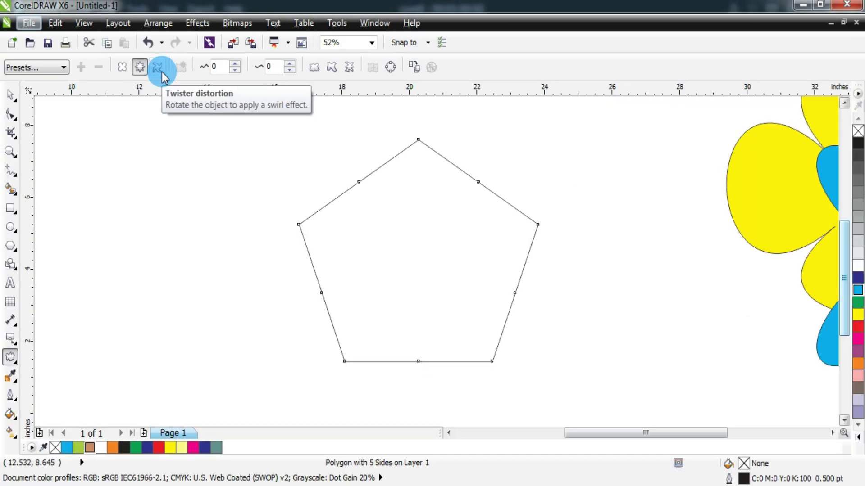
left_click(159, 68)
left_click_drag(412, 185, 488, 277)
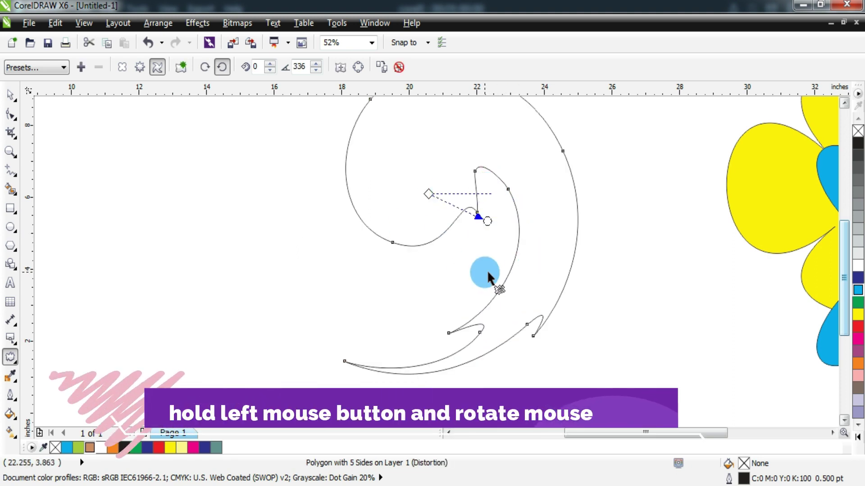
key("ctrl+z")
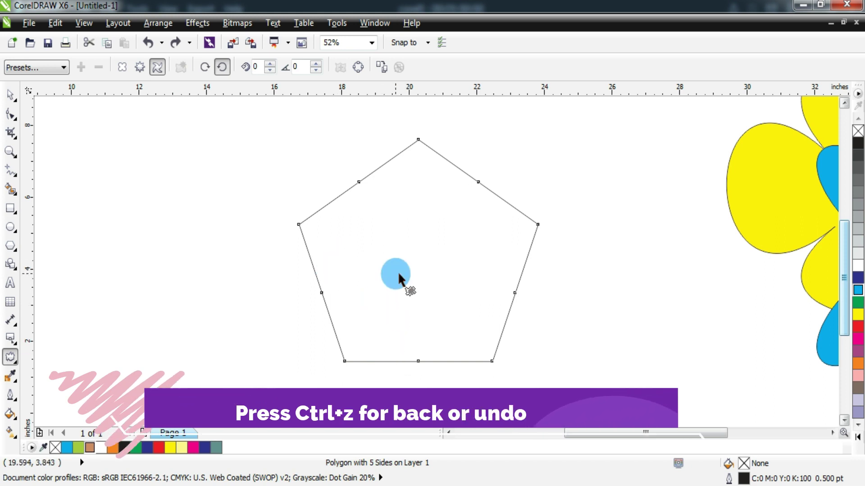
key("Delete")
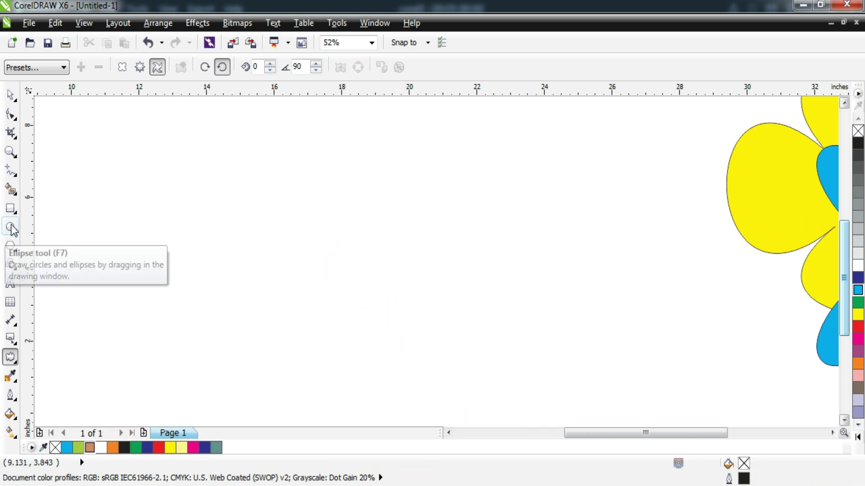
left_click(12, 229)
left_click(10, 208)
left_click(18, 231)
left_click_drag(228, 191, 406, 216)
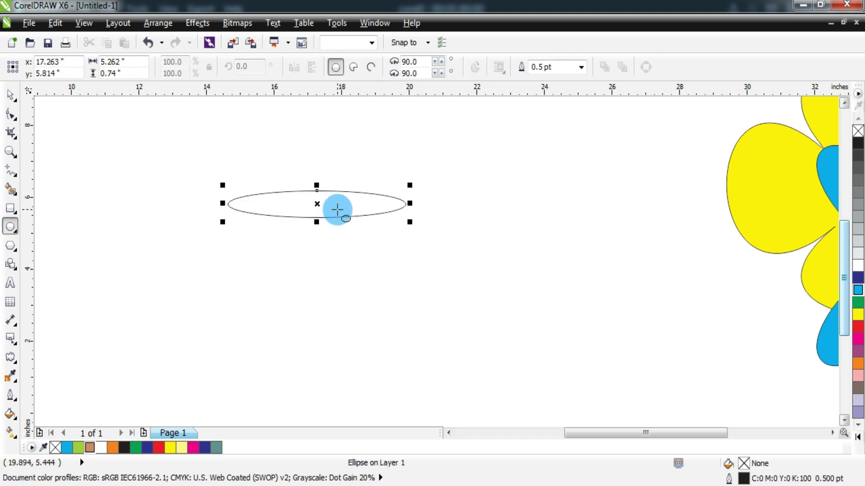
left_click(12, 359)
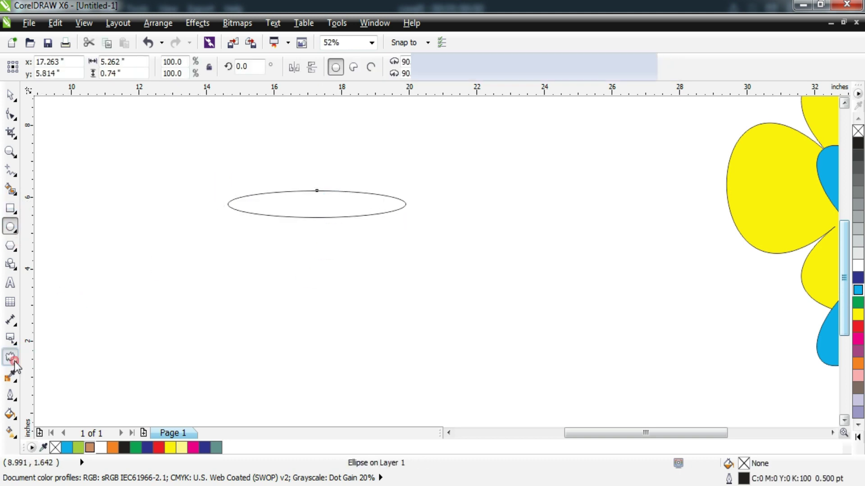
left_click(225, 172)
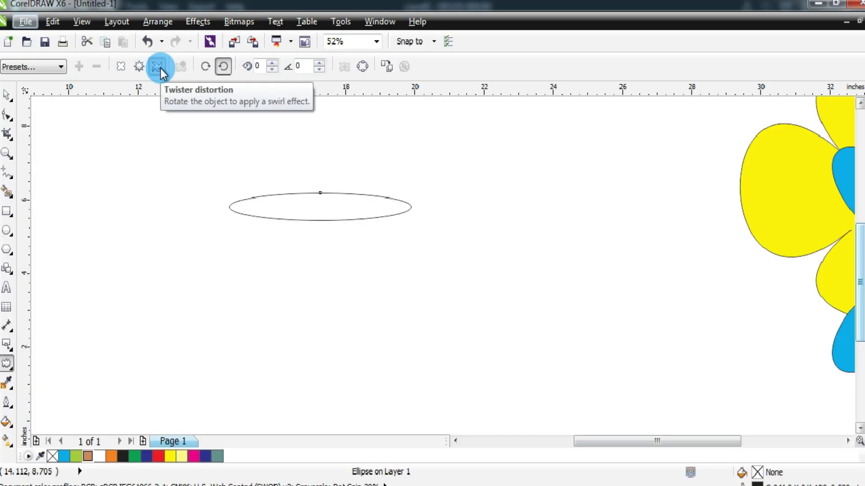
left_click_drag(527, 341, 479, 366)
left_click_drag(320, 215, 241, 241)
left_click_drag(324, 232, 427, 271)
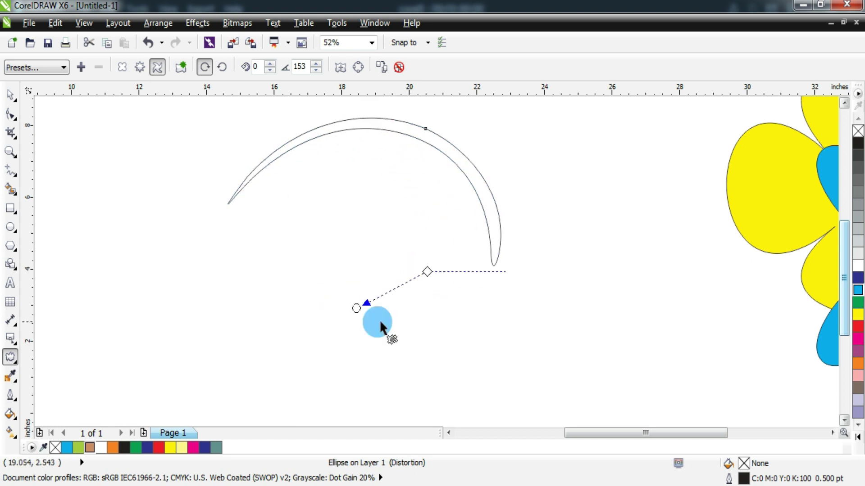
left_click_drag(356, 307, 477, 243)
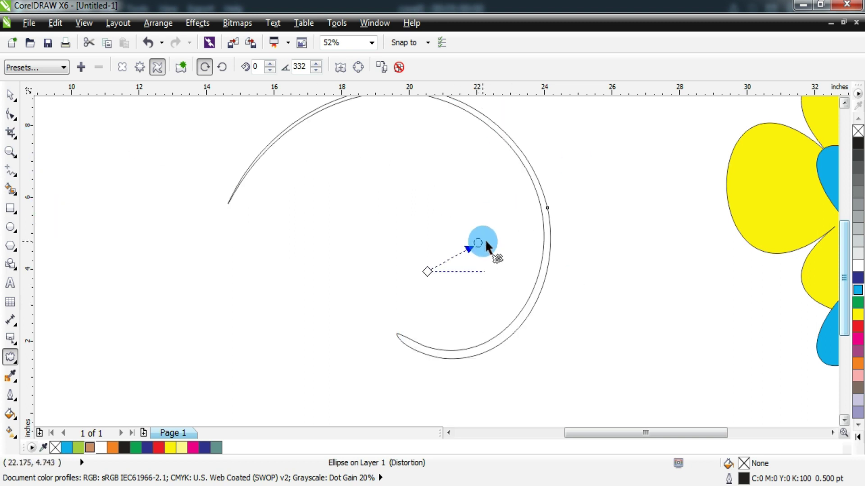
left_click(10, 95)
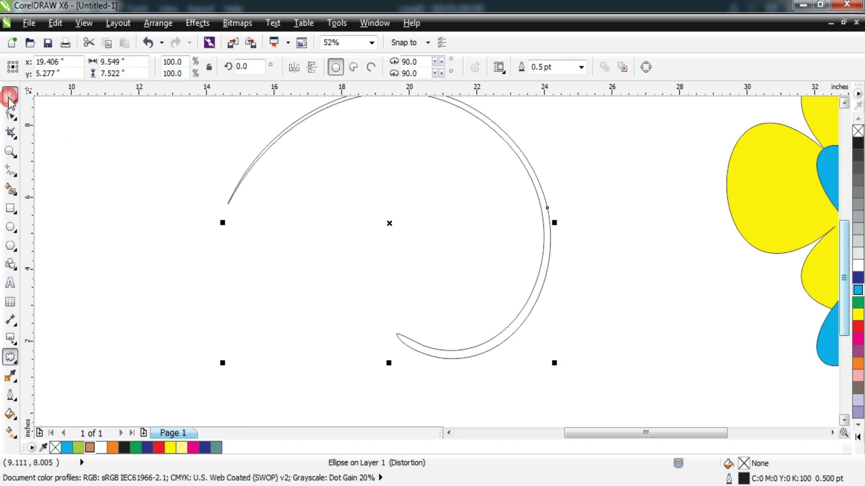
mouse_move(537, 280)
left_mouse_down()
mouse_move(788, 302)
mouse_move(657, 324)
mouse_move(573, 322)
mouse_move(543, 269)
left_mouse_up()
left_click(858, 302)
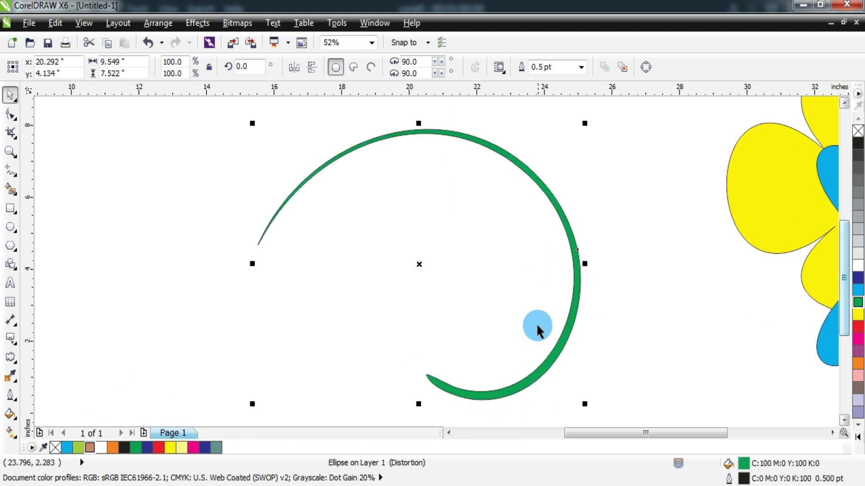
key("Delete")
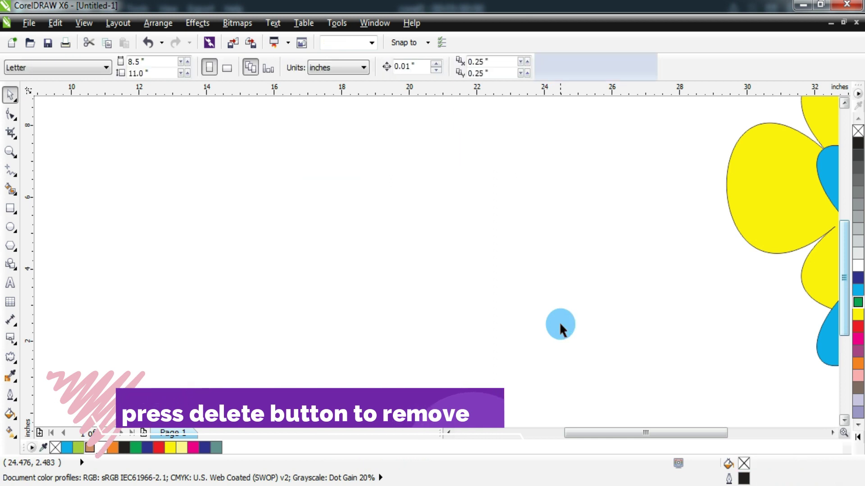
- Drag the distorted yellow flower to the page centre and scale it down to about 60%
left_click(12, 358)
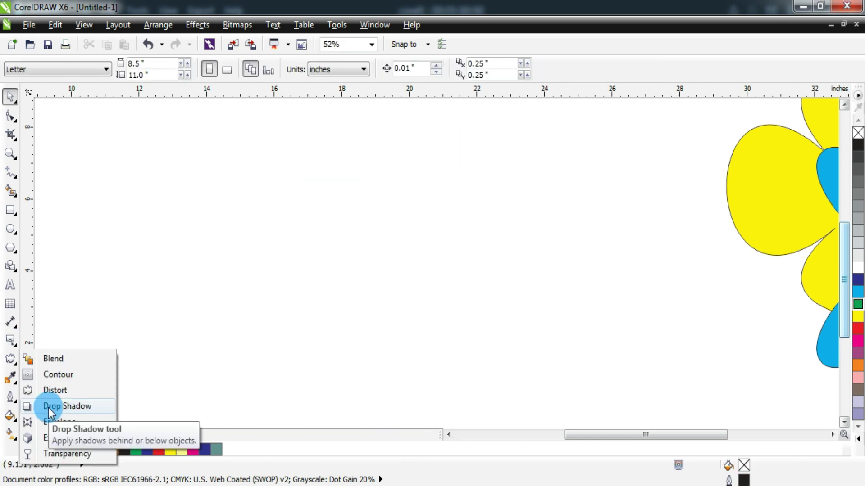
left_click(11, 97)
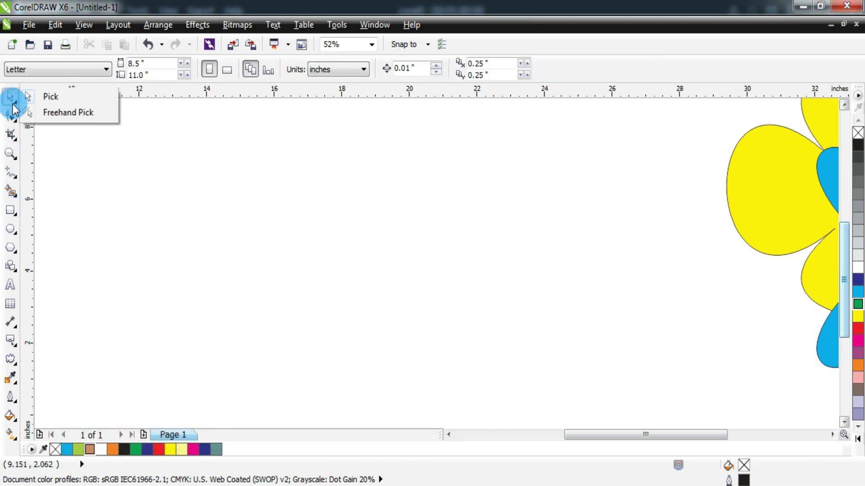
left_click_drag(772, 256, 363, 275)
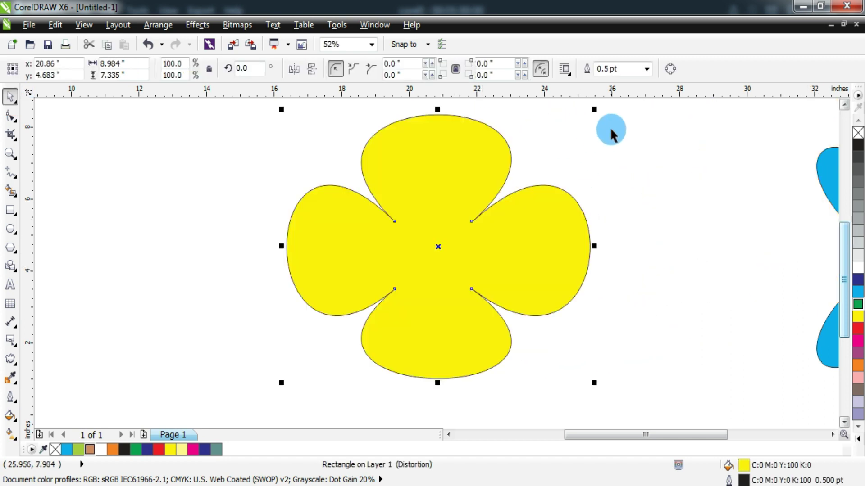
left_click_drag(593, 110, 561, 138)
left_click_drag(461, 245, 430, 247)
left_click_drag(530, 387, 448, 316)
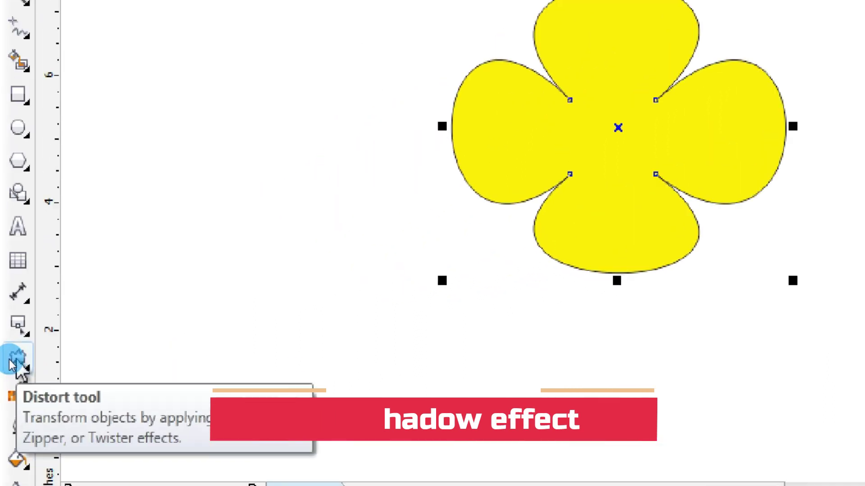
- Apply the Flat Top Left drop shadow preset to the yellow flower
left_click(10, 363)
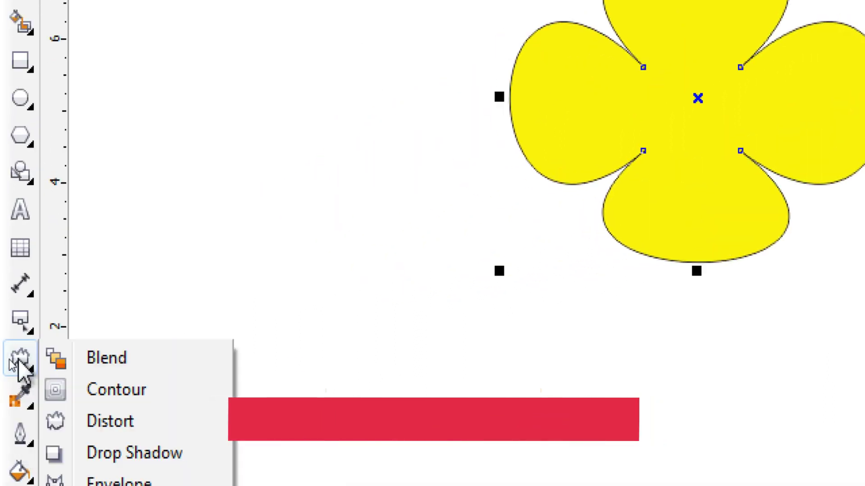
left_click(128, 452)
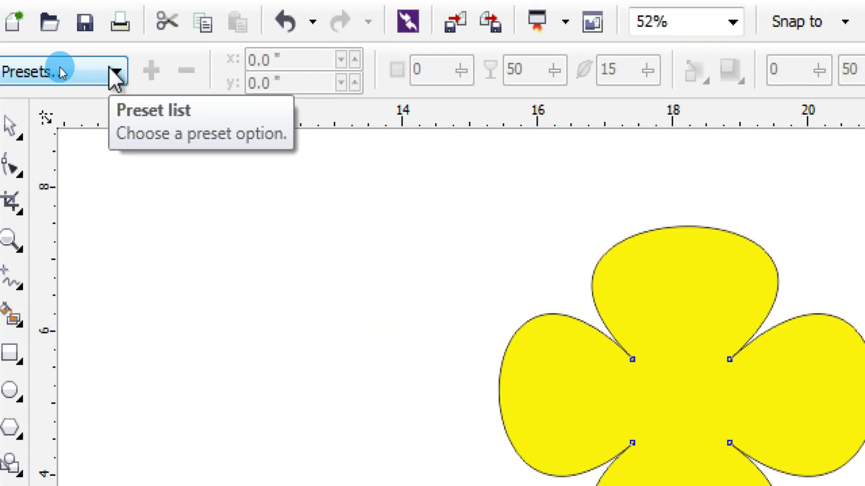
left_click(114, 75)
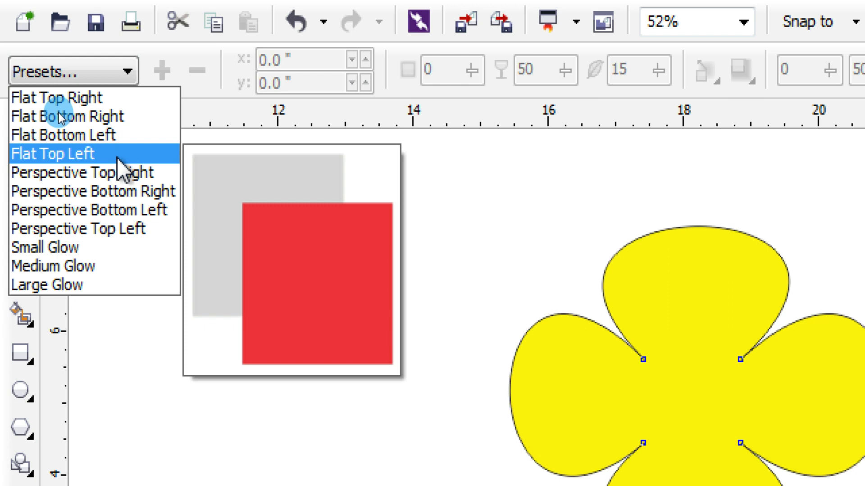
left_click(117, 156)
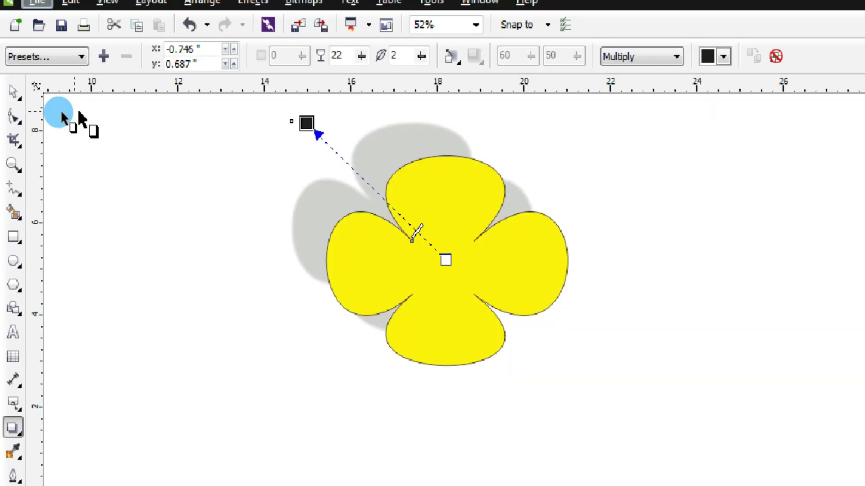
left_click(632, 374)
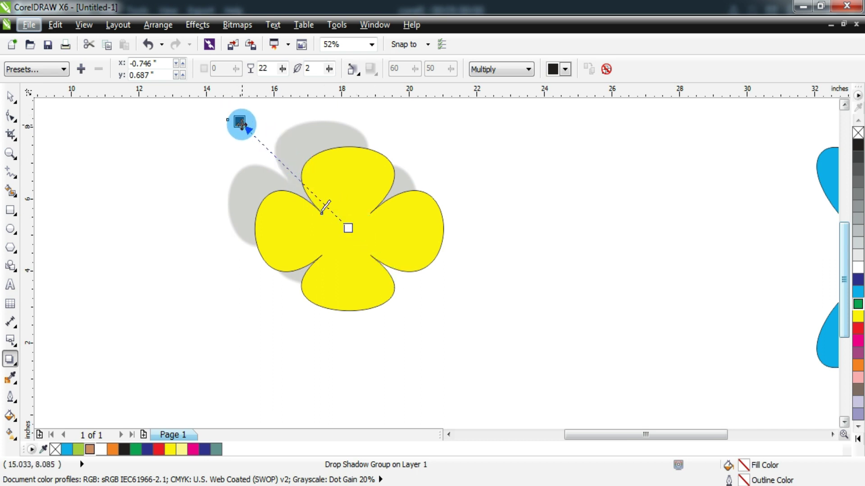
- Drag the shadow's handle so the shadow sits closer behind the flower
left_click(320, 202)
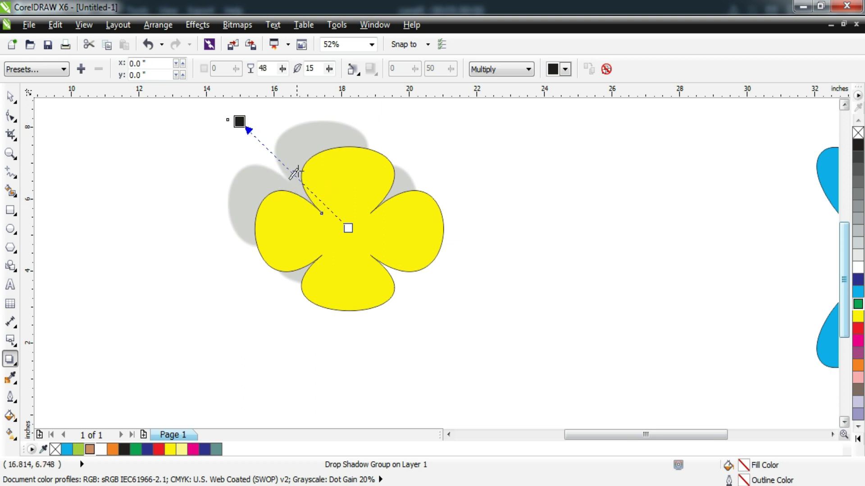
left_click_drag(285, 161, 281, 156)
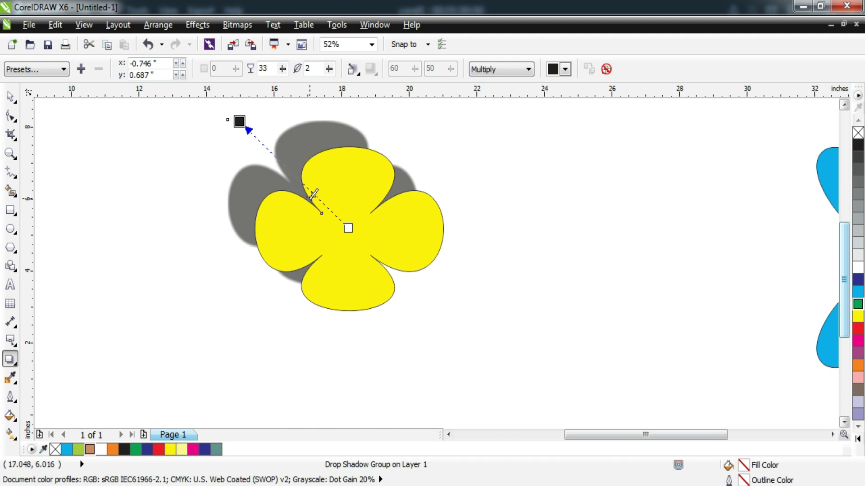
left_click_drag(239, 121, 261, 140)
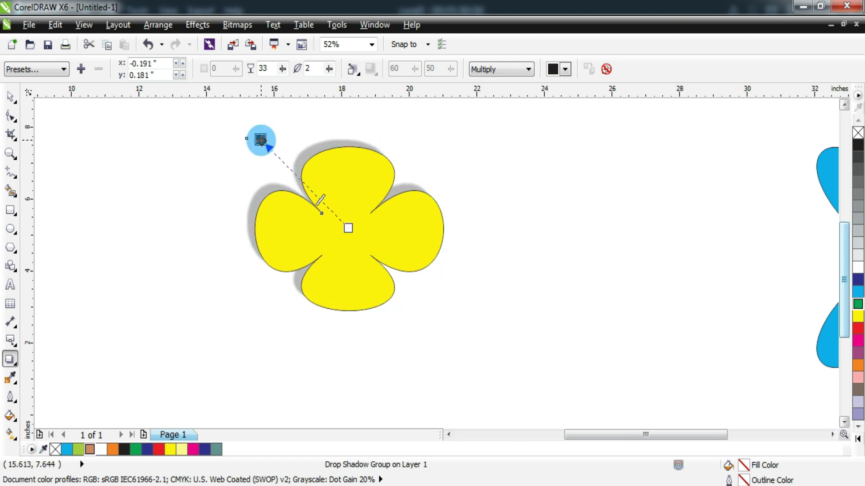
left_click_drag(261, 140, 228, 124)
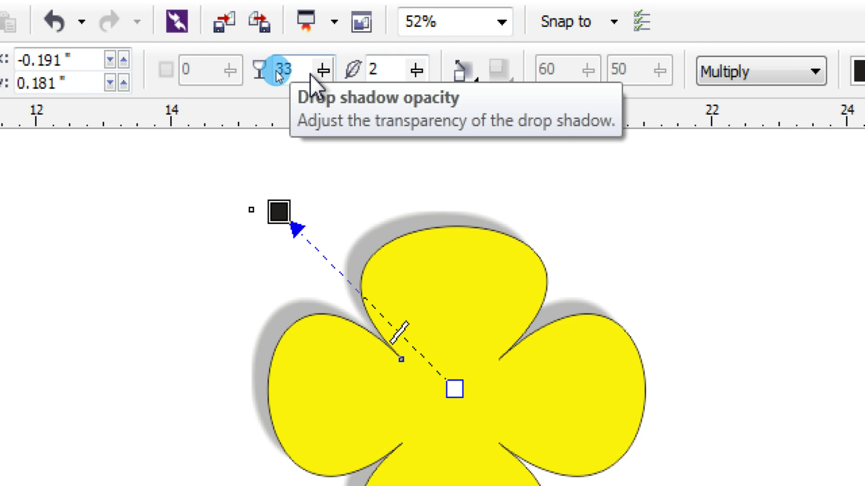
- Set the flower shadow's opacity to 61 and its feathering to 7
left_click_drag(323, 70, 350, 107)
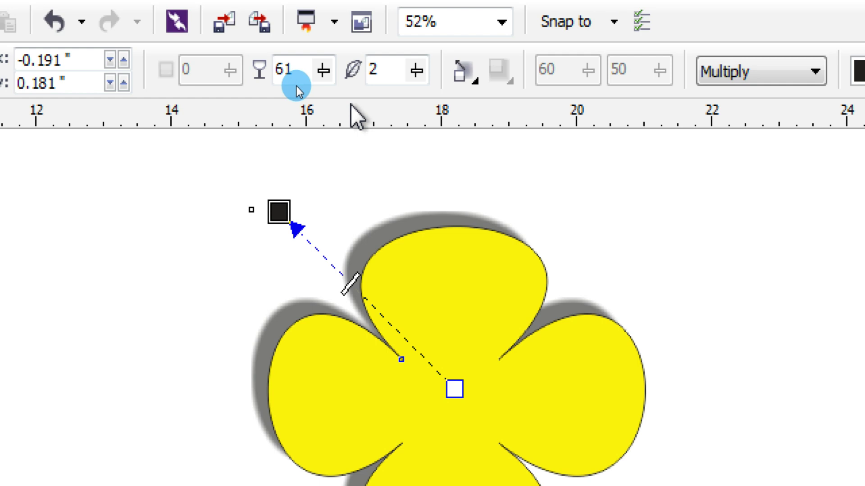
left_click(423, 70)
left_click(417, 68)
left_click(416, 68)
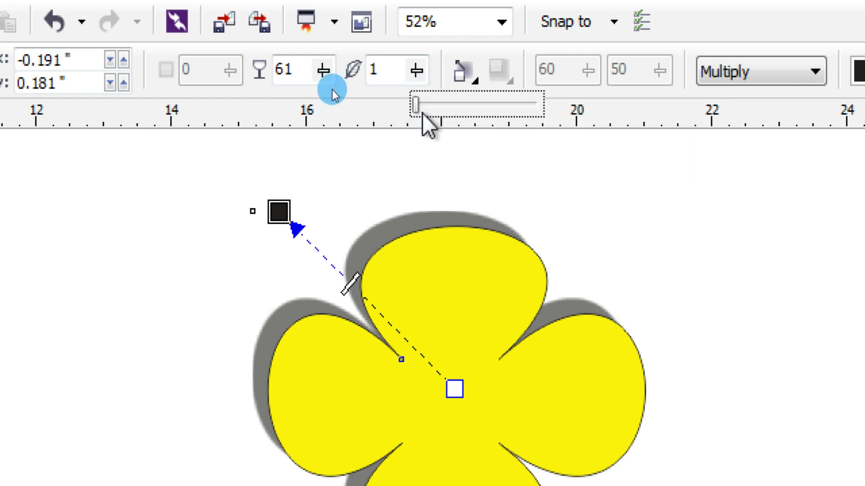
left_click_drag(416, 106, 443, 118)
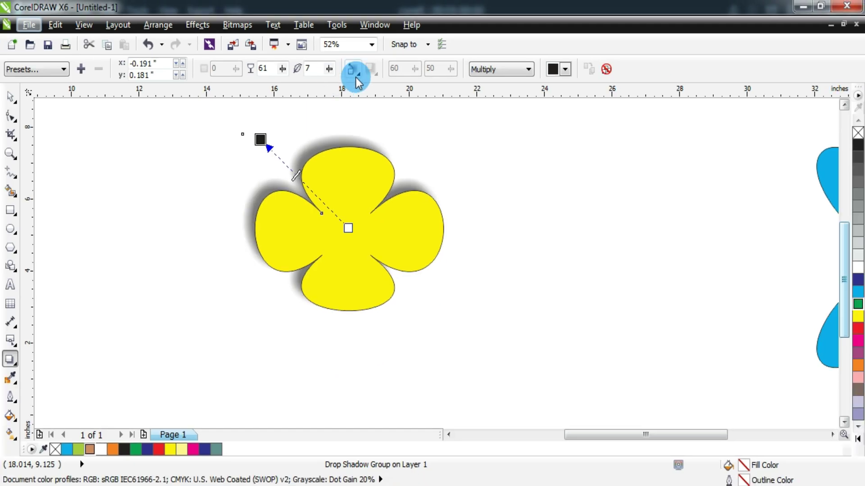
- Increase the shadow's feathering to 16
left_click(354, 72)
left_click(326, 71)
left_click(327, 71)
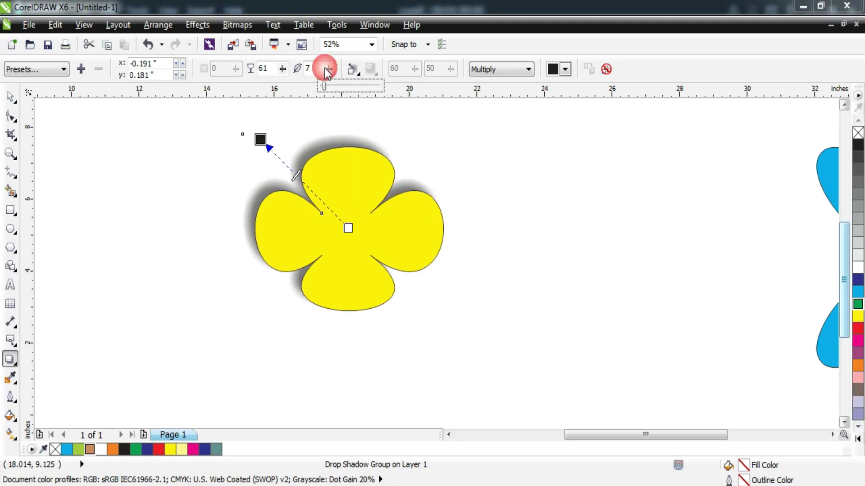
left_click(340, 94)
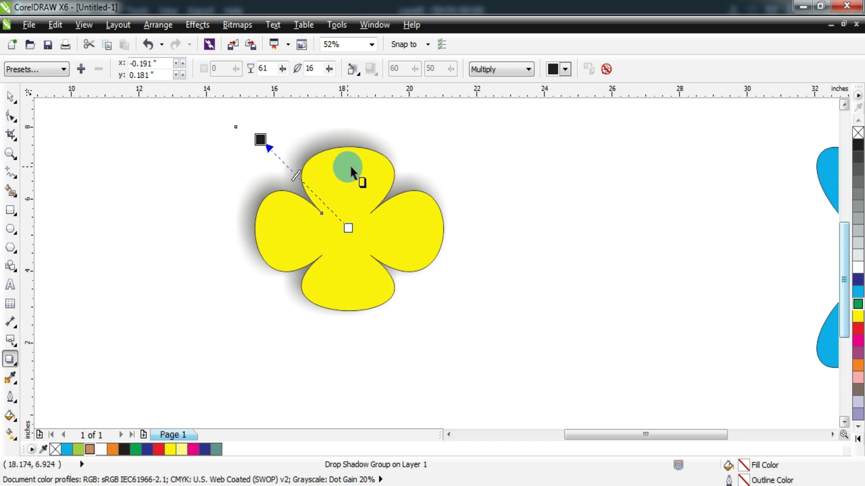
- Set the feathering direction to Outside and the feathering edges to Inverse Squared
left_click(353, 71)
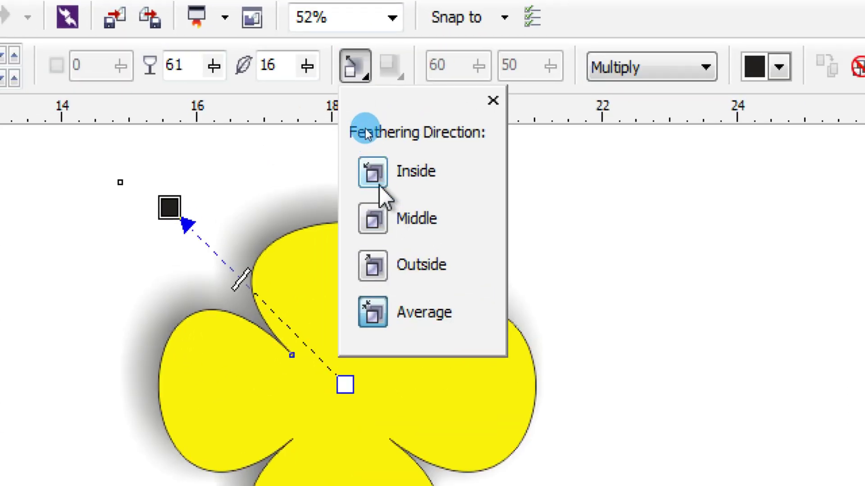
left_click(370, 222)
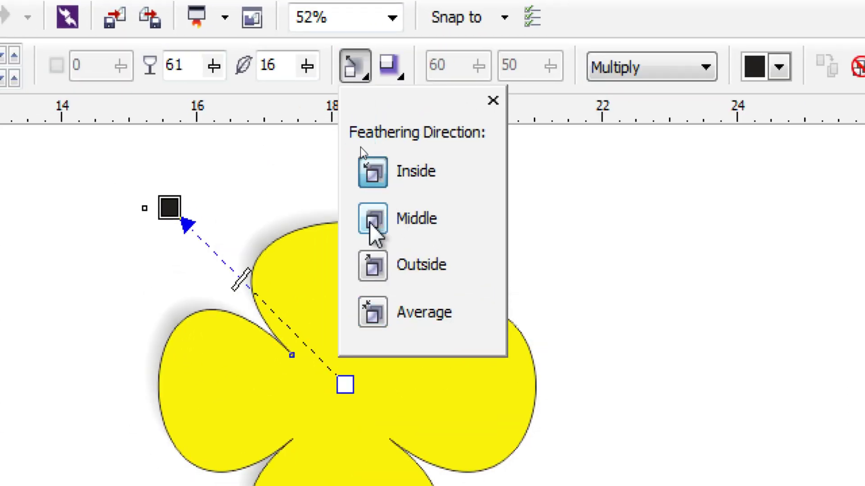
left_click(374, 270)
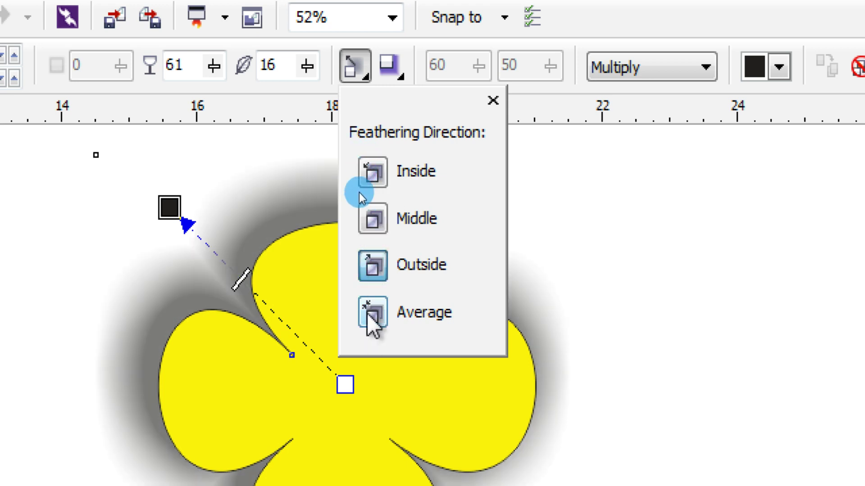
left_click(363, 310)
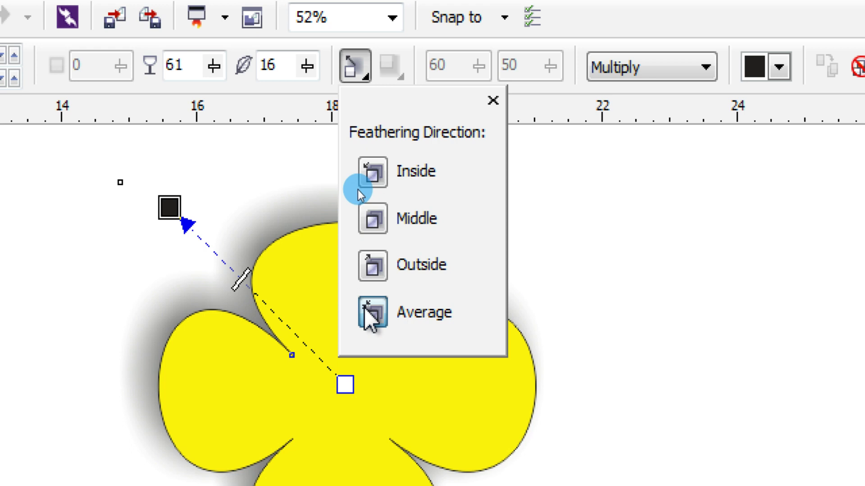
left_click(367, 269)
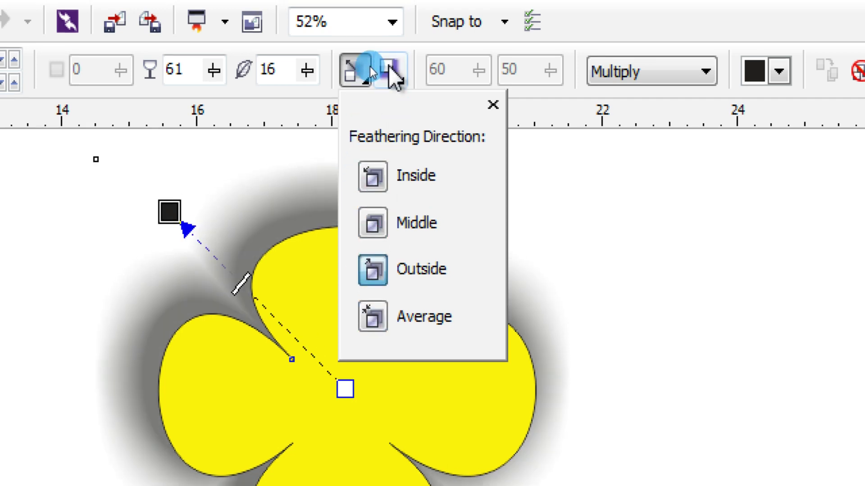
left_click(392, 72)
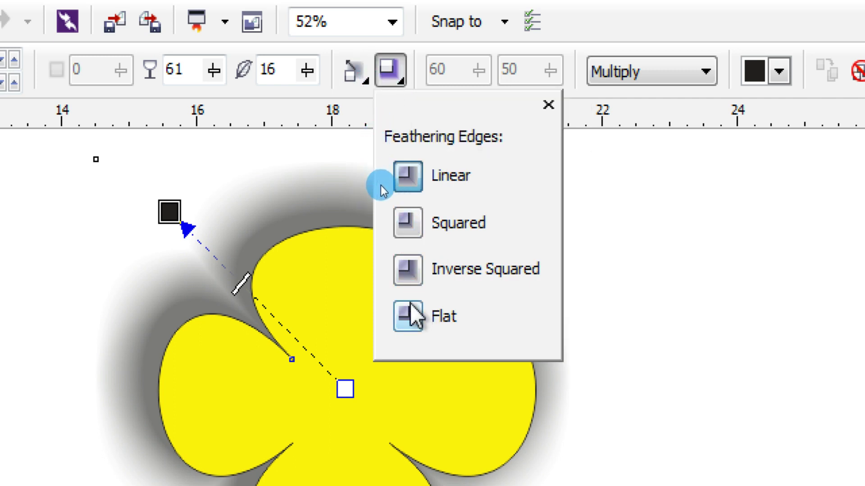
left_click(416, 270)
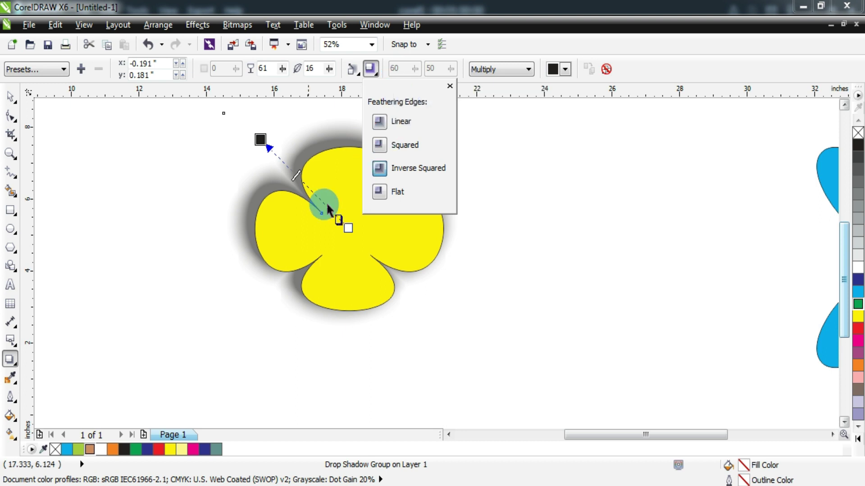
- Try the Divide, Add and Texturize shadow blend modes, ending on Invert
left_click(521, 72)
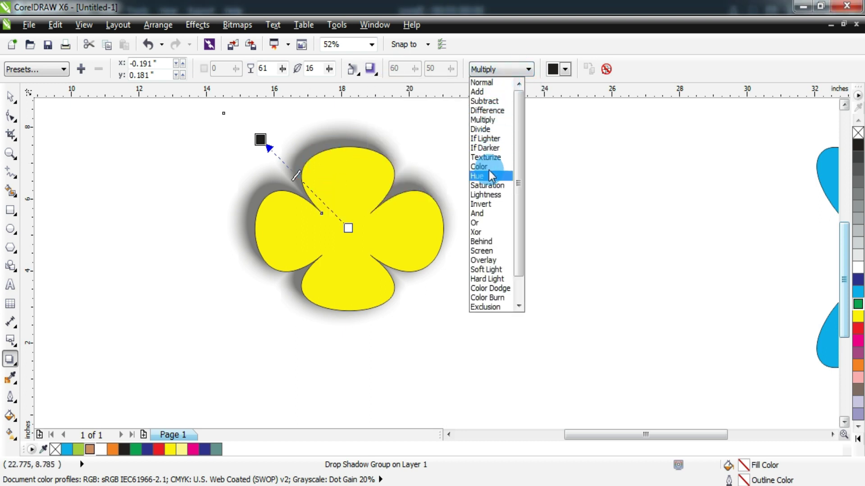
left_click(494, 130)
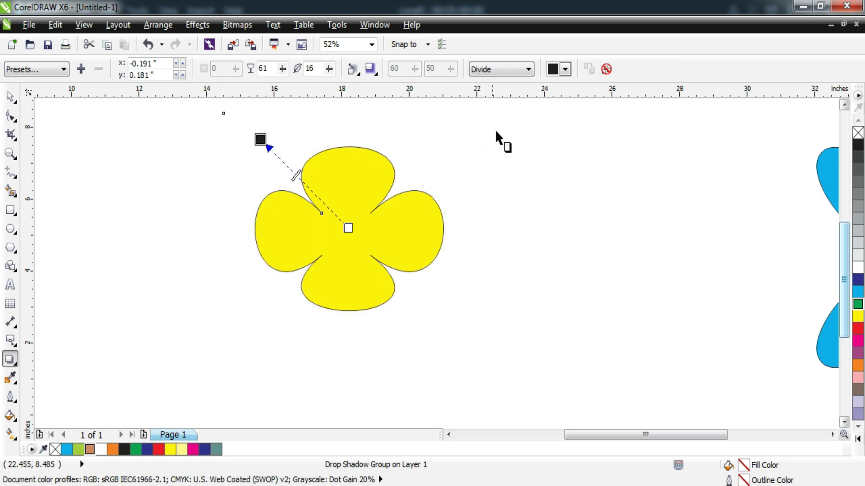
left_click(495, 74)
left_click(495, 91)
left_click(496, 73)
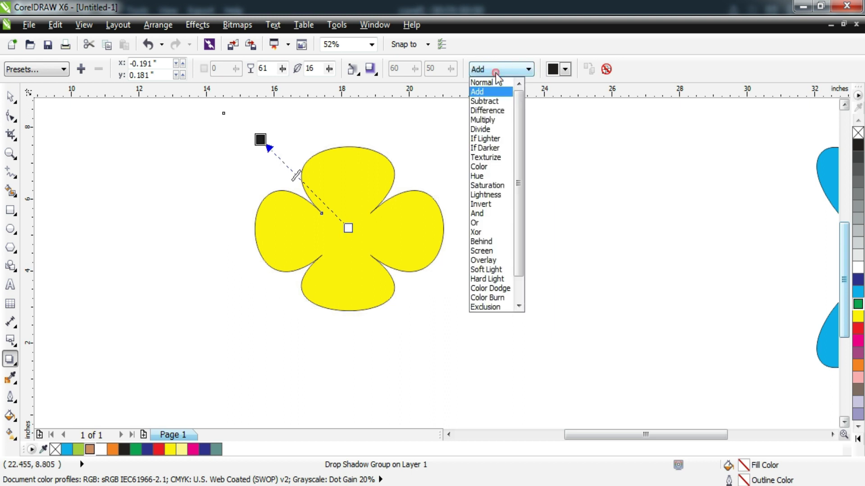
left_click(495, 157)
left_click(500, 72)
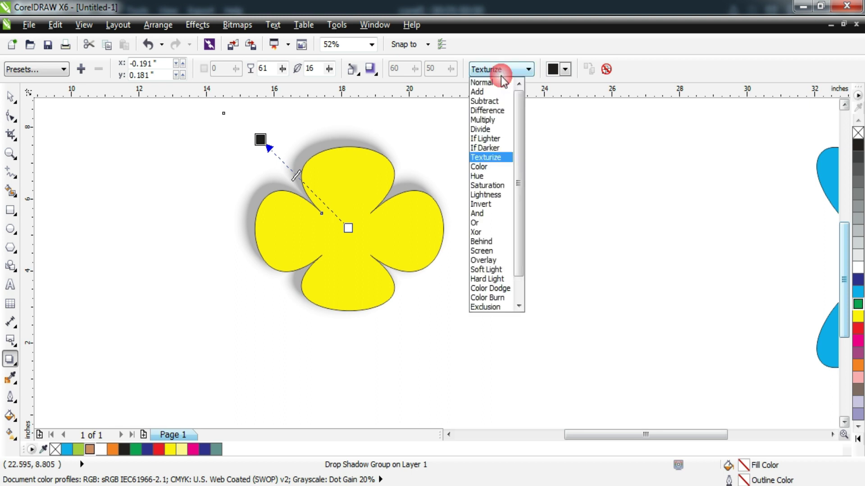
left_click(496, 206)
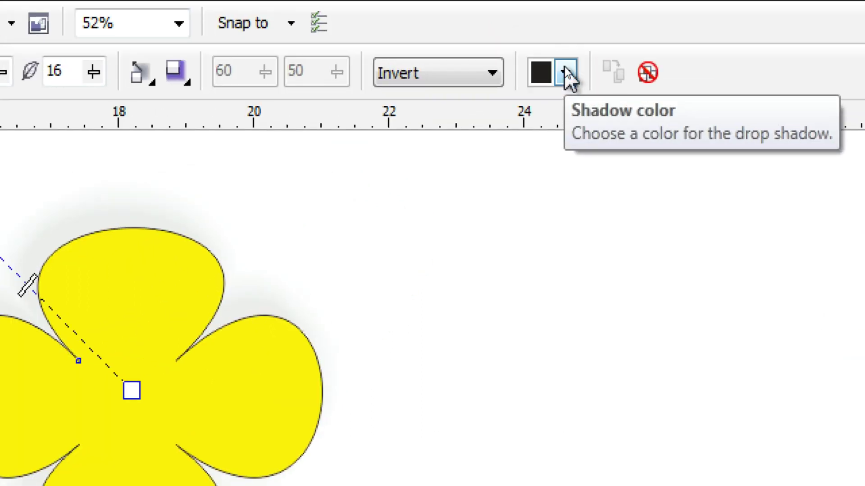
- Make the flower's shadow magenta and switch its blend mode to Normal
left_click(566, 69)
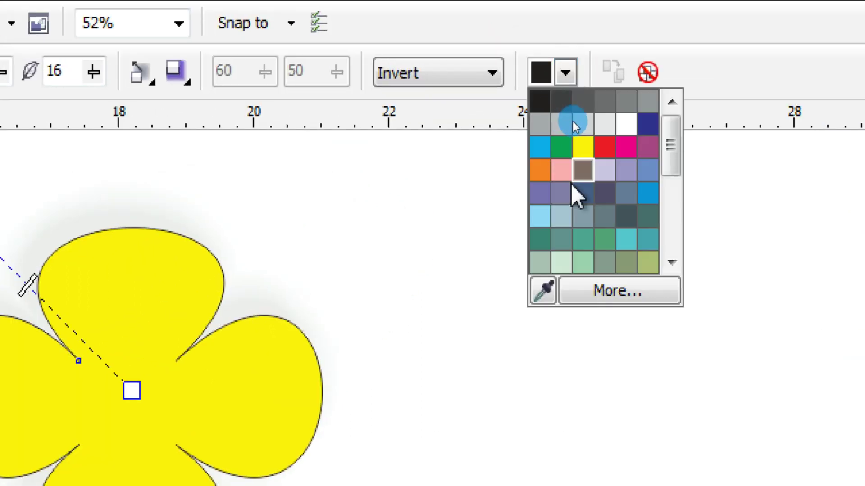
left_click(626, 148)
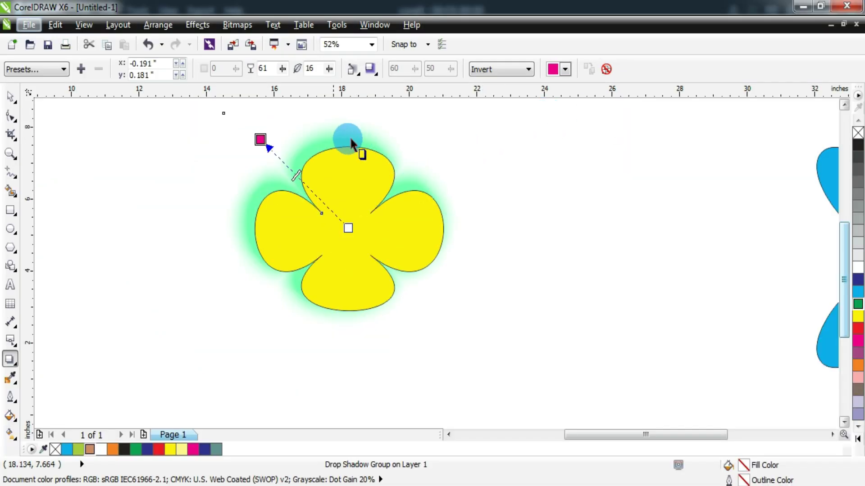
left_click(520, 72)
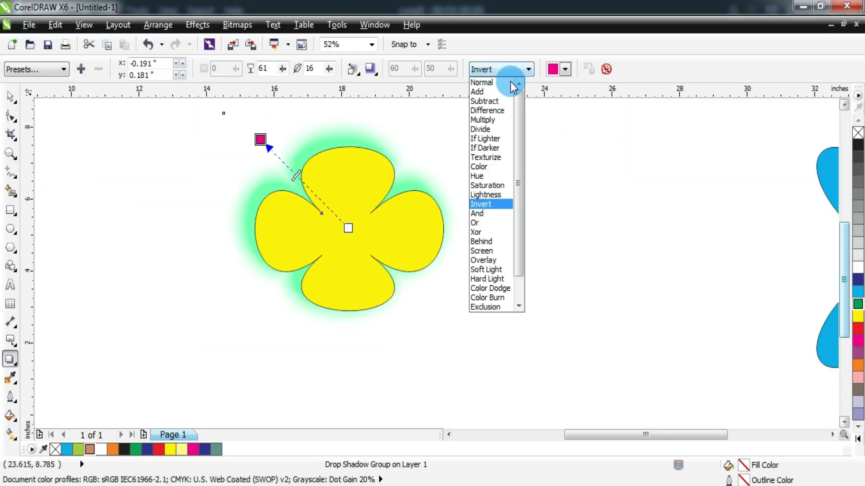
left_click(510, 82)
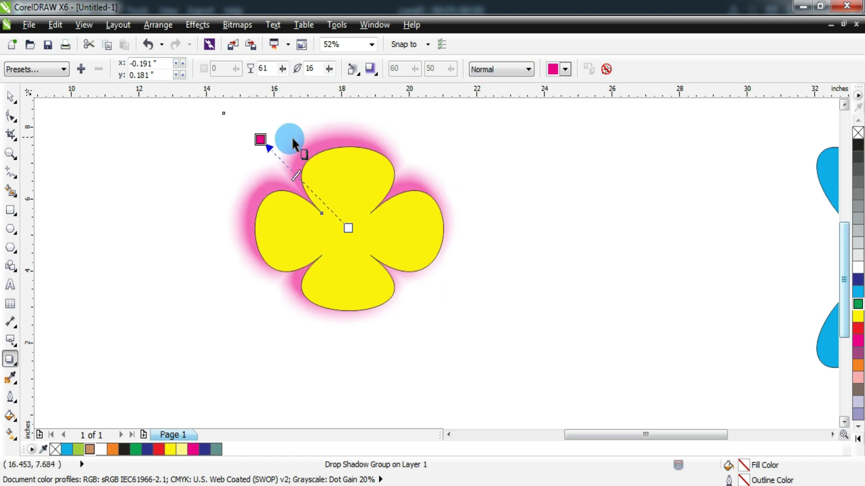
- Clear the flower's drop shadow and type a name as text on the left of the page
left_click(606, 70)
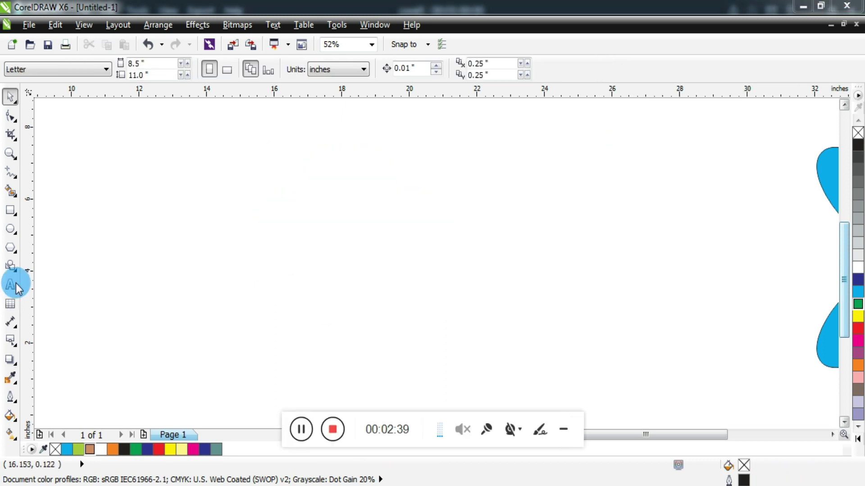
left_click(11, 285)
left_click(256, 203)
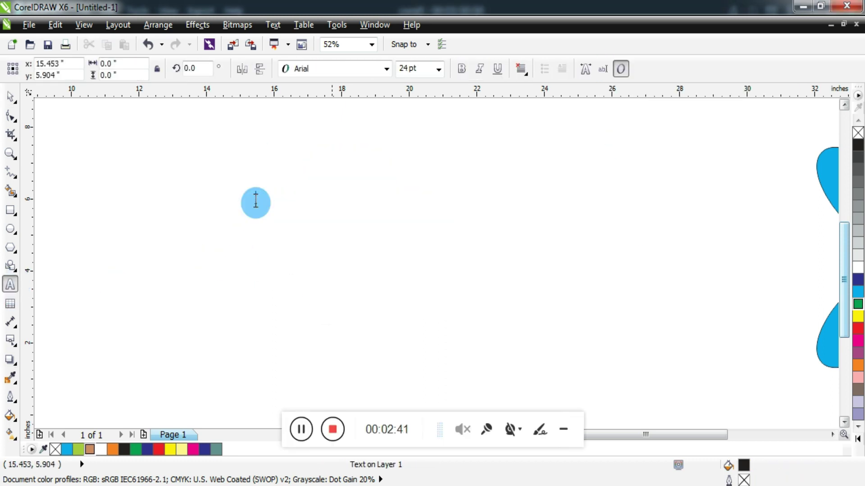
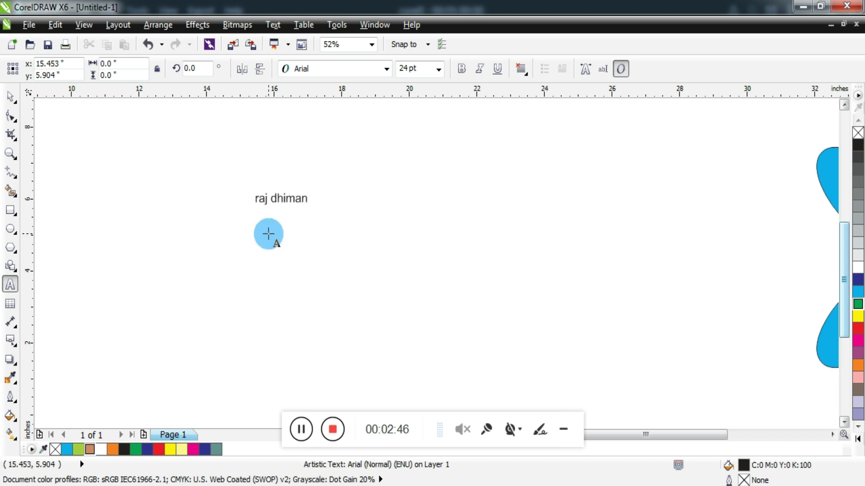
key("Escape")
- Enlarge the name to about 128 pt in Arial Black, fill it cyan and nudge it left
left_click(10, 96)
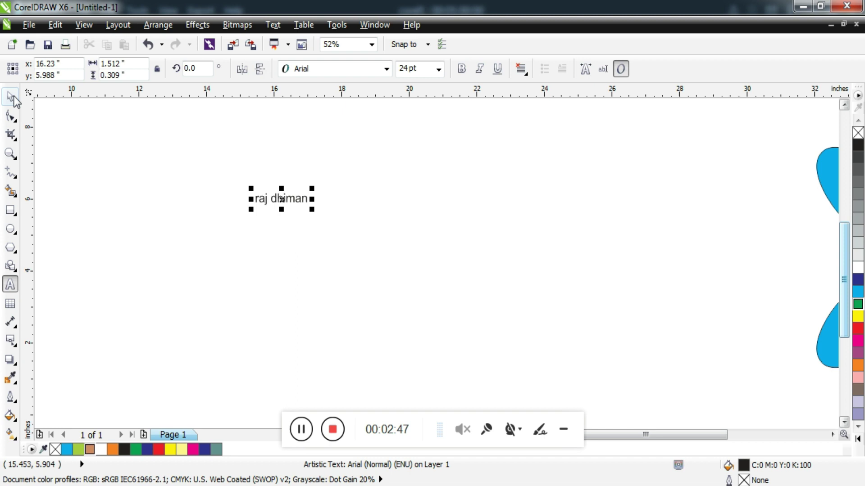
left_click_drag(312, 209, 534, 344)
left_click(357, 68)
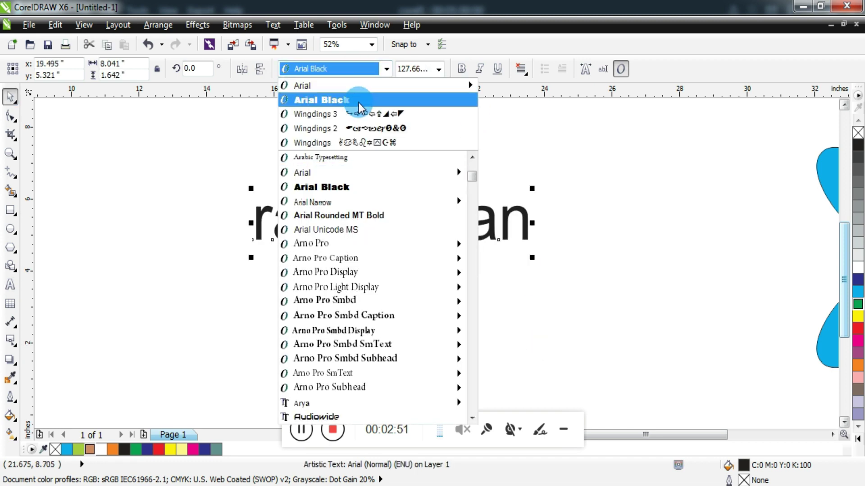
left_click(359, 101)
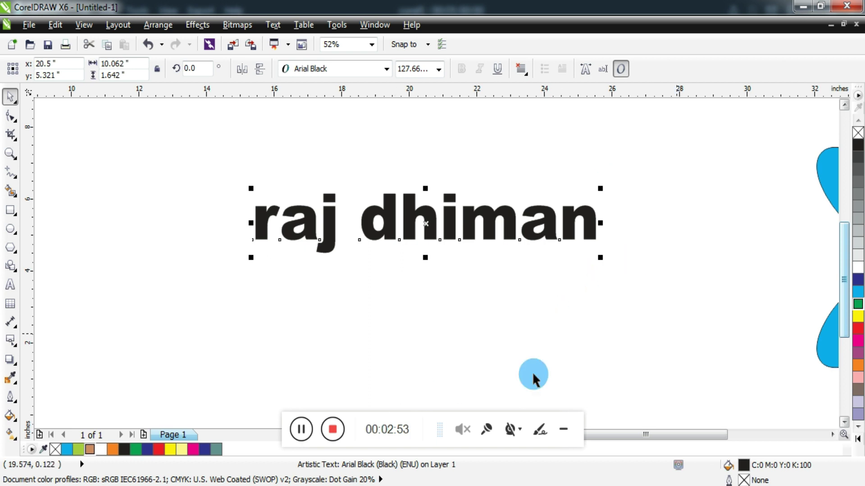
left_click(858, 292)
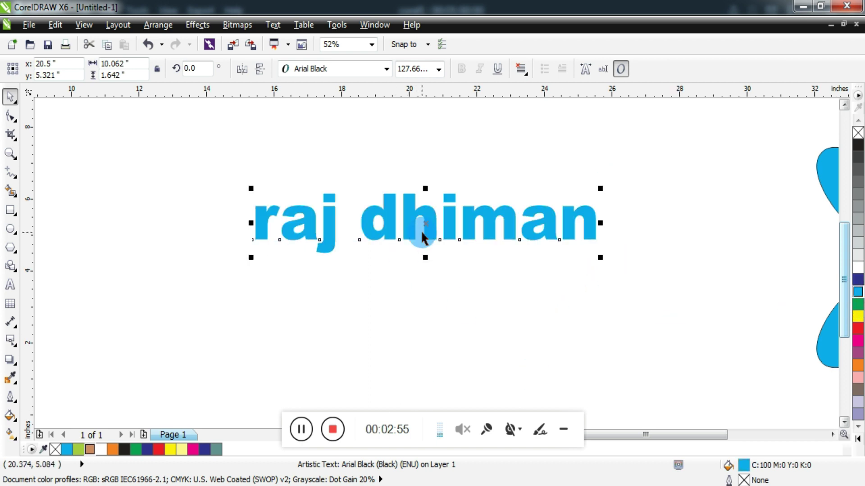
left_click_drag(416, 230, 379, 229)
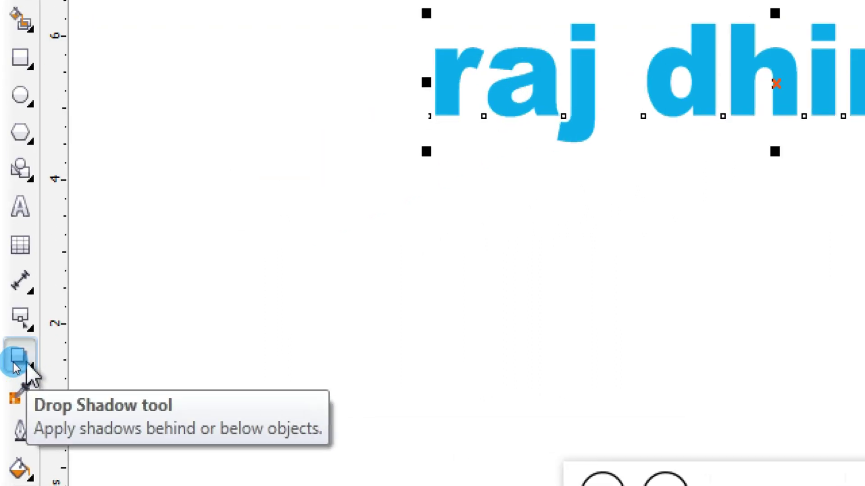
- Cast a grey drop shadow from the name text, then move it up and left of the text
left_click(10, 360)
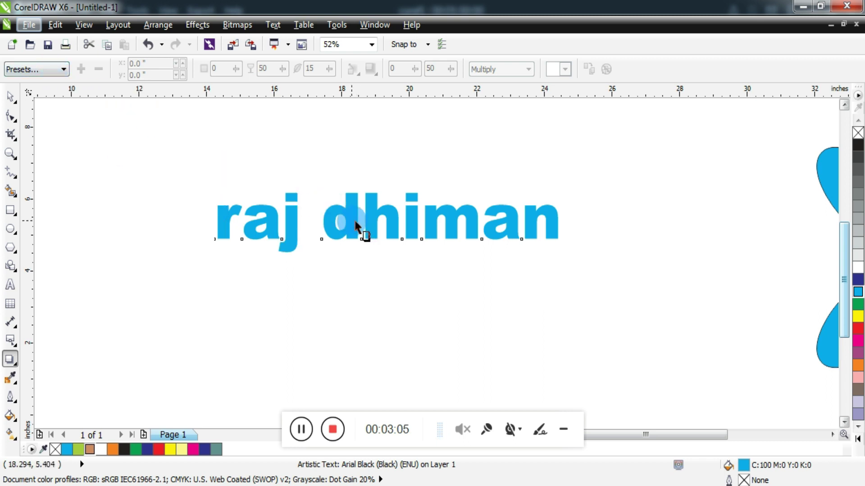
left_click(563, 429)
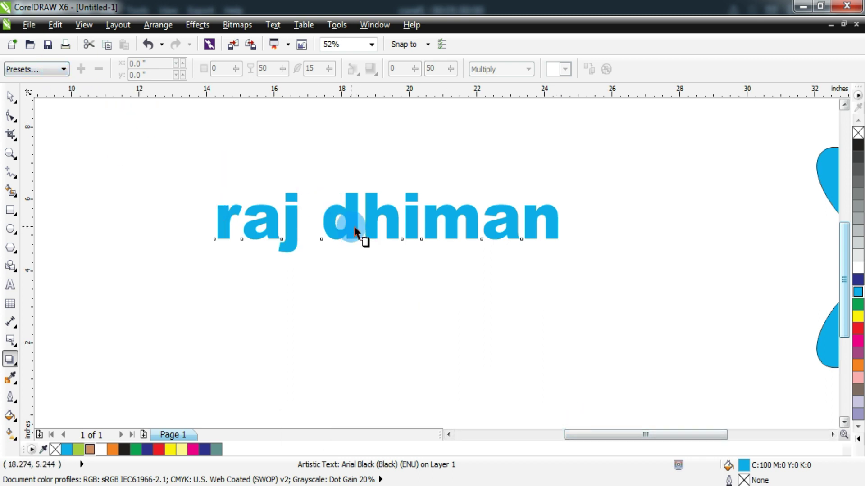
left_click_drag(387, 222, 422, 291)
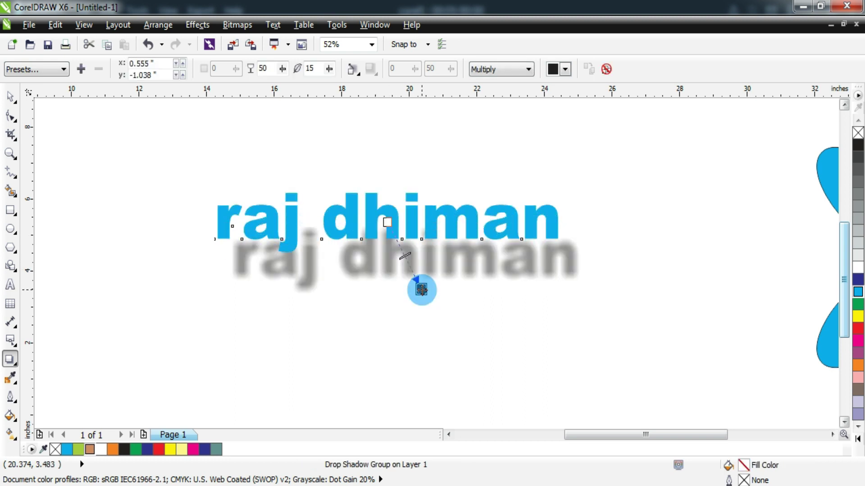
left_click_drag(421, 290, 372, 182)
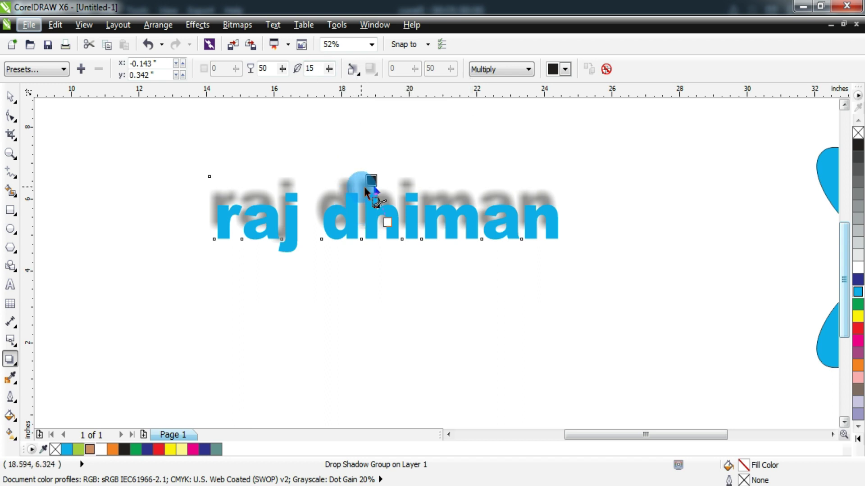
- Clear the text's drop shadow and deselect everything
left_click(607, 70)
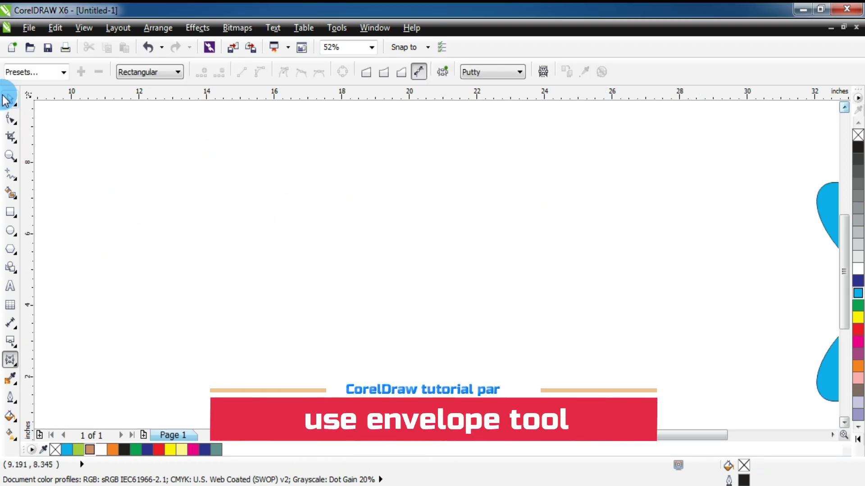
left_click(6, 98)
left_click(412, 255)
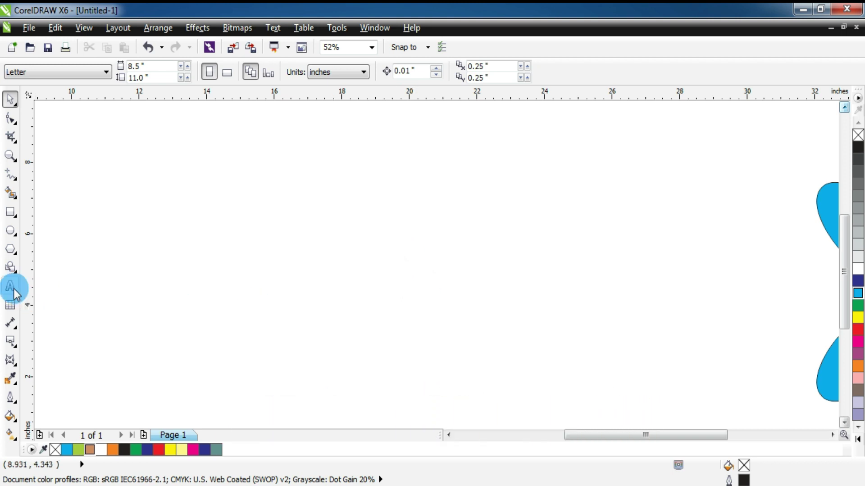
- Draw a wide rectangle about 9.2 by 3.6 inches and apply the Envelope tool to it
left_click(10, 214)
left_click_drag(210, 195, 522, 324)
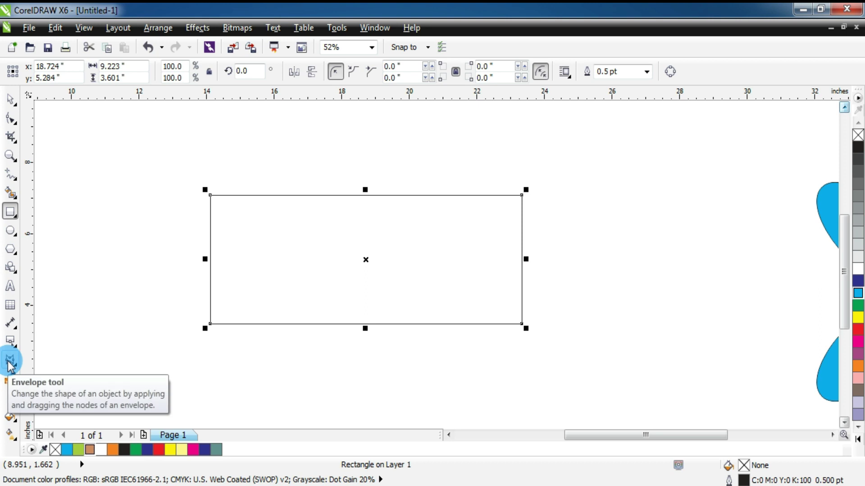
left_click(9, 365)
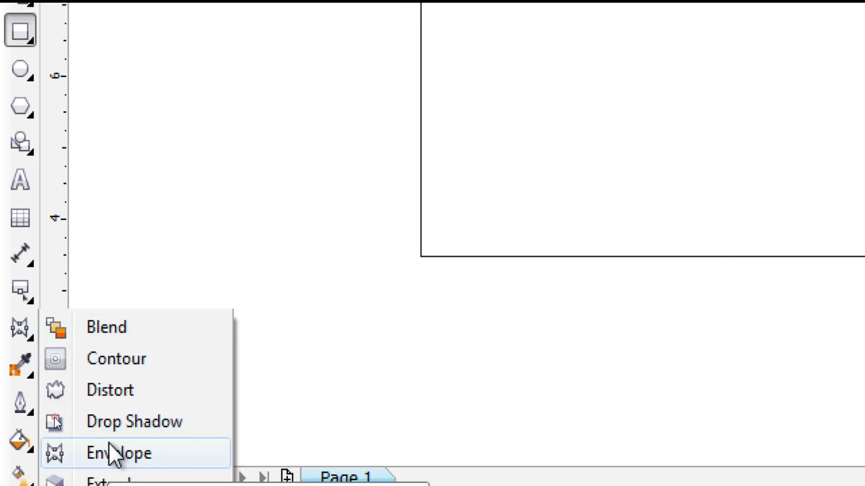
left_click(109, 444)
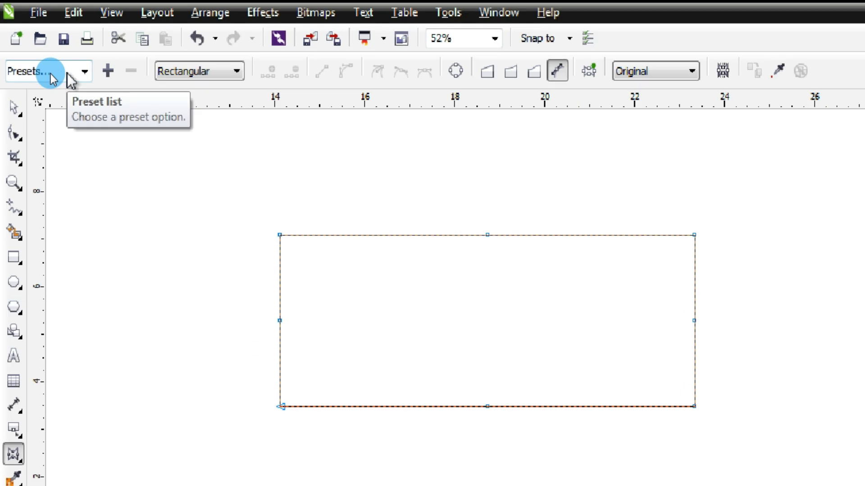
left_click(50, 74)
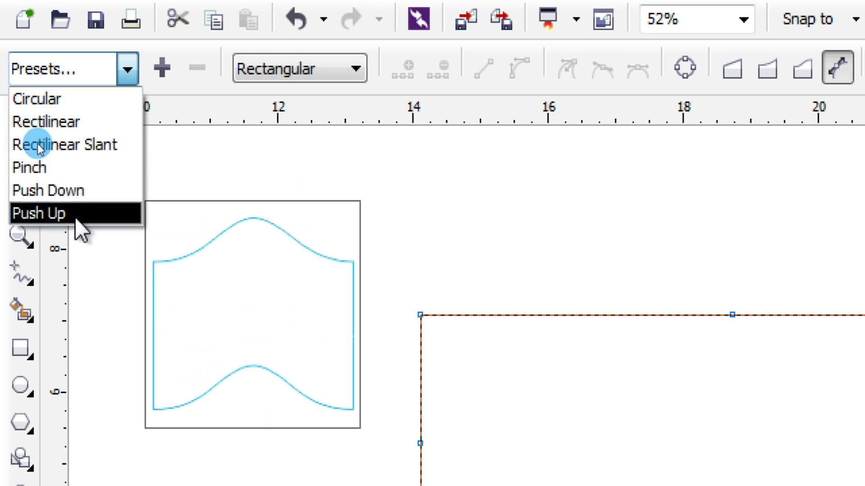
left_click(95, 71)
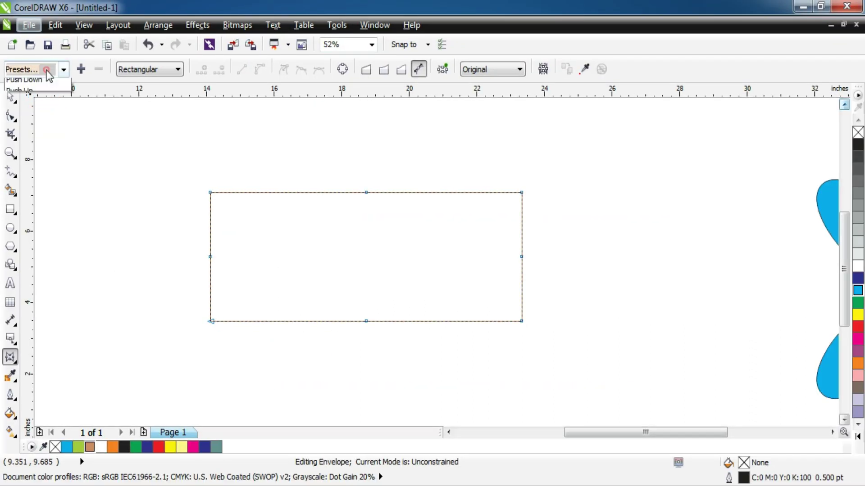
left_click(42, 86)
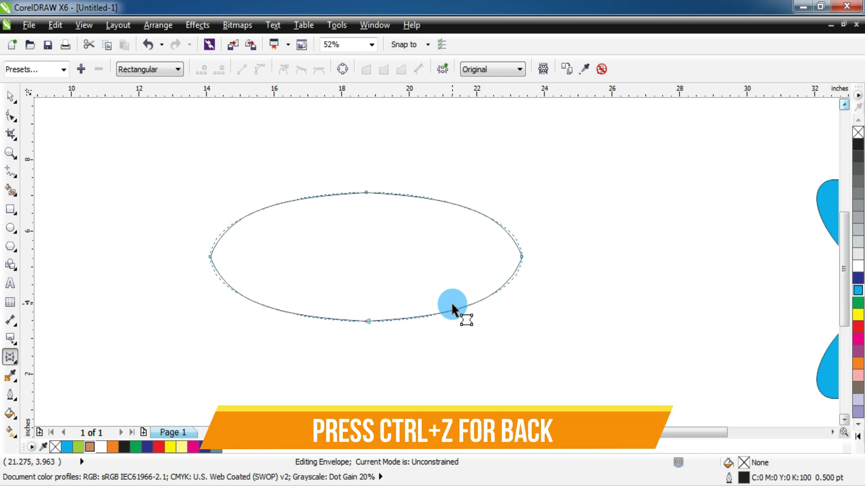
key("ctrl+z")
left_click(39, 70)
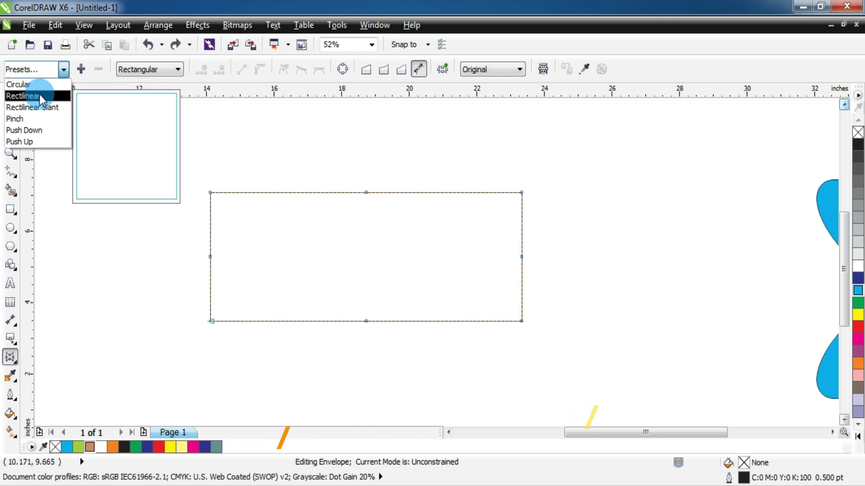
left_click(42, 109)
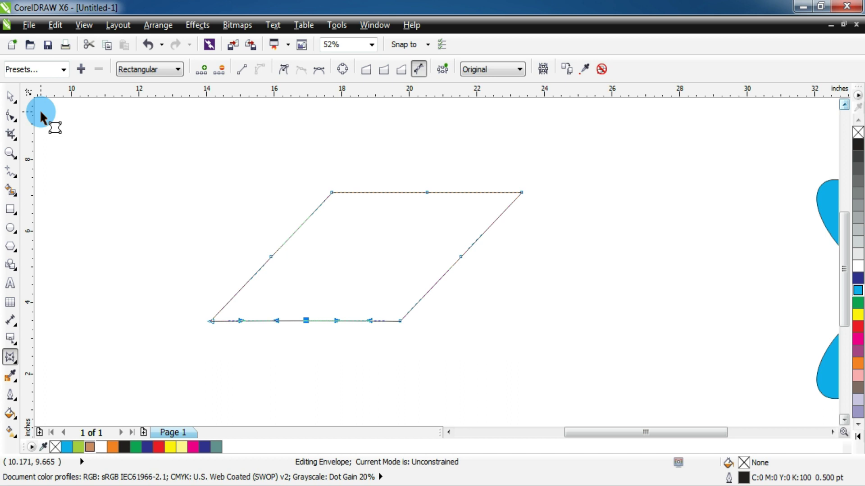
key("ctrl+z")
left_click(30, 67)
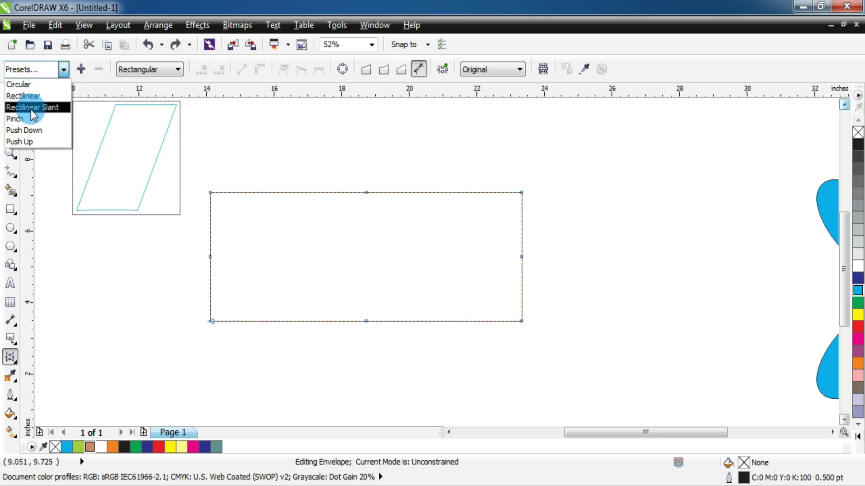
left_click(30, 131)
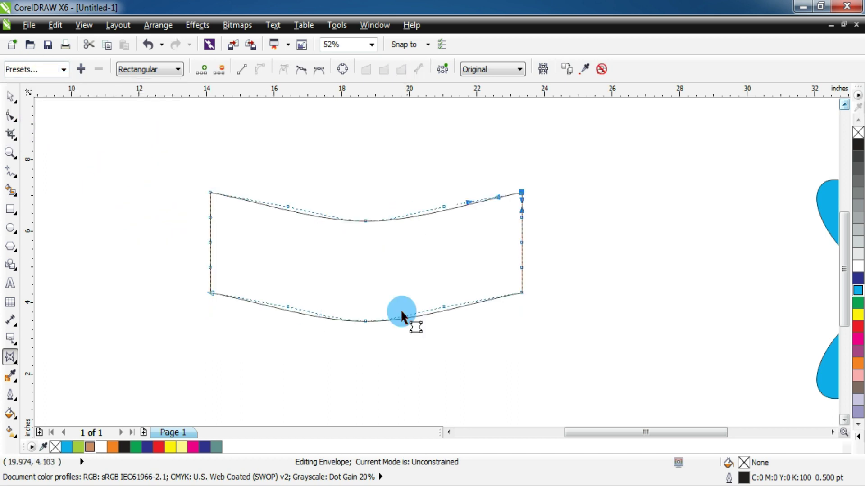
key("ctrl+z")
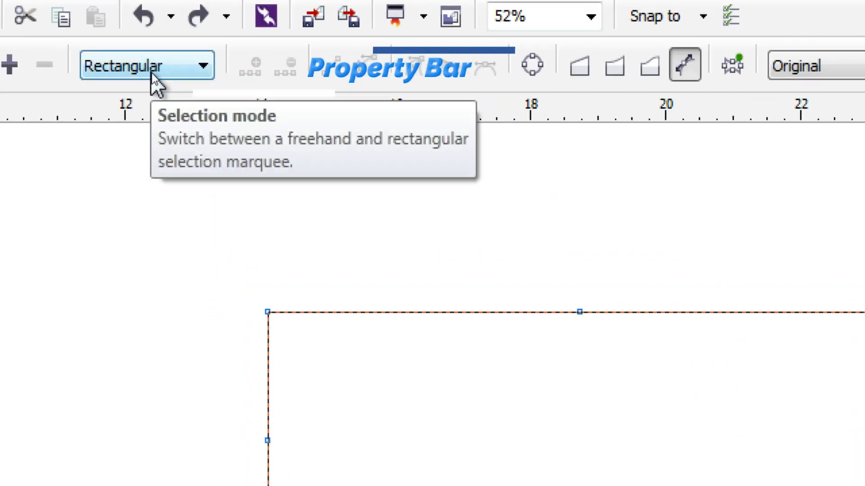
- Keep Rectangular node selection and switch the envelope to Straight line mode
left_click(152, 73)
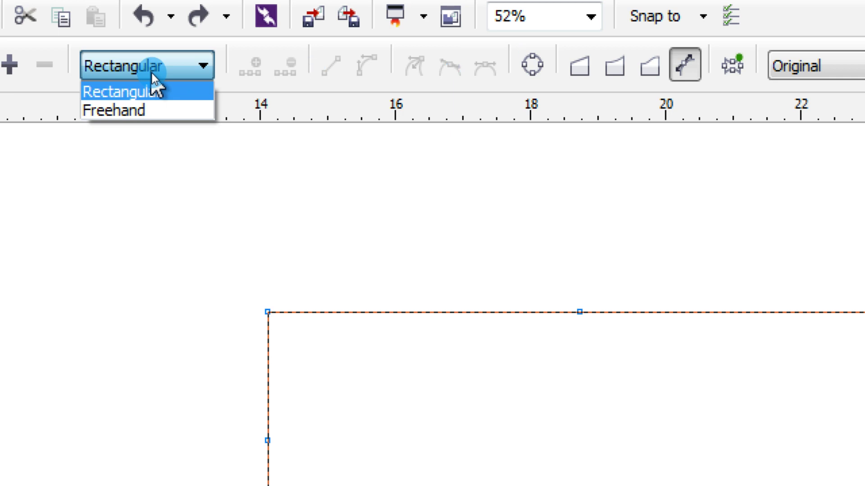
left_click(153, 73)
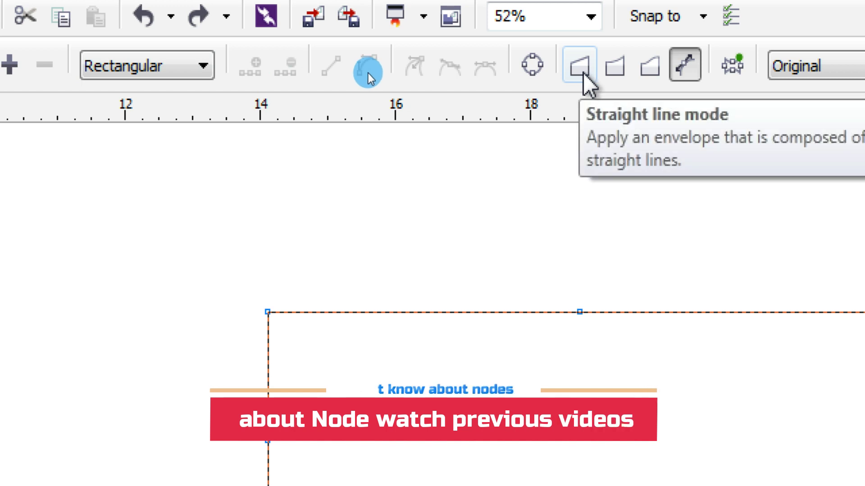
left_click(582, 71)
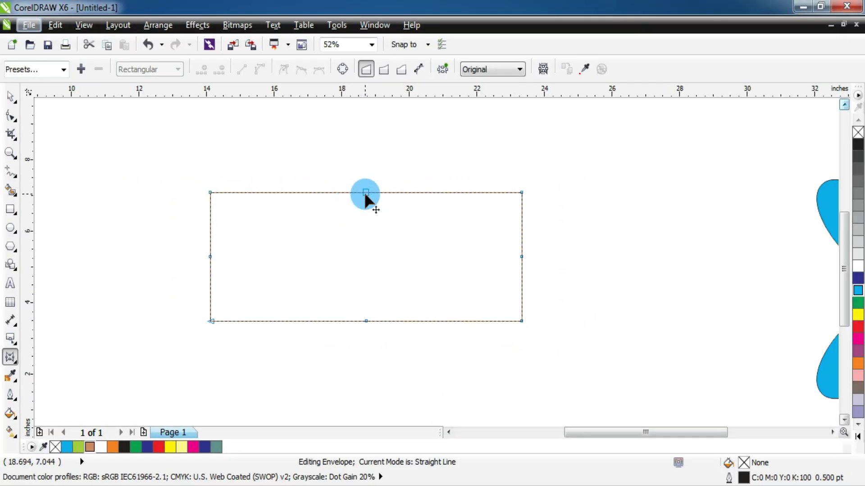
left_click_drag(365, 194, 367, 248)
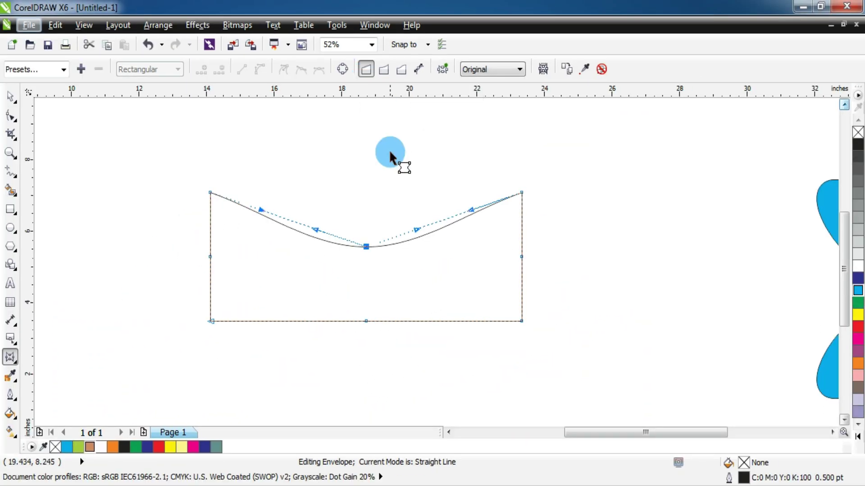
left_click(438, 229)
left_click(366, 246)
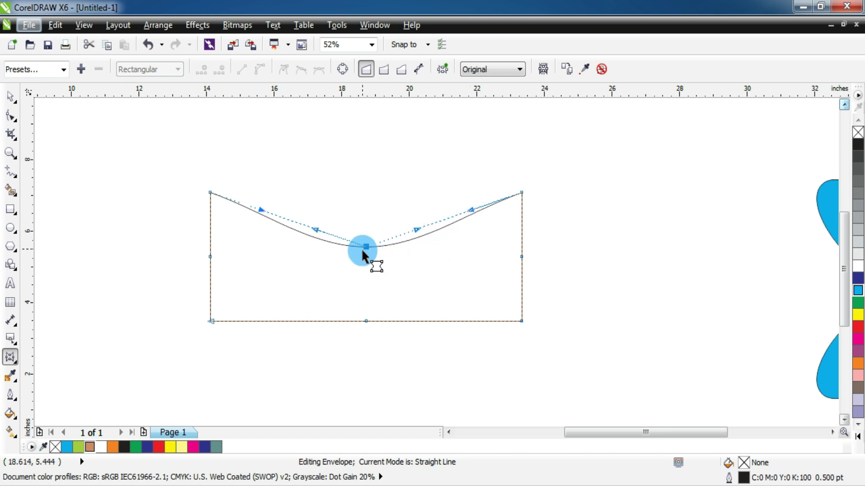
left_click_drag(366, 241, 366, 130)
left_click_drag(441, 177, 422, 149)
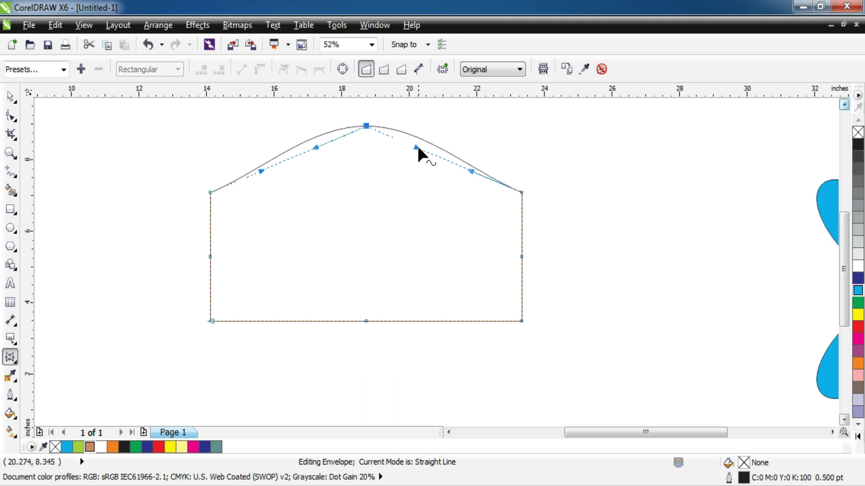
left_click_drag(472, 172, 468, 186)
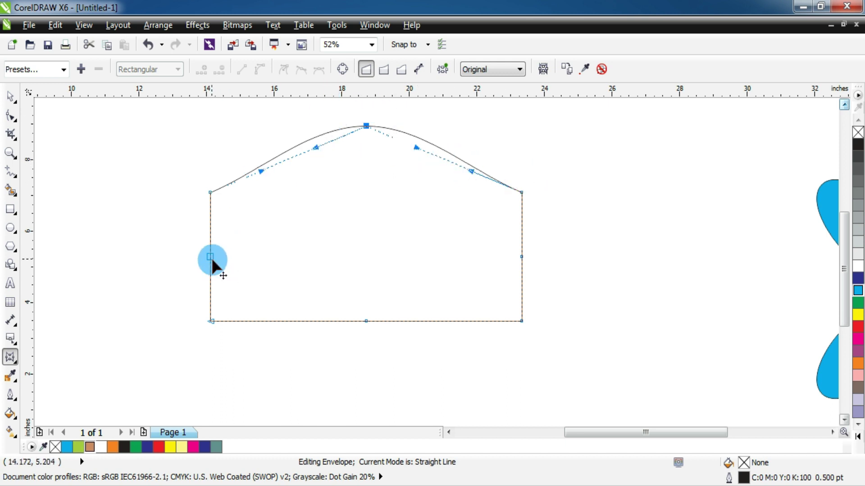
left_click_drag(372, 132, 361, 122)
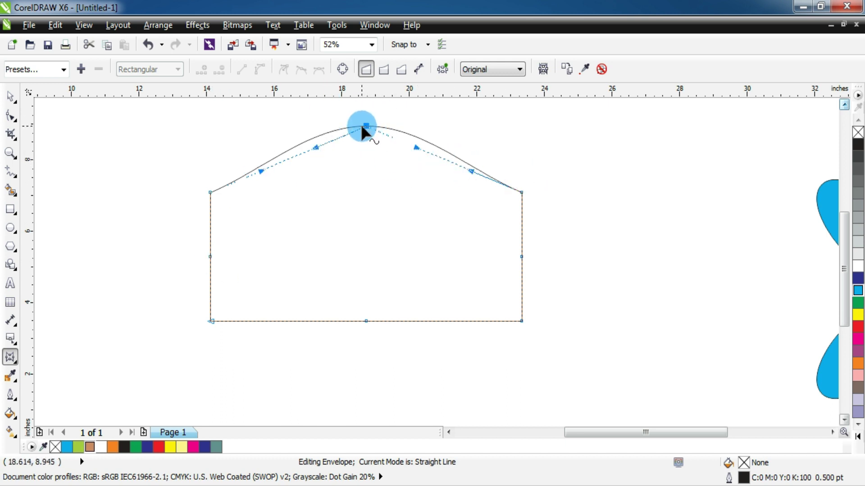
mouse_move(325, 144)
left_mouse_down()
mouse_move(318, 148)
mouse_move(337, 140)
left_mouse_up()
left_click_drag(338, 140, 365, 376)
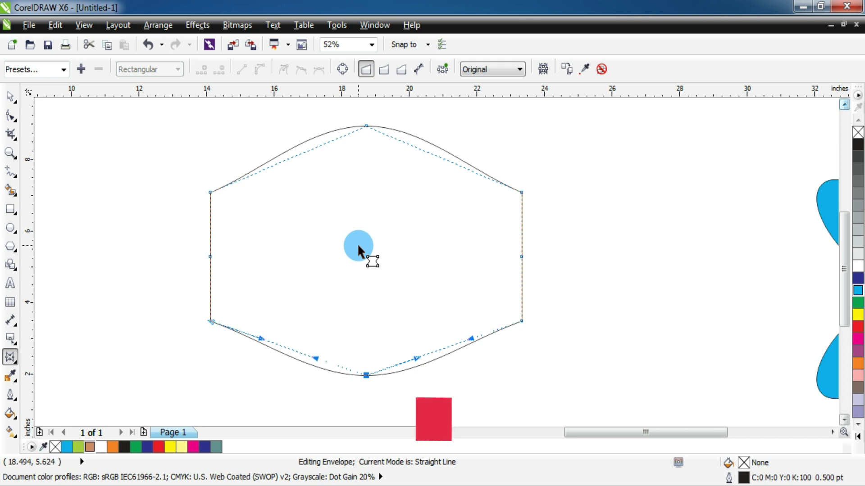
key("ctrl+z")
key("ctrl+z")
key("ctrl+z")
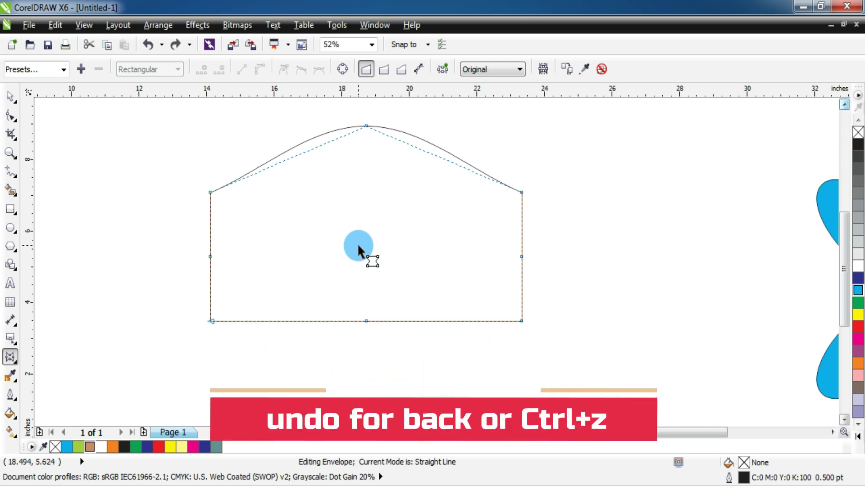
key("ctrl+z")
key("ctrl+z")
key("ctrl+z")
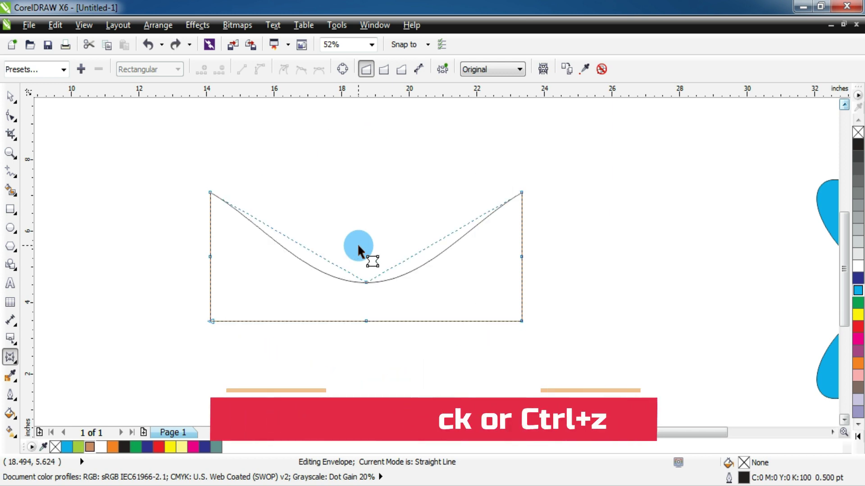
key("ctrl+z")
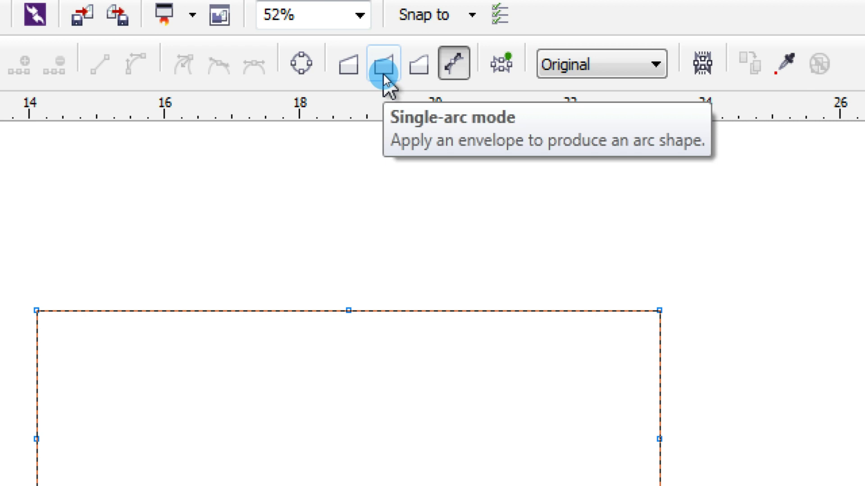
left_click(383, 71)
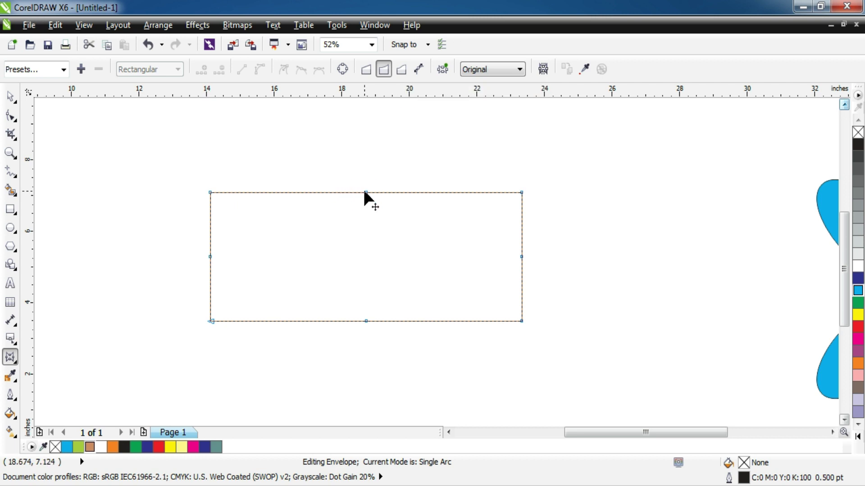
left_click_drag(365, 193, 358, 252)
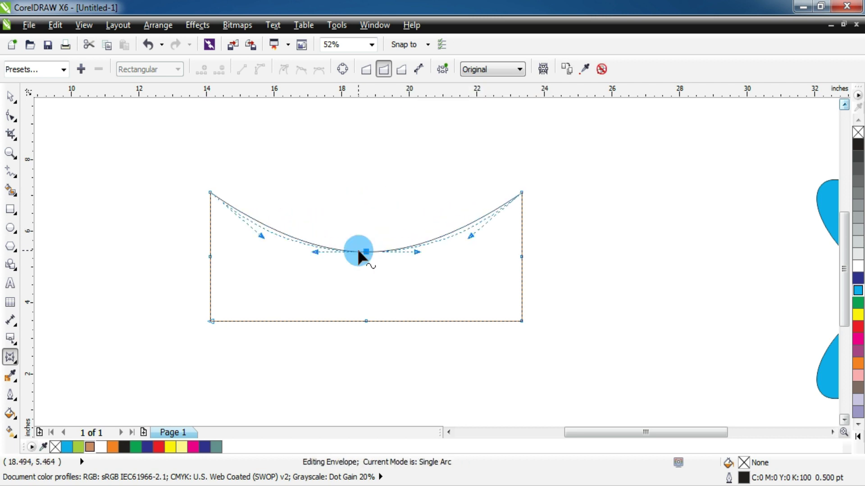
left_click_drag(367, 318, 366, 381)
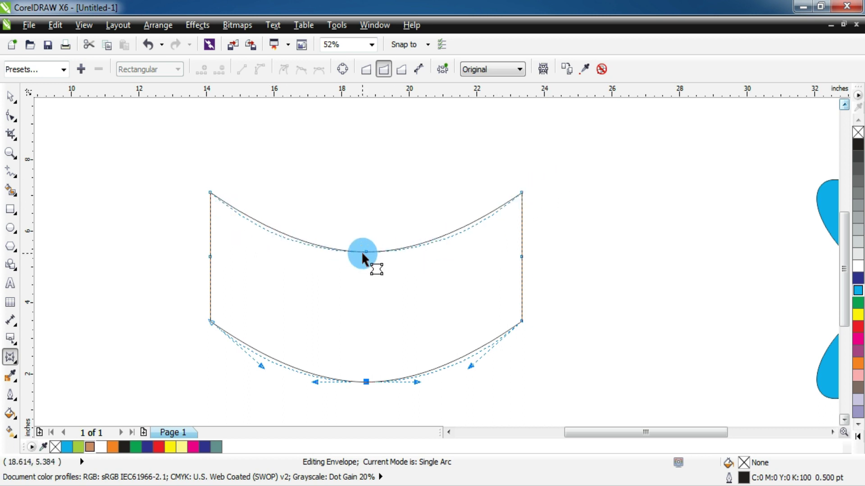
left_click_drag(363, 253, 373, 139)
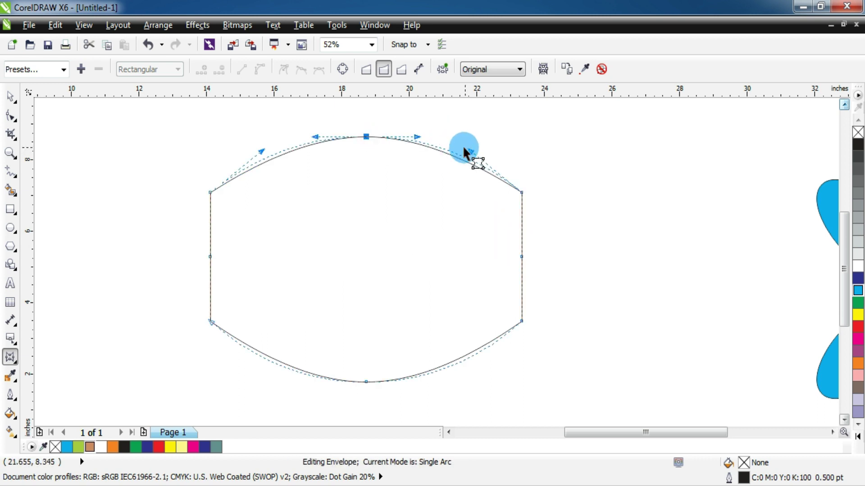
mouse_move(412, 140)
left_mouse_down()
mouse_move(427, 134)
mouse_move(413, 143)
left_mouse_up()
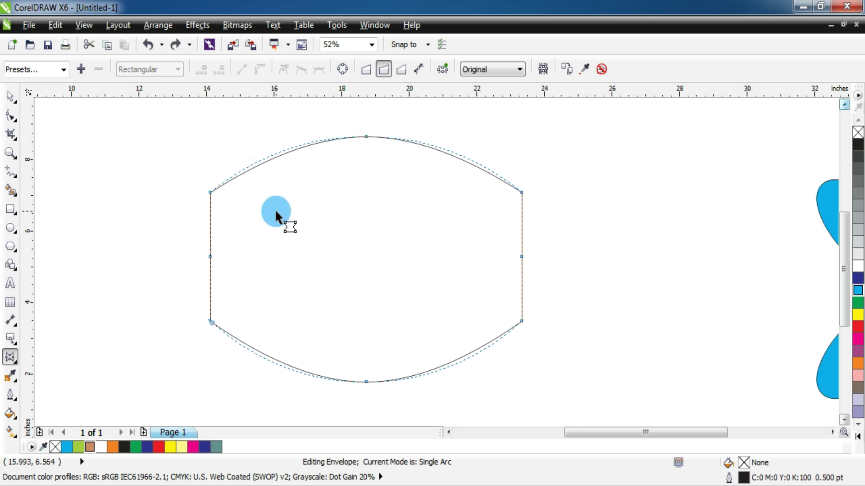
key("ctrl+z")
key("ctrl+z")
key("ctrl+z")
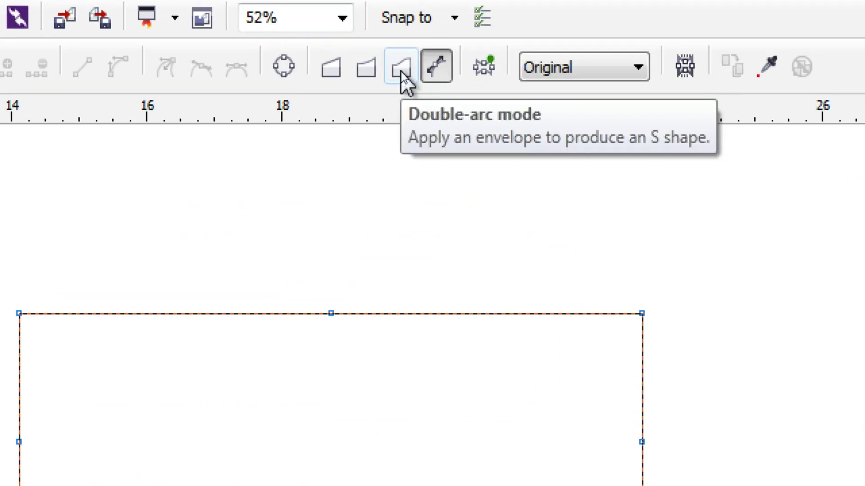
left_click(401, 72)
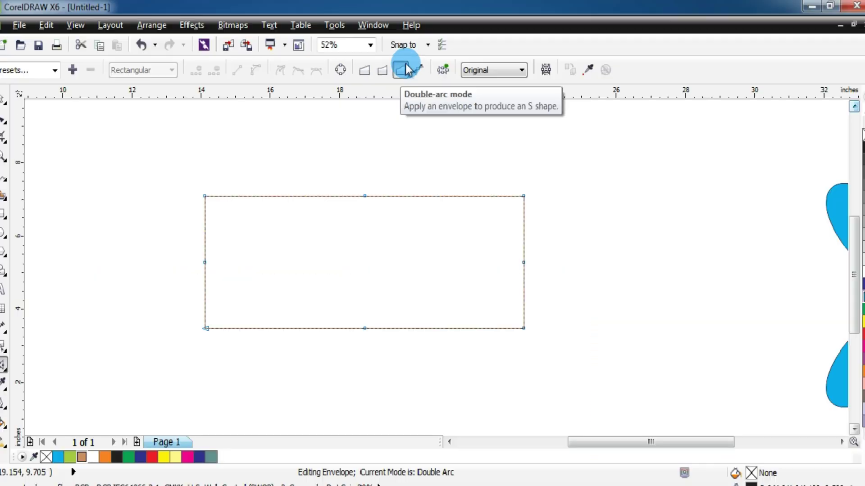
left_click_drag(364, 195, 362, 264)
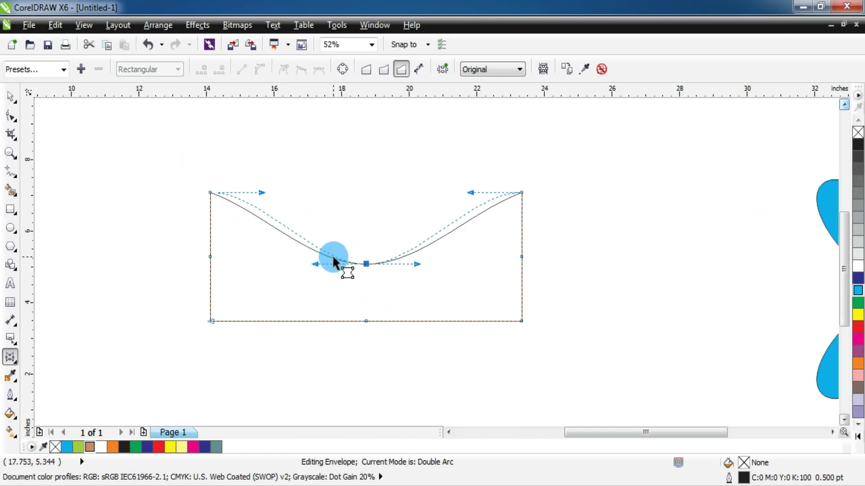
left_click_drag(366, 264, 367, 127)
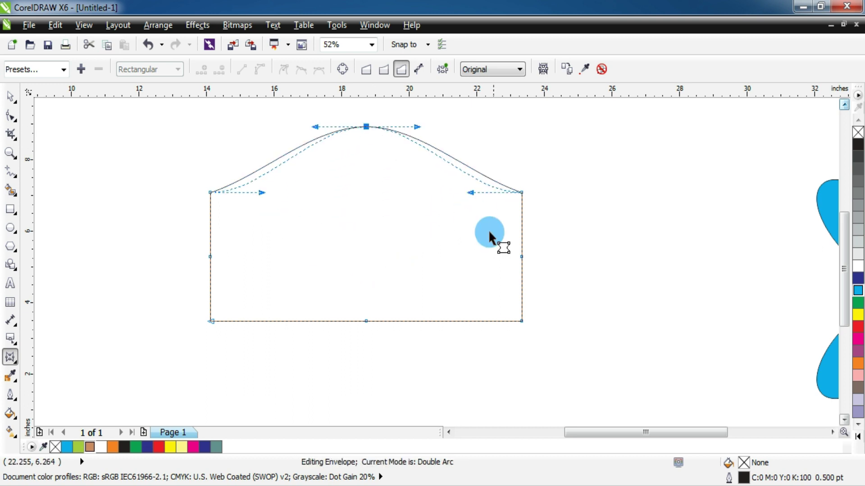
left_click_drag(518, 255, 560, 257)
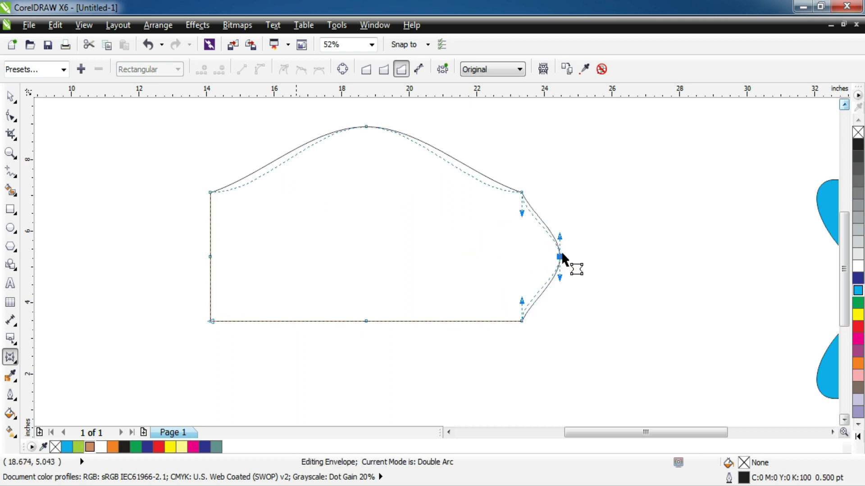
left_click_drag(210, 257, 135, 257)
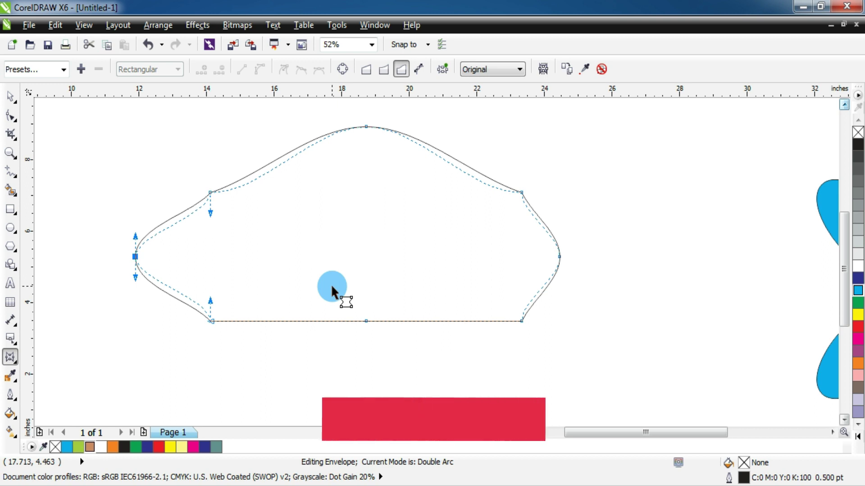
key("ctrl+z")
key("ctrl+z")
key("ctrl+z")
key("ctrl+z")
key("ctrl+z")
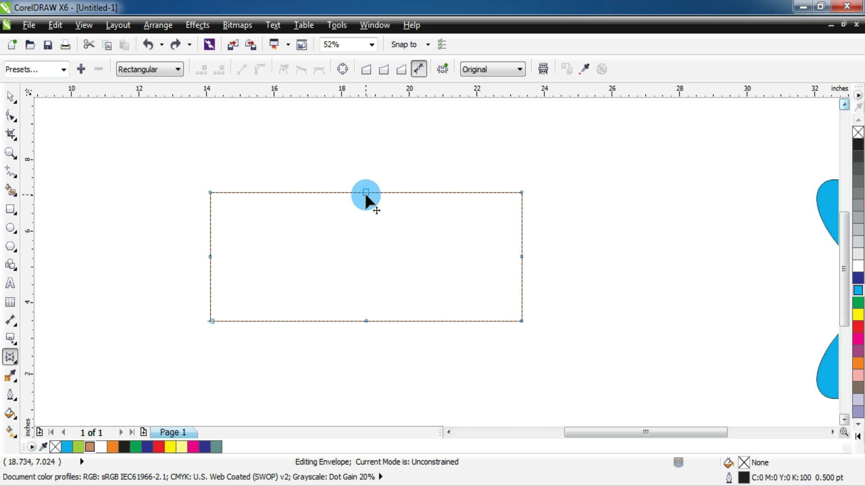
- Reshape the envelope's top edge into an arch that rises near the left
left_click_drag(365, 195, 420, 271)
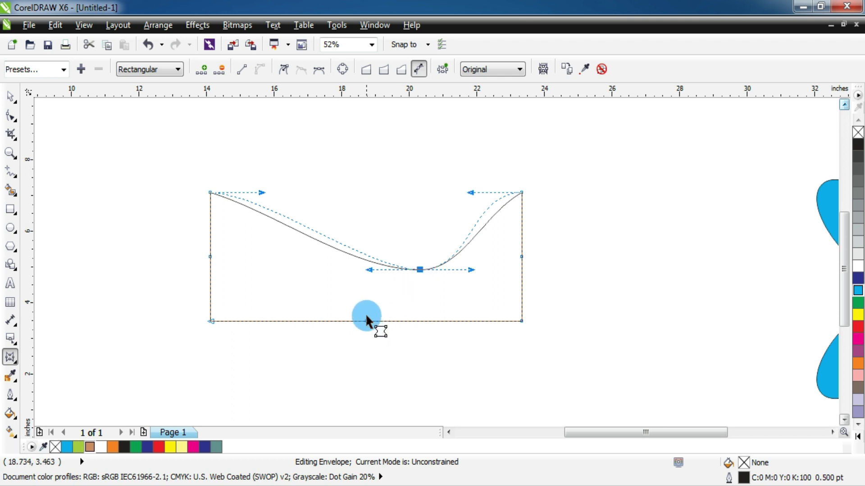
left_click_drag(369, 270, 348, 280)
left_click(412, 267)
left_click_drag(413, 266, 362, 146)
left_click_drag(278, 145, 247, 143)
left_click(292, 176)
left_click(351, 136)
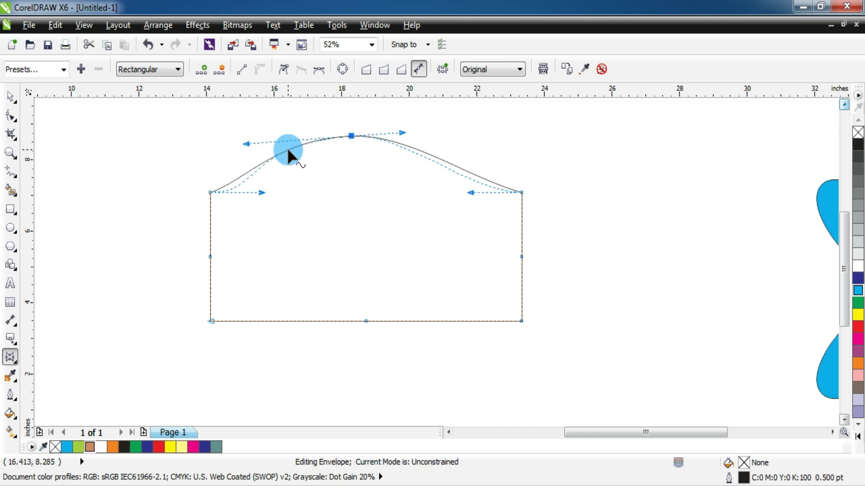
left_click_drag(288, 150, 348, 135)
- Pull the right side's middle node out to a point and try Putty mapping
left_click_drag(521, 257, 603, 257)
left_click(574, 296)
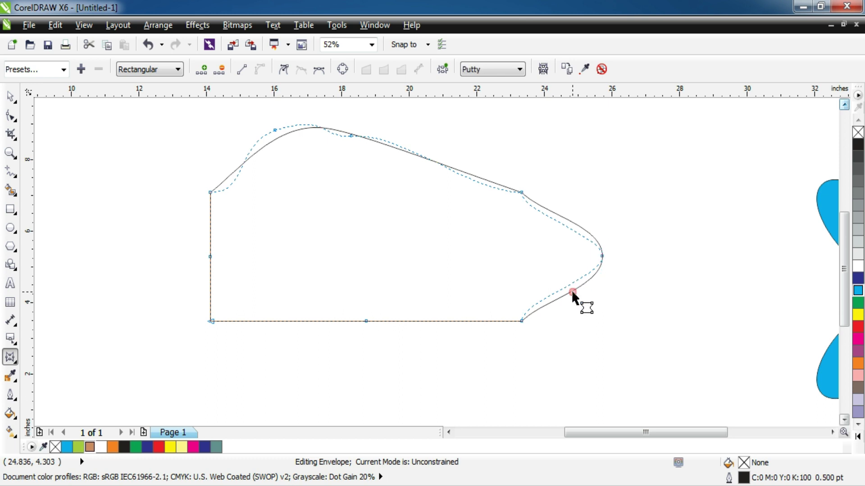
left_click(603, 258)
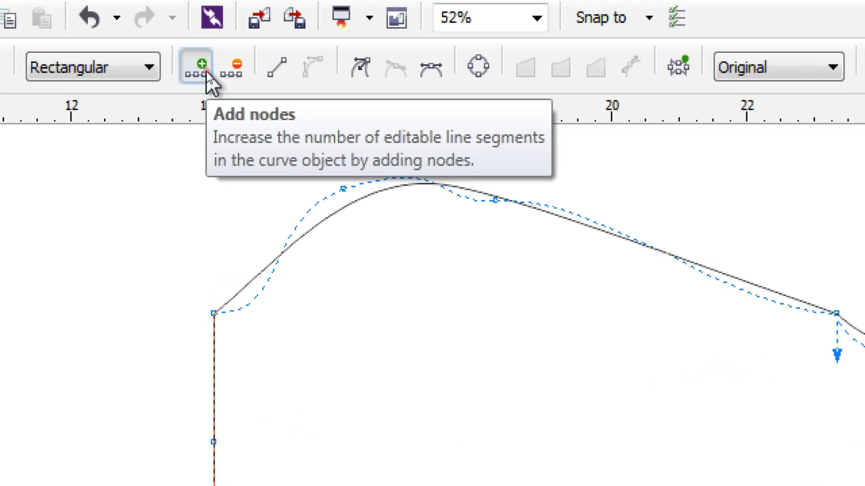
- Add a node to the rectangle's envelope and drag its right side into a wavy notch
left_click(207, 72)
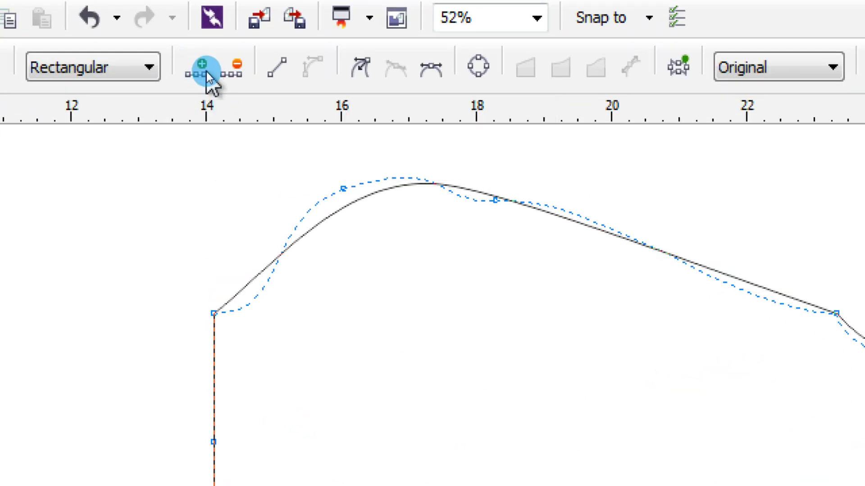
left_click(600, 257)
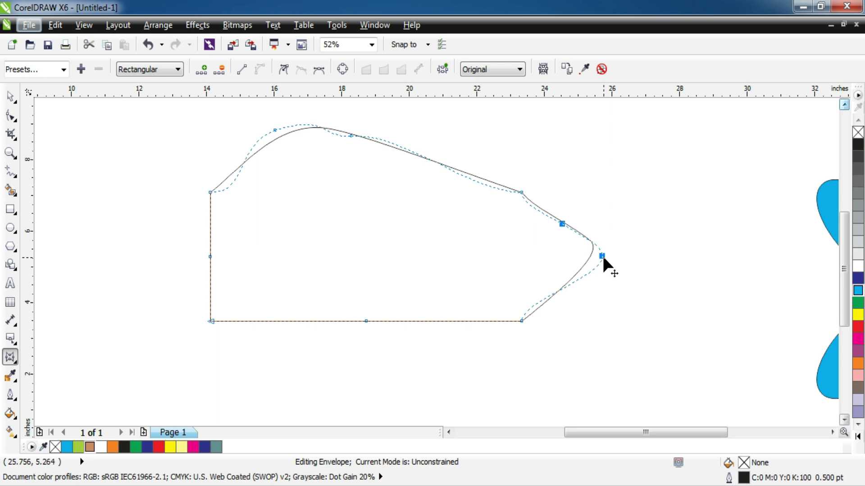
left_click_drag(603, 258, 549, 266)
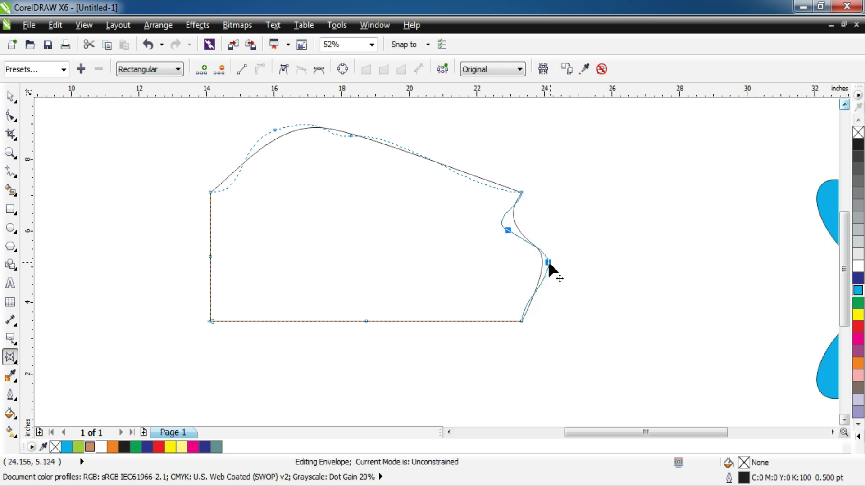
left_click_drag(553, 263, 609, 256)
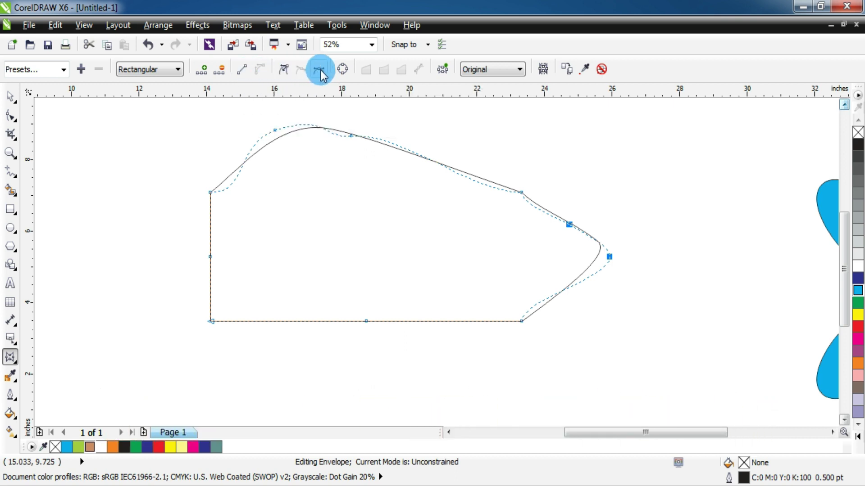
- Clear the rectangle's envelope, then add the text 'future' enlarged to about 160 pt
left_click(342, 75)
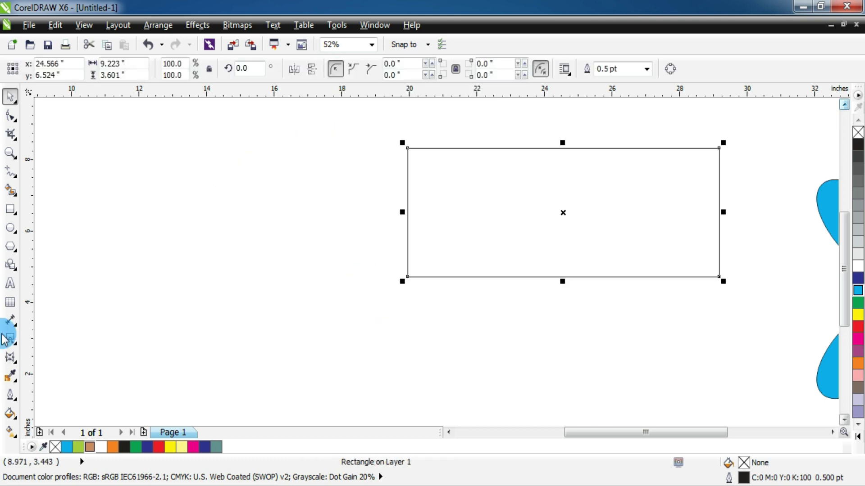
left_click(11, 284)
left_click(217, 302)
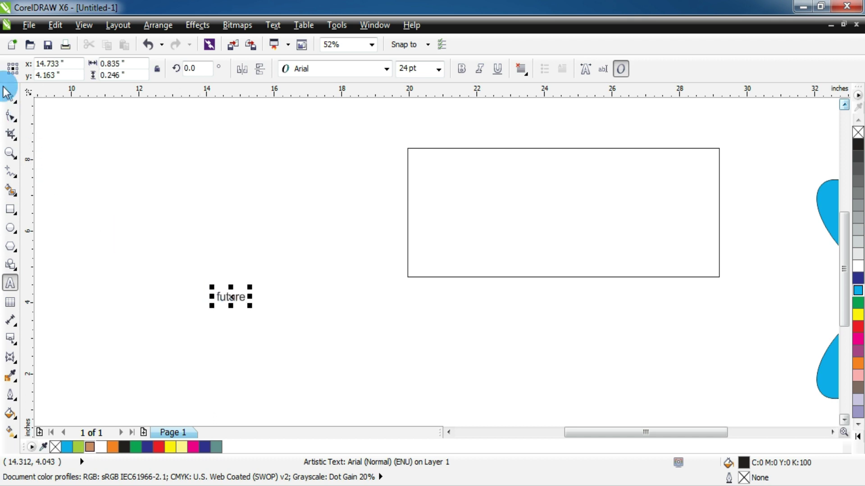
left_click(7, 97)
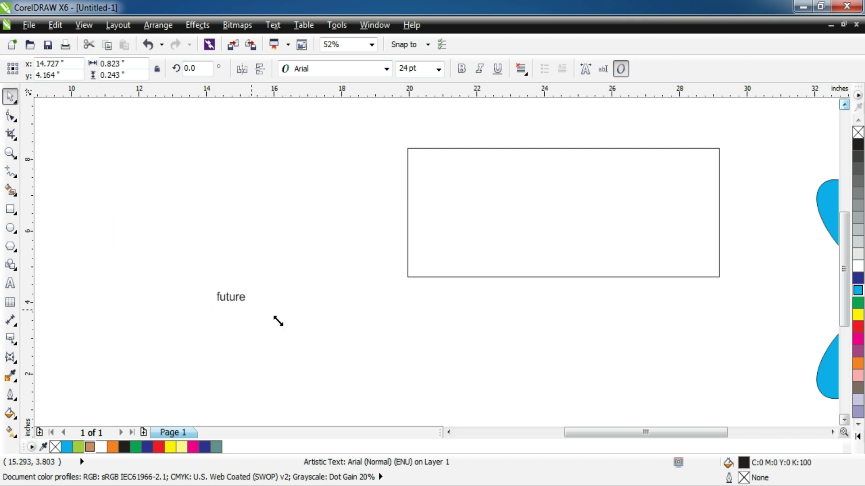
left_click_drag(278, 321, 399, 386)
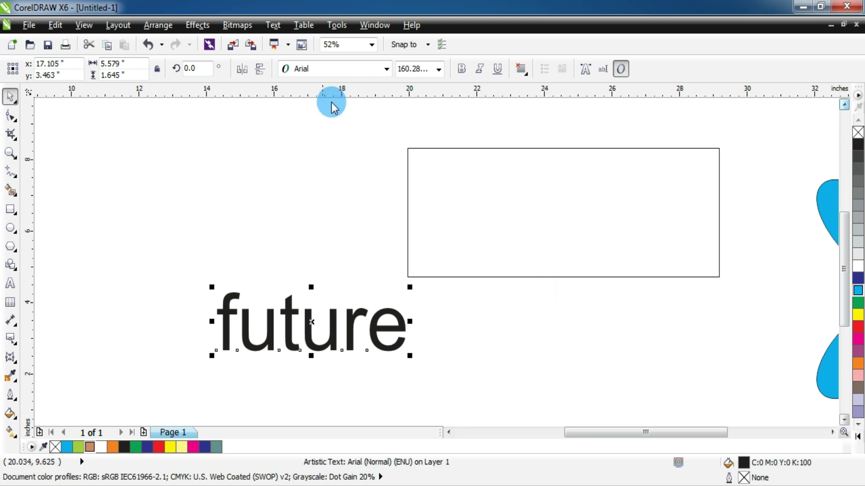
left_click_drag(337, 323, 324, 251)
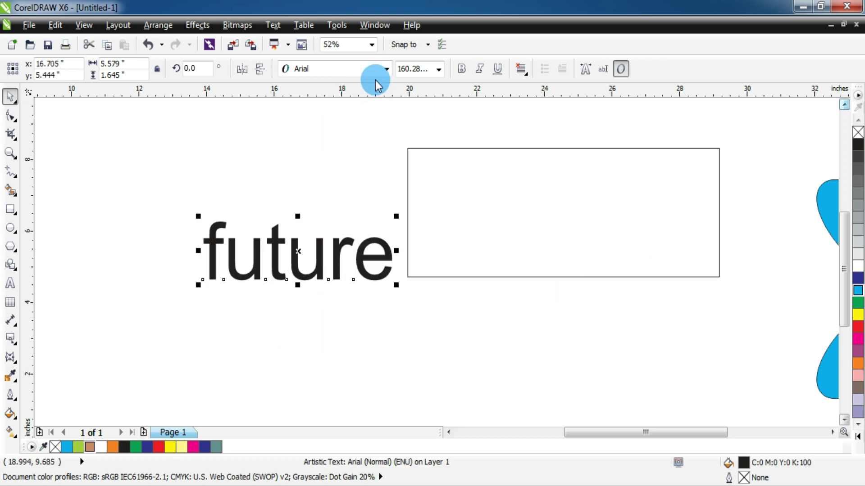
- Set 'future' to Arial Black and place it left of the raised rectangle
left_click(386, 69)
left_click(379, 97)
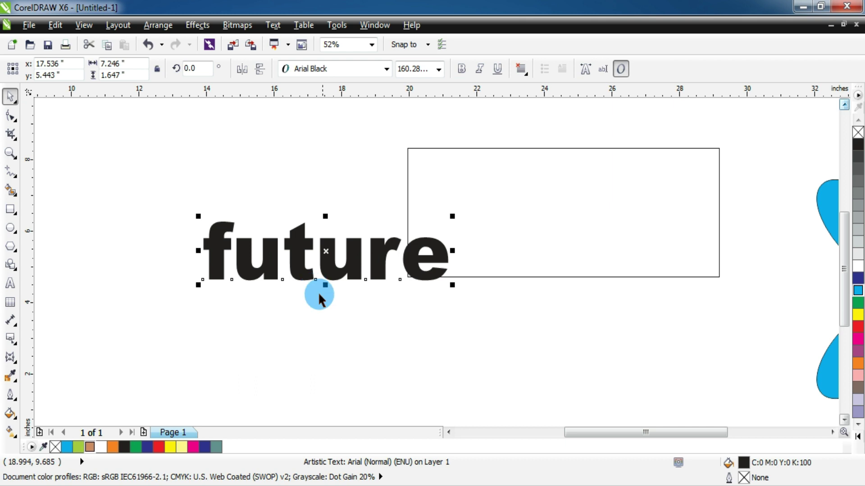
left_click_drag(334, 270, 264, 303)
left_click_drag(454, 257, 499, 227)
left_click_drag(338, 297, 370, 305)
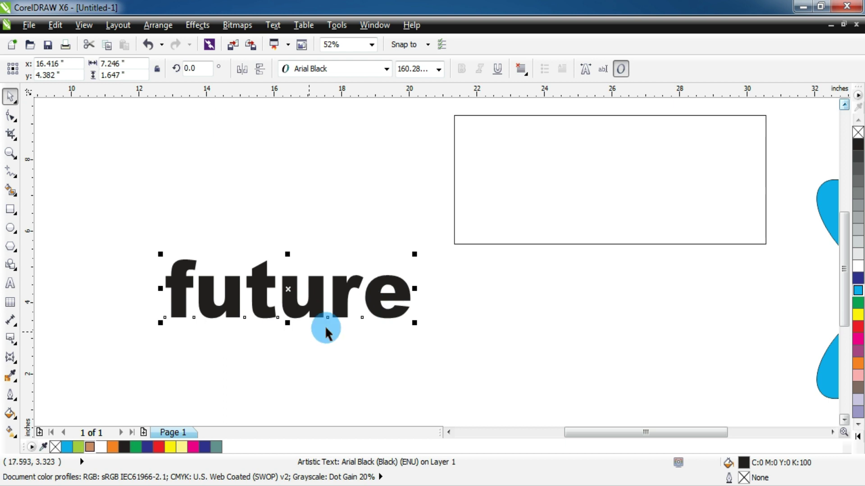
left_click(10, 358)
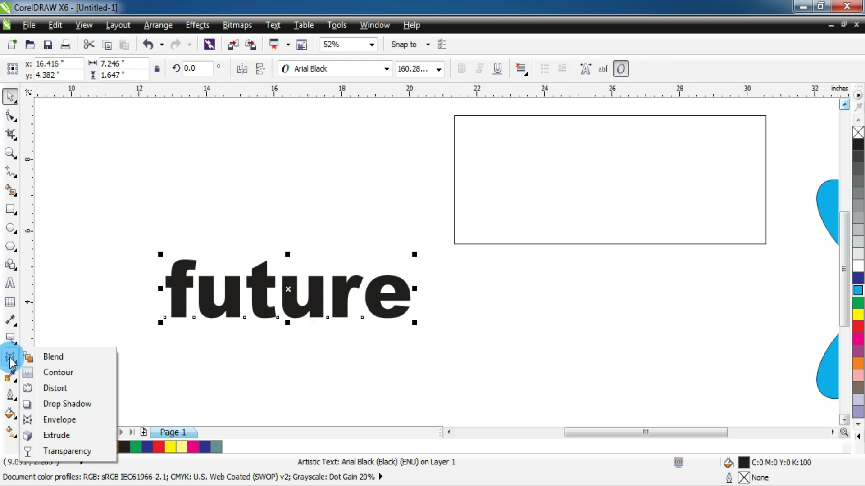
left_click(10, 359)
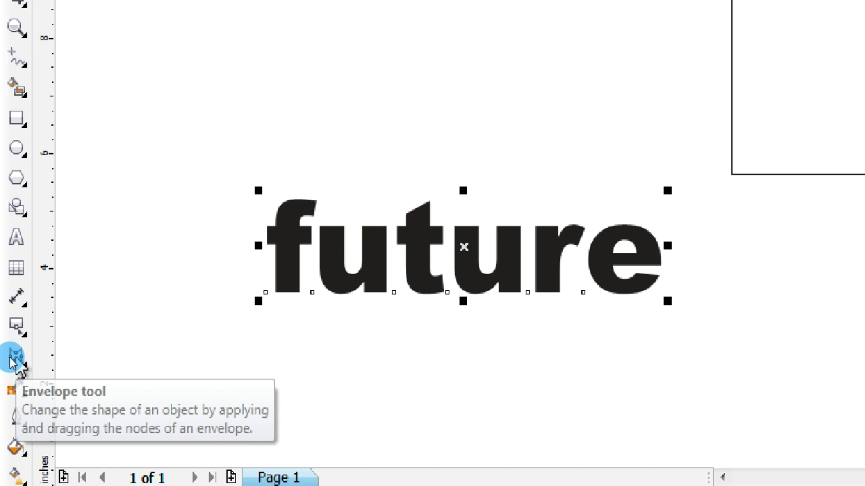
left_click(10, 359)
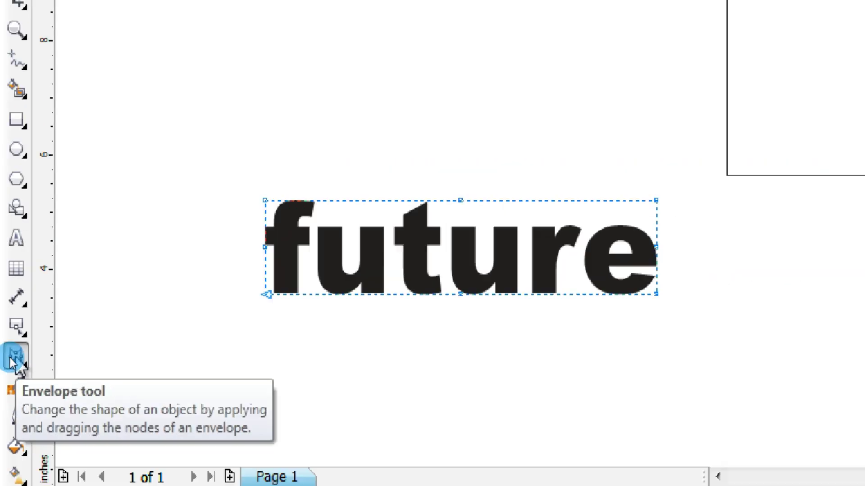
left_click(375, 240)
left_click(544, 156)
left_click_drag(288, 261, 292, 247)
left_click_drag(294, 218, 292, 194)
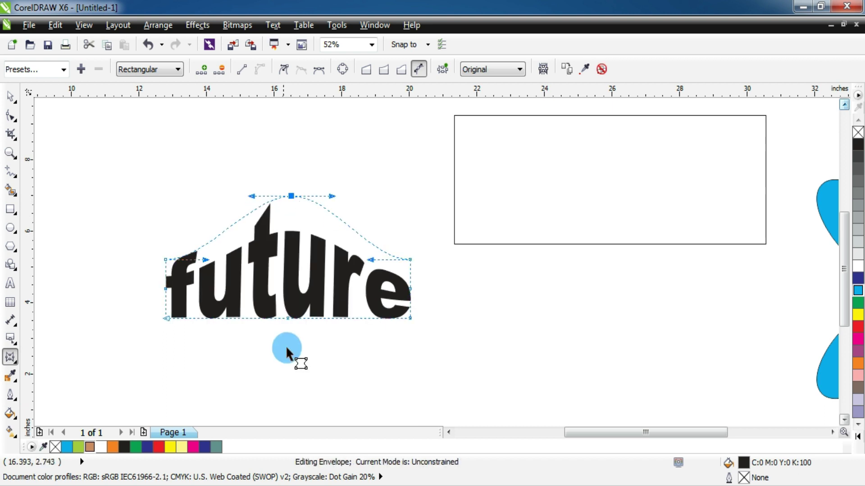
left_click_drag(286, 351, 284, 324)
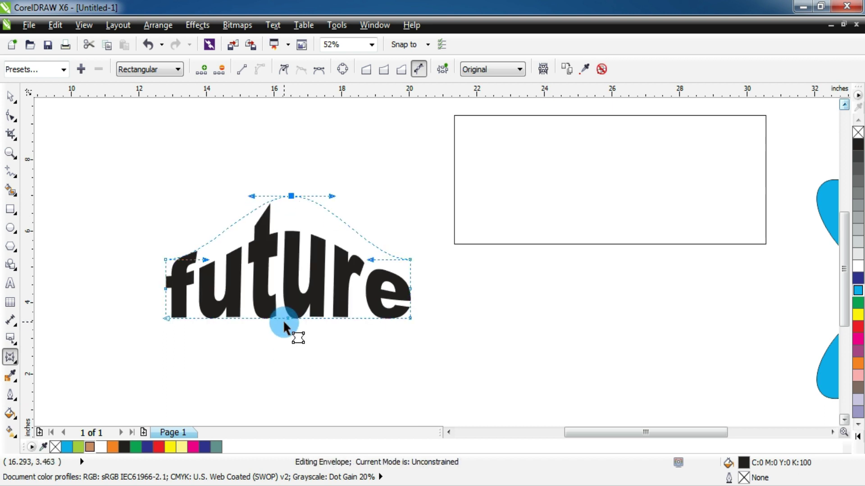
left_click_drag(288, 318, 351, 365)
left_click_drag(291, 199, 237, 186)
left_click_drag(169, 321, 205, 360)
left_click(166, 260)
left_click_drag(166, 261, 142, 256)
left_click_drag(408, 260, 388, 223)
left_click(407, 317)
left_click_drag(407, 318, 454, 341)
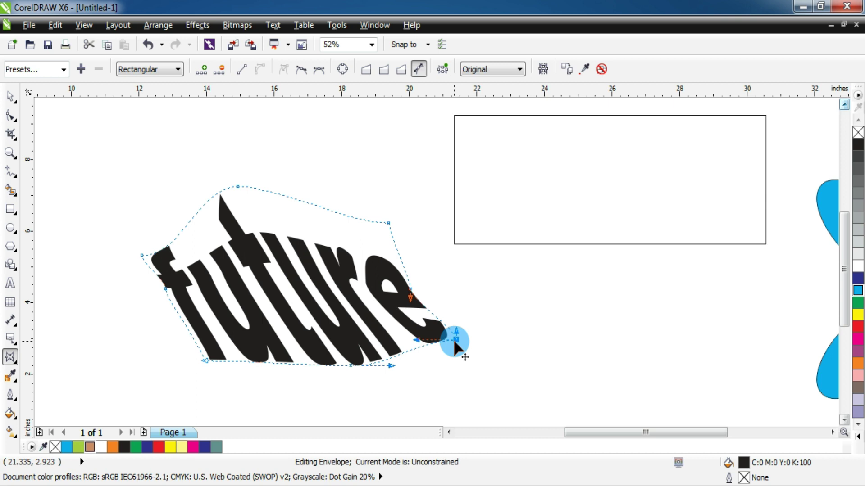
key("ctrl+z")
key("ctrl+z")
key("ctrl+z")
key("ctrl+z")
key("space")
left_click_drag(520, 208, 514, 243)
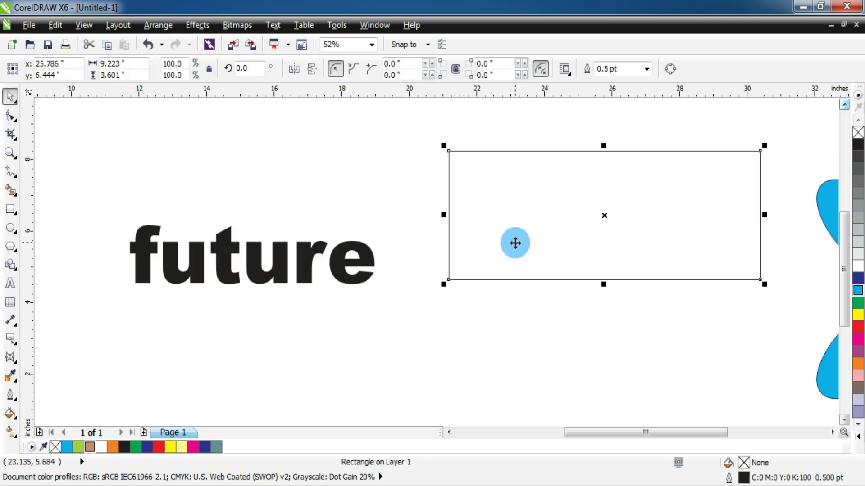
- Delete the rectangle and nudge the 'future' text slightly up and left
key("Delete")
left_click(354, 255)
left_click_drag(337, 279, 338, 272)
left_click(329, 267)
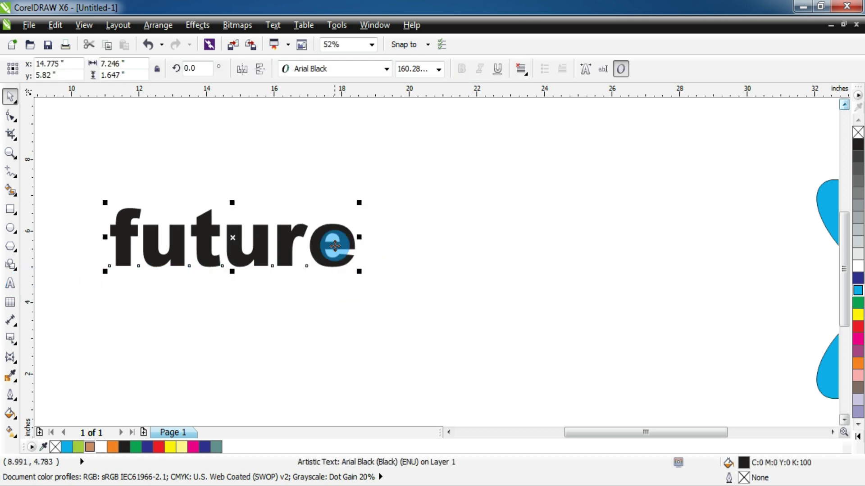
left_click(11, 360)
left_click(59, 419)
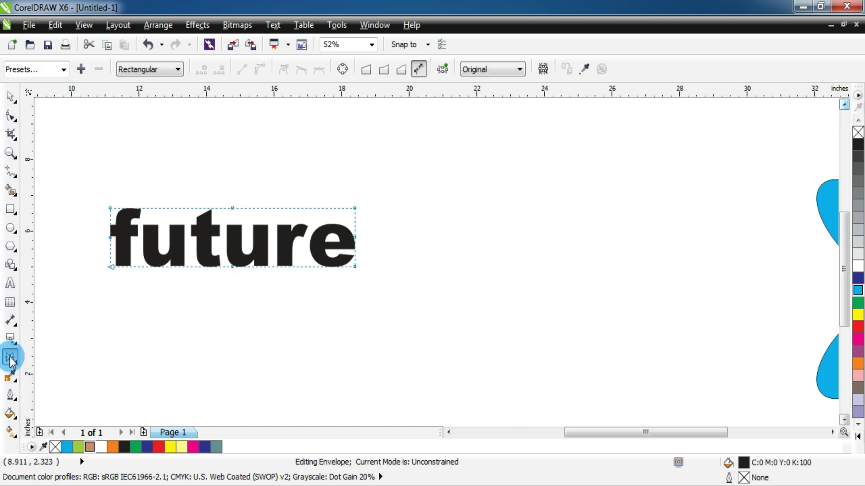
- Draw a closed four-node trapezoid with the pen tool to the right of 'future'
left_click(12, 177)
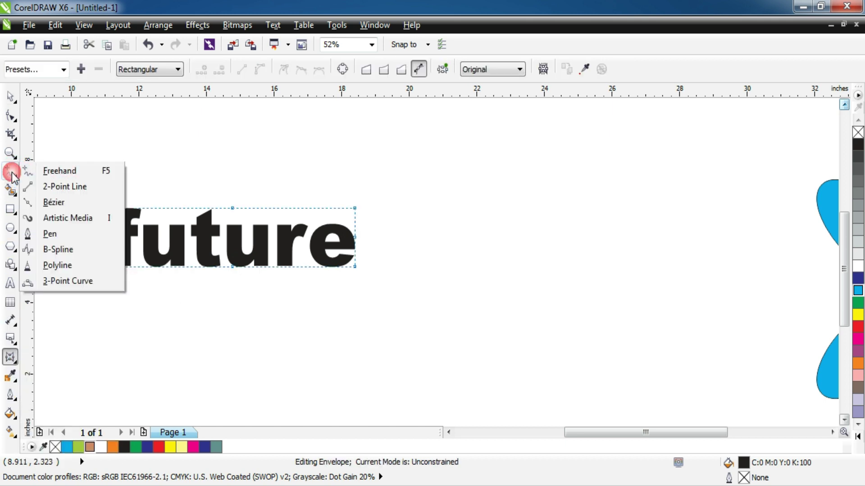
left_click(53, 231)
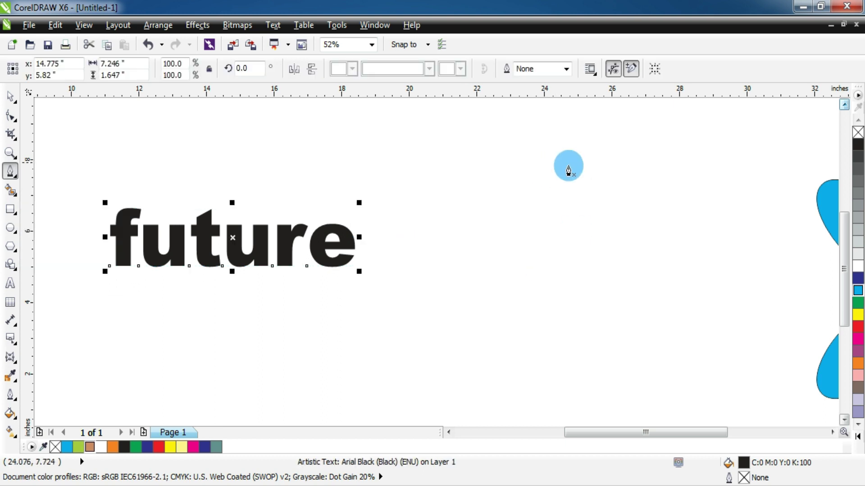
left_click(600, 154)
left_click(479, 273)
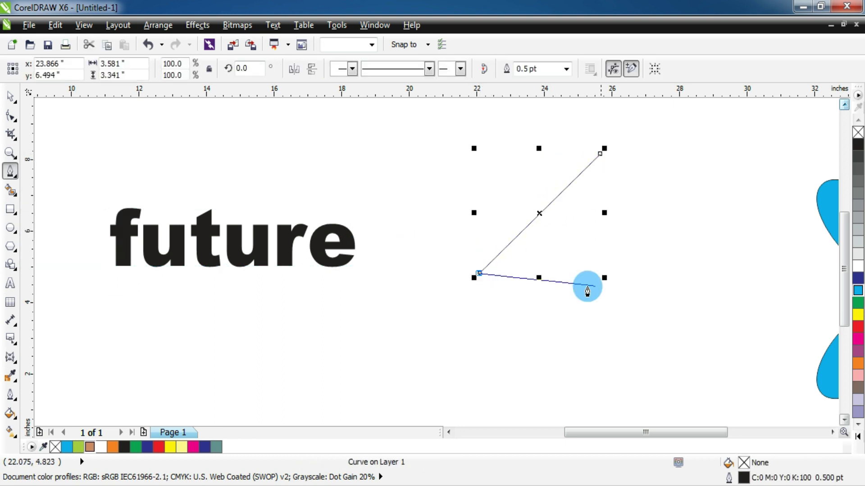
left_click(749, 273)
left_click(664, 164)
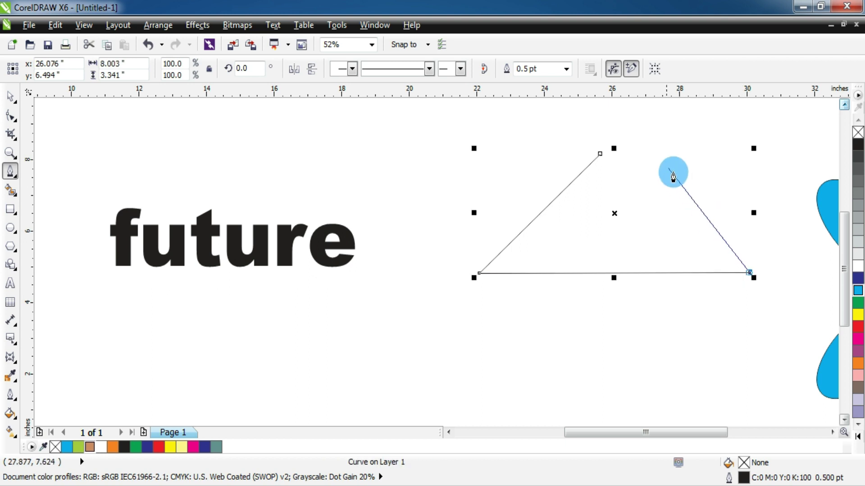
left_click(599, 156)
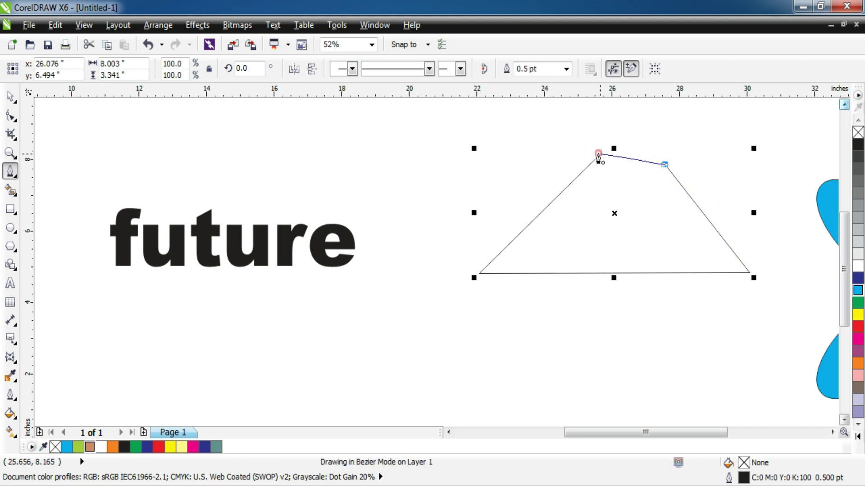
- Raise the trapezoid's top-right node and move the trapezoid closer to 'future'
left_click(16, 118)
left_click_drag(661, 165, 661, 149)
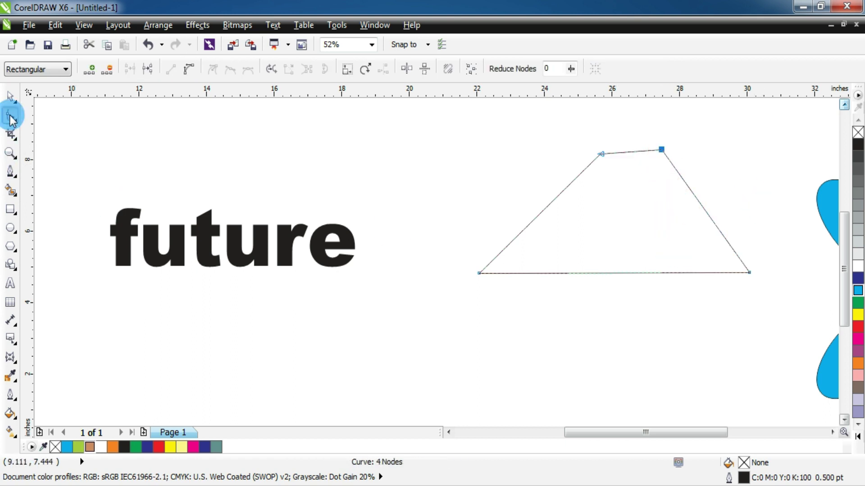
left_click(10, 96)
left_click(290, 253)
left_click_drag(308, 264, 309, 264)
left_click_drag(561, 260, 527, 260)
left_click(366, 265)
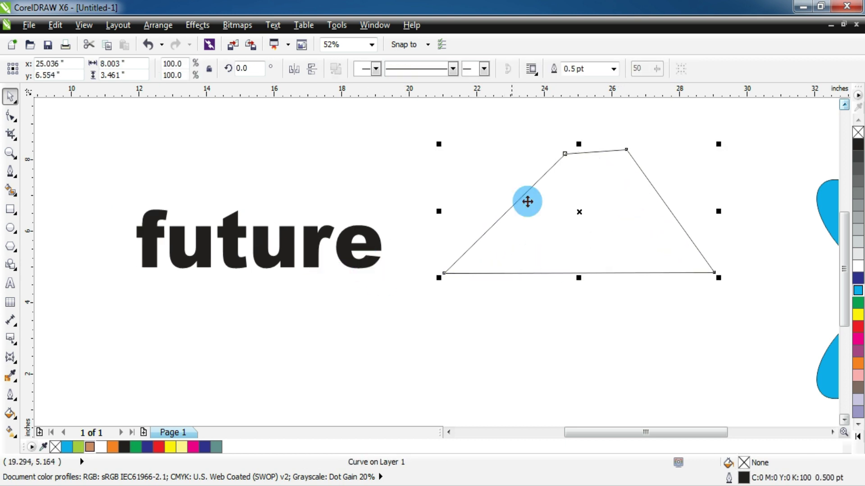
- Open the Envelope docker from the Effects menu and shift 'future' right toward the trapezoid
left_click(357, 261)
left_click(199, 25)
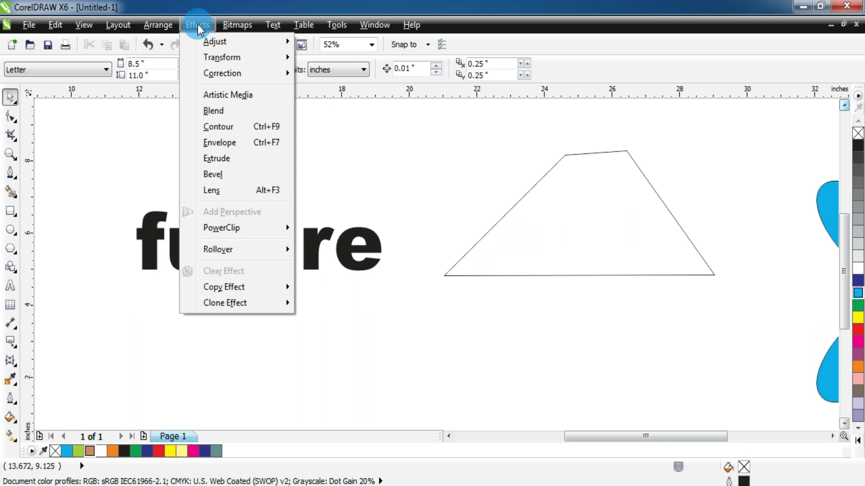
left_click(198, 24)
left_click(198, 24)
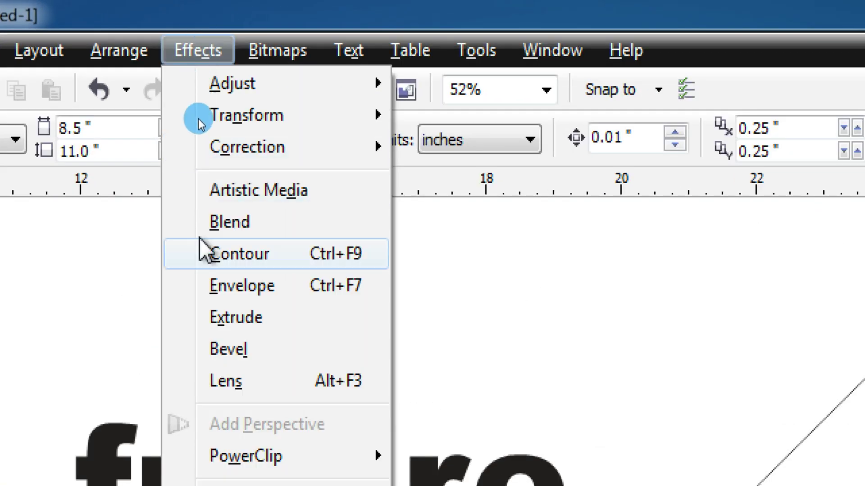
left_click(238, 288)
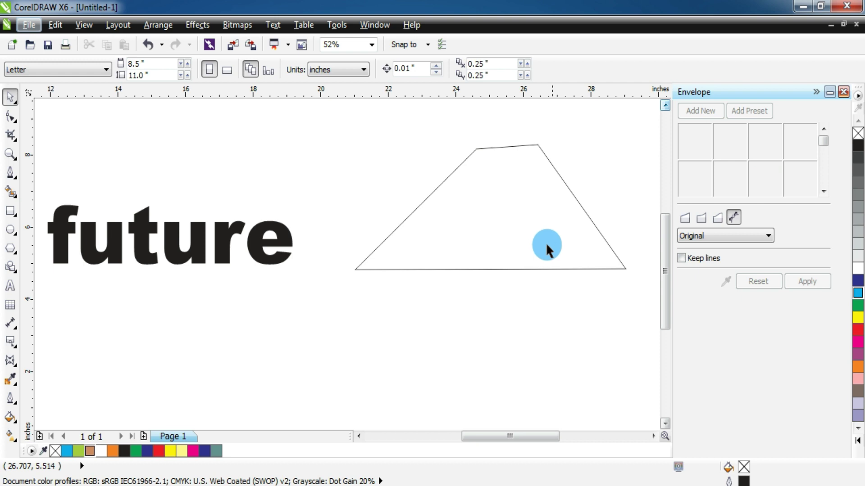
left_click_drag(268, 259, 307, 257)
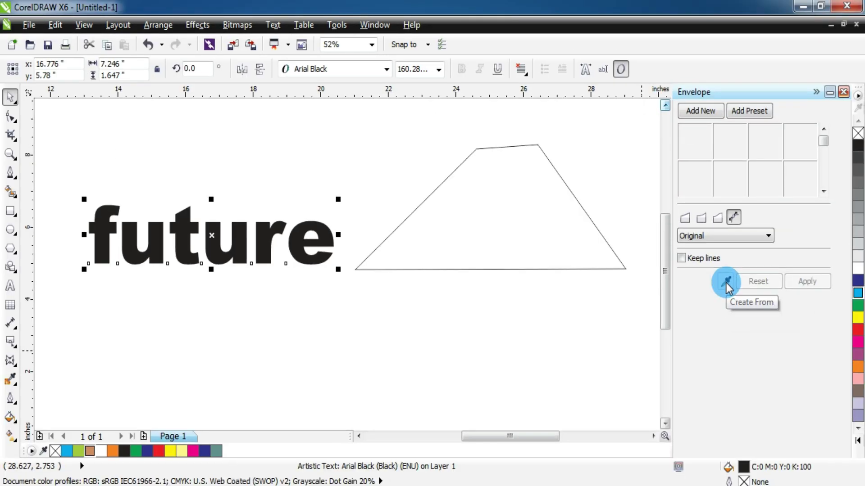
- Pick the trapezoid with the Envelope eyedropper and apply its shape to 'future'
left_click(727, 283)
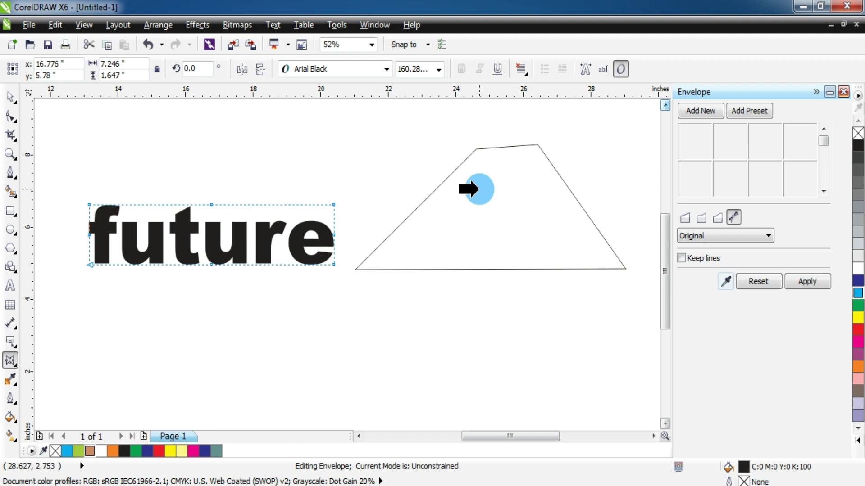
left_click(478, 190)
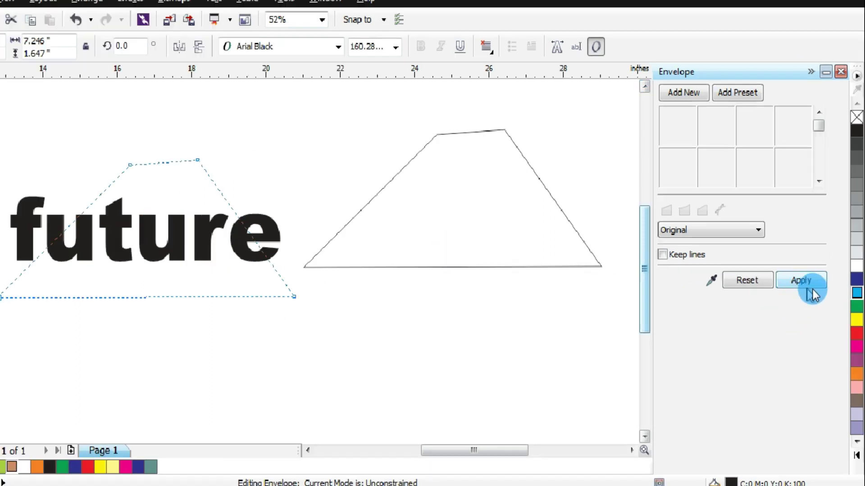
left_click(814, 283)
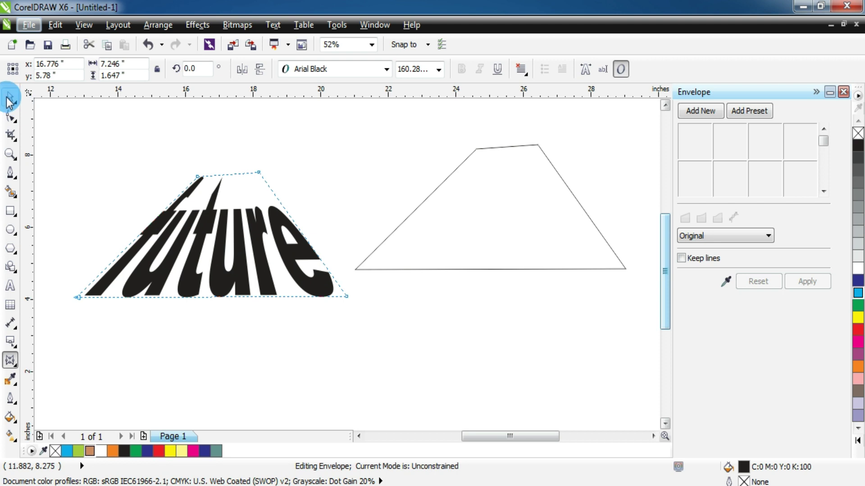
left_click(10, 96)
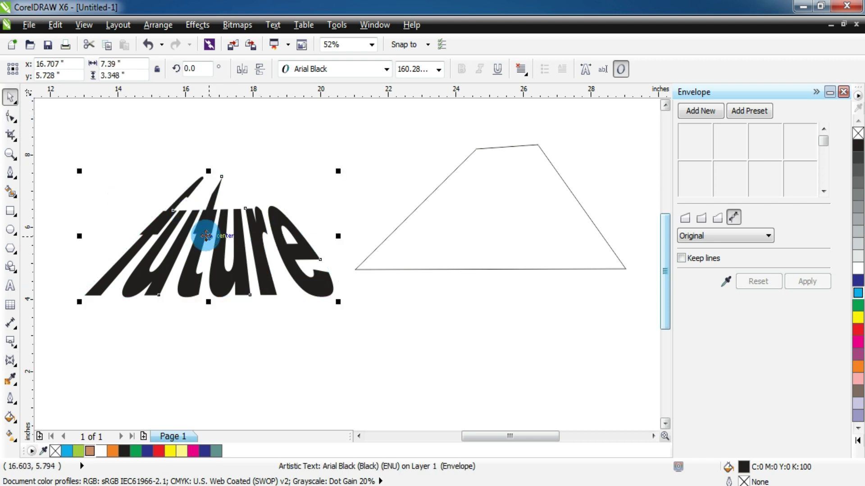
- Undo the trapezoid warp, start a new envelope, and move 'future' right toward the centre
key("ctrl+z")
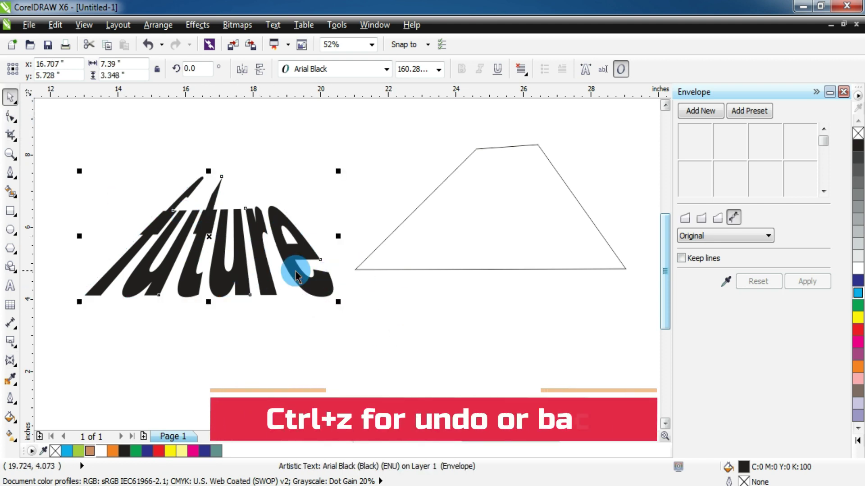
key("ctrl+z")
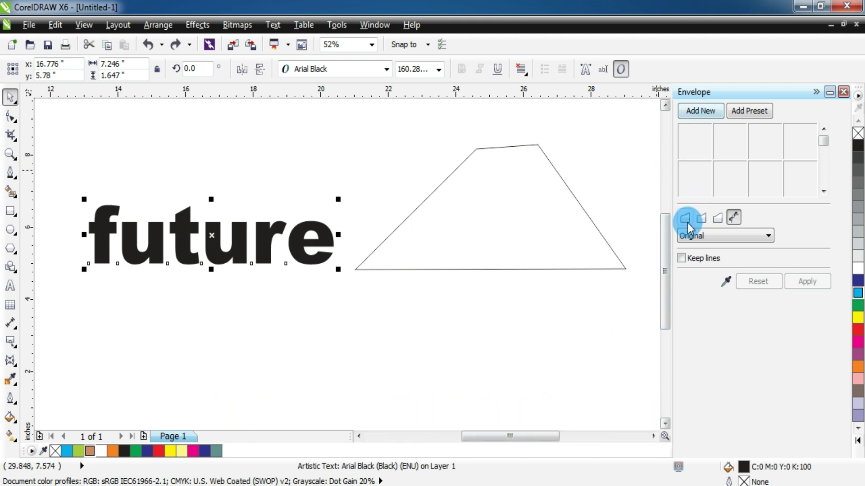
left_click(694, 111)
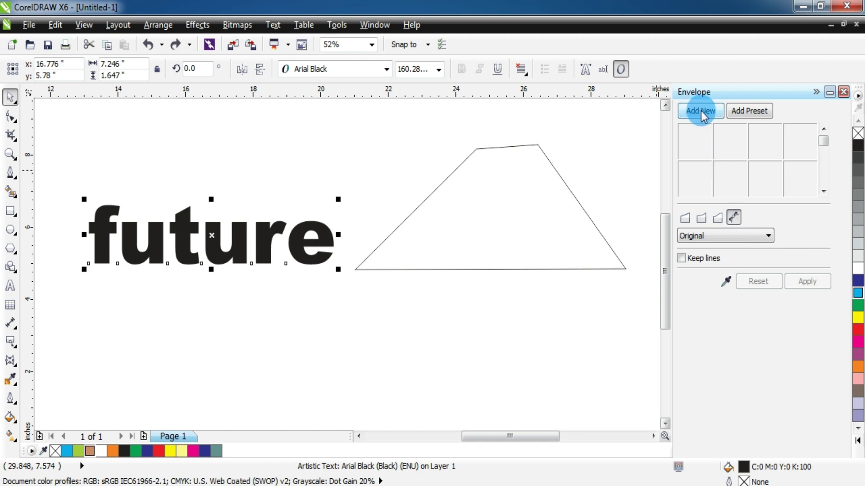
left_click(452, 239)
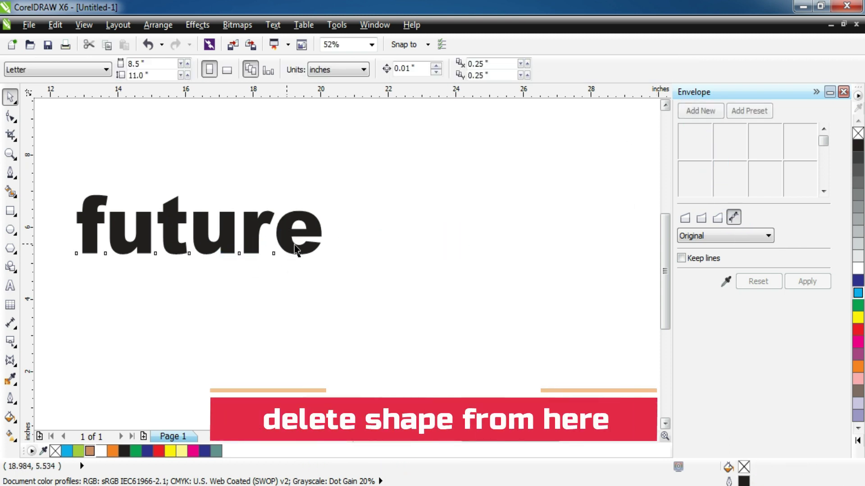
left_click_drag(296, 249, 418, 261)
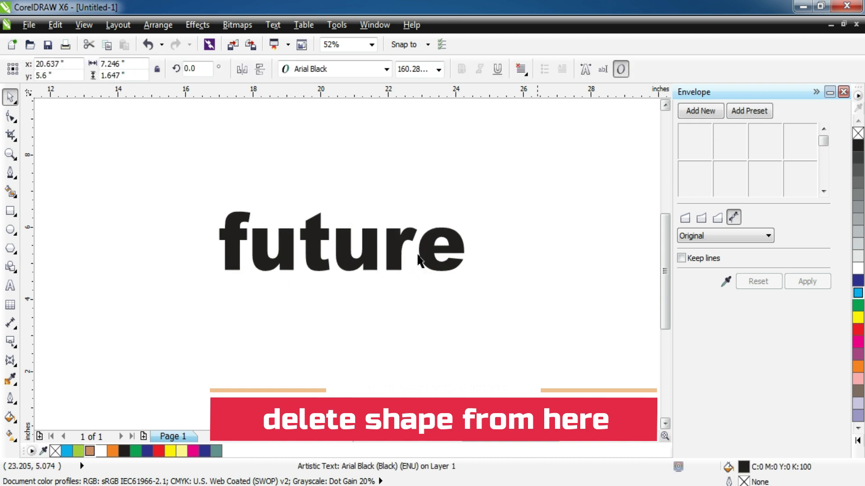
- Select 'future' and browse through the ready-made envelope presets
left_click(411, 236)
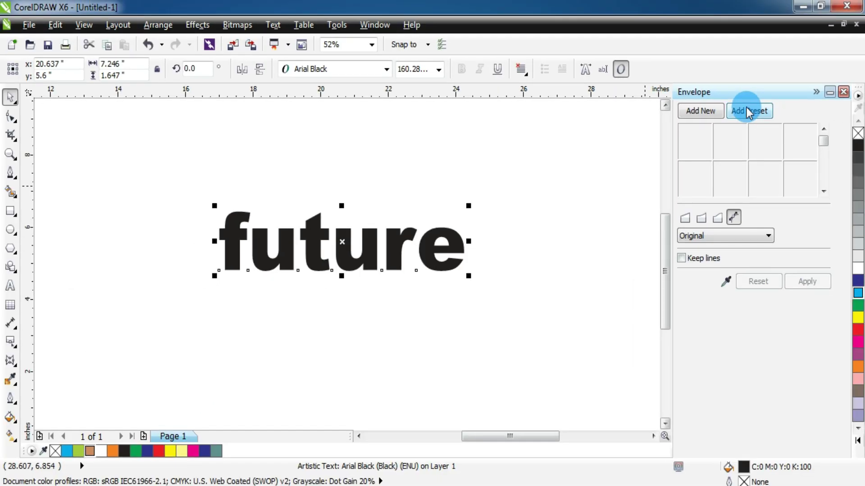
left_click(748, 111)
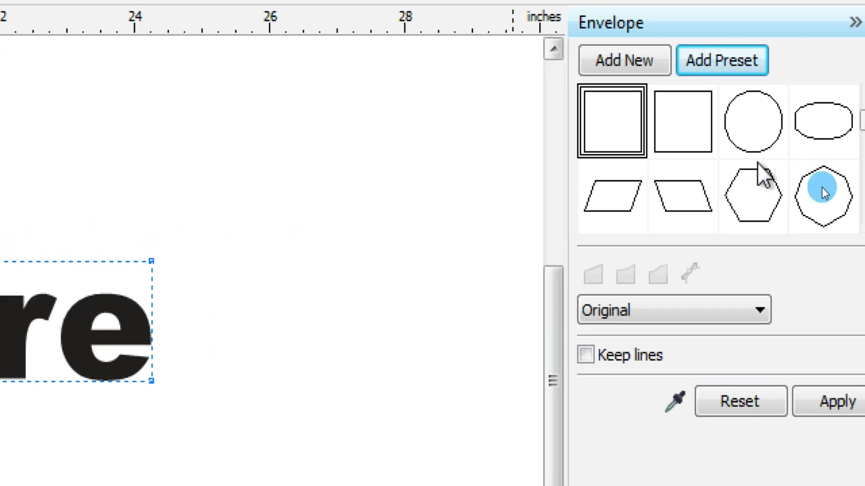
left_click(864, 221)
left_click(864, 220)
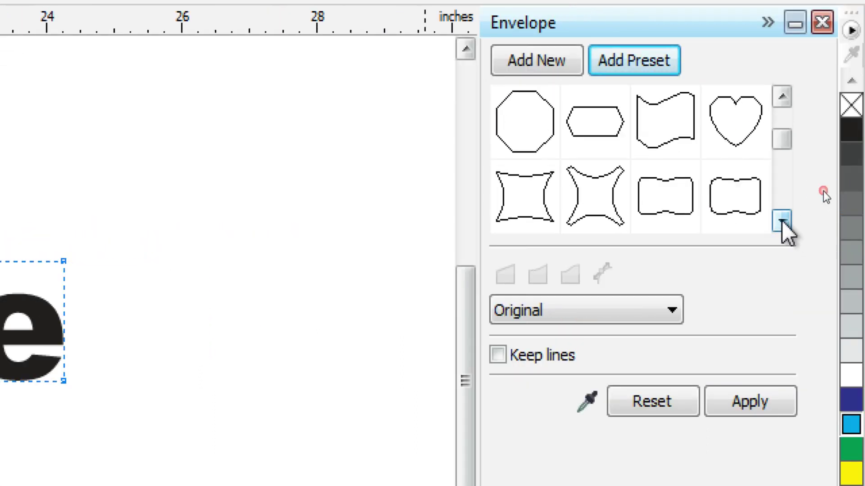
left_click(782, 220)
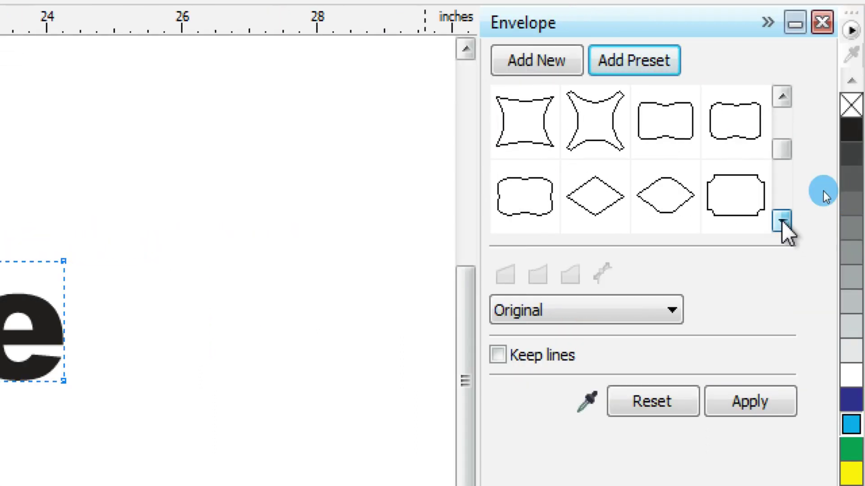
left_click(782, 220)
left_click(782, 220)
left_click(782, 221)
left_click(782, 220)
left_click(782, 220)
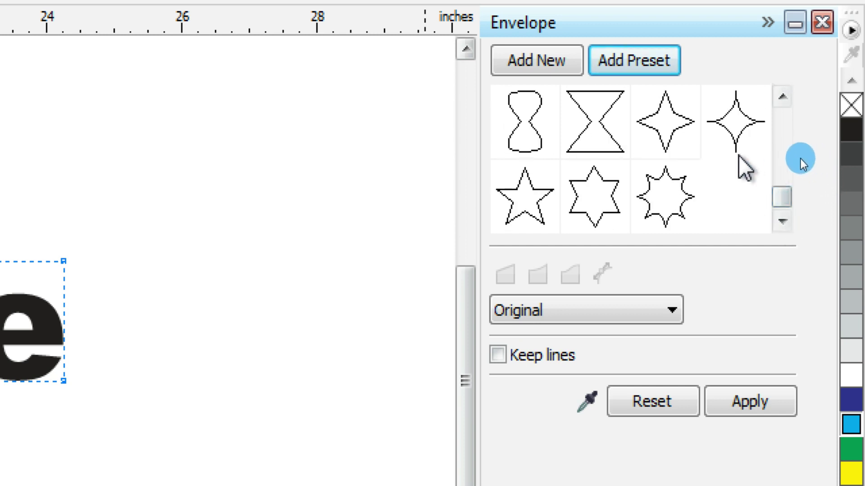
- Apply the frame-shaped envelope preset to 'future', then undo it
left_click(782, 96)
left_click(782, 97)
left_click(782, 96)
left_click(782, 97)
left_click(782, 96)
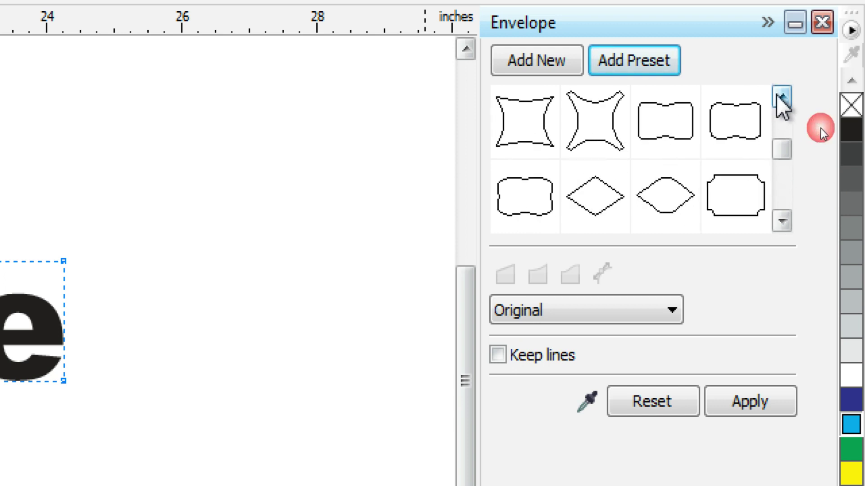
left_click(726, 188)
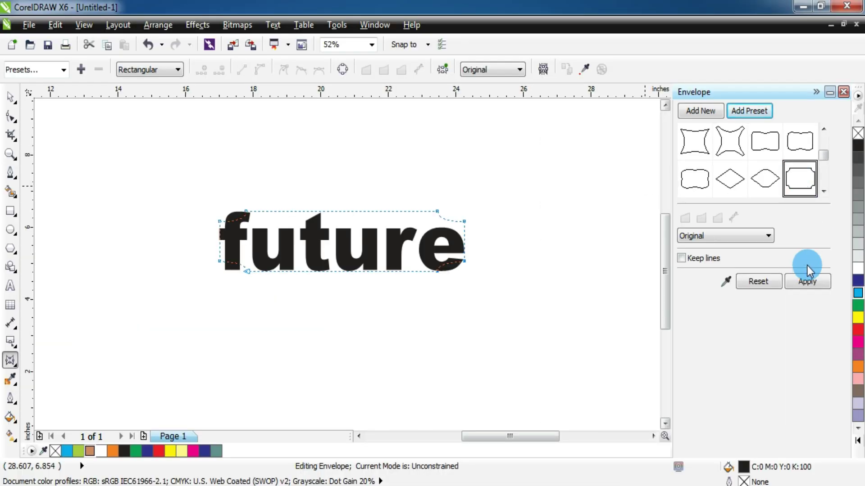
left_click(749, 399)
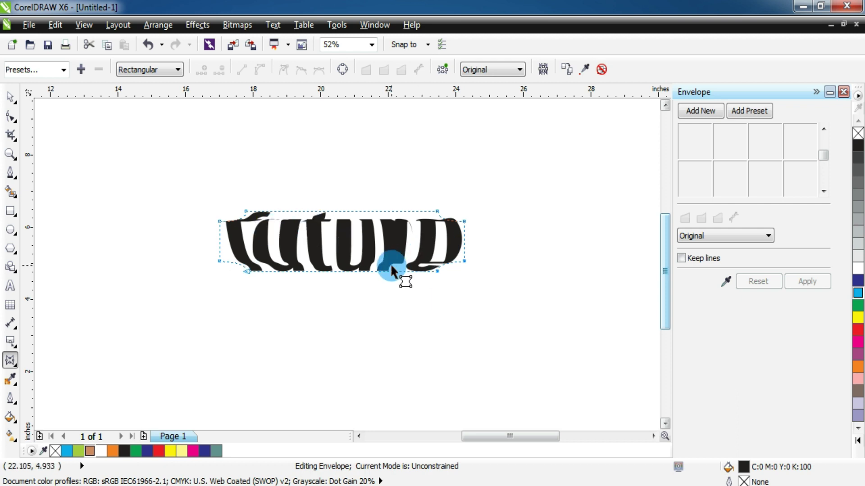
key("ctrl+z")
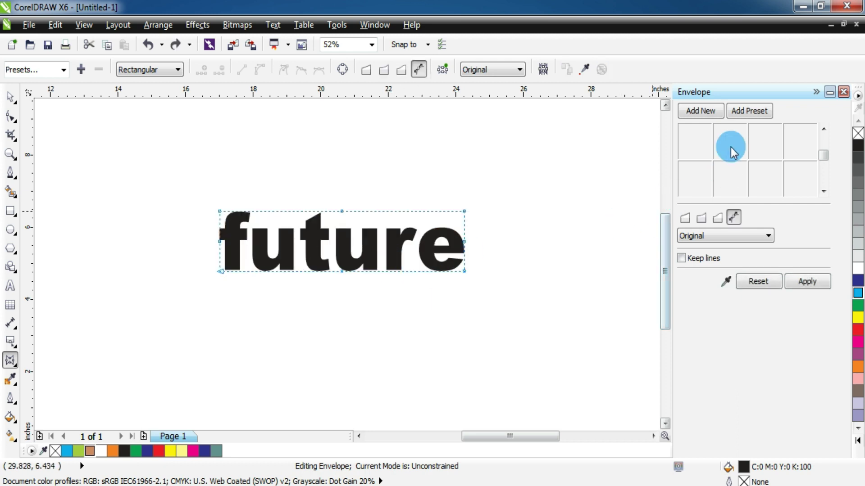
- Apply the diamond envelope preset to 'future' and drag its nodes to reshape it
left_click(751, 114)
left_click(733, 180)
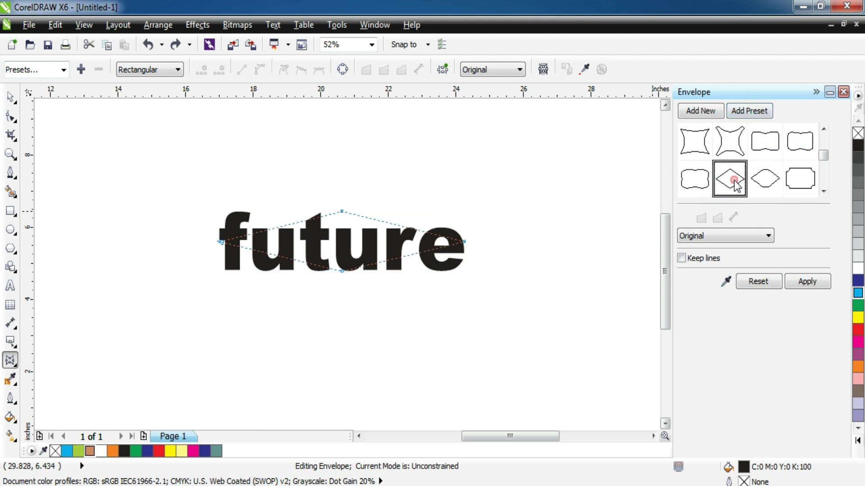
left_click(806, 281)
left_click_drag(343, 271, 341, 318)
left_click_drag(345, 222, 348, 170)
left_click_drag(346, 322, 473, 324)
left_click_drag(469, 247, 466, 215)
left_click_drag(220, 247, 290, 323)
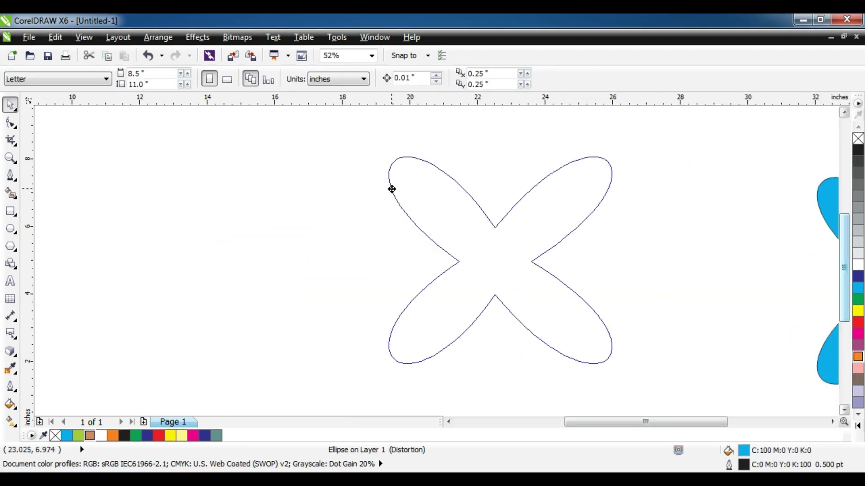
- Move the blue four-petal X shape left and shrink it to about 54%
left_click_drag(392, 189, 311, 188)
left_click_drag(533, 150, 440, 209)
left_click_drag(378, 299, 357, 263)
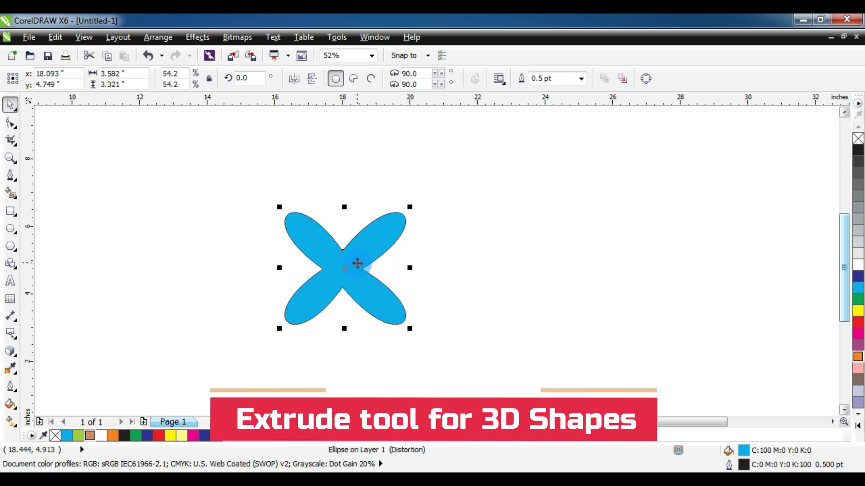
- Extrude the blue X with an Extrude tool preset, depth 8, shaded blue to black
left_click(12, 354)
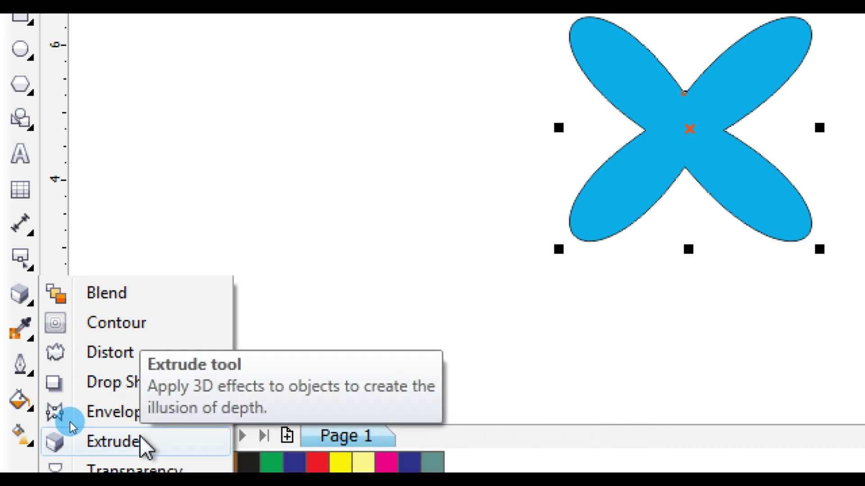
left_click(141, 441)
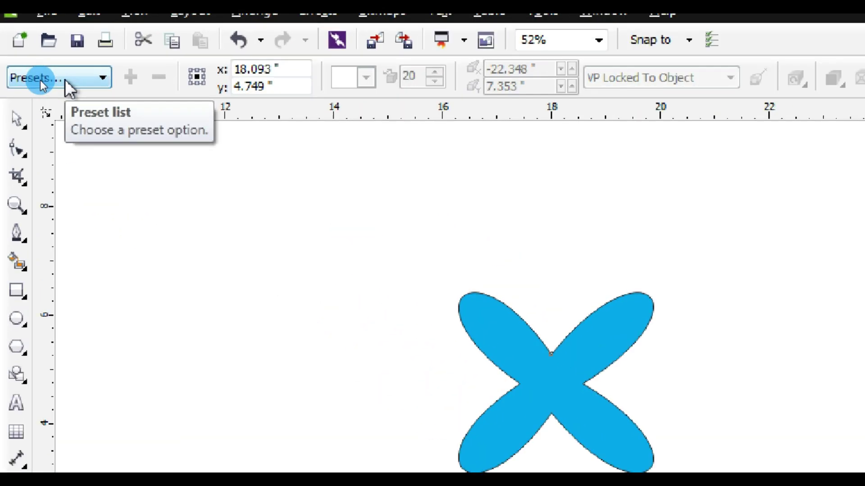
left_click(36, 80)
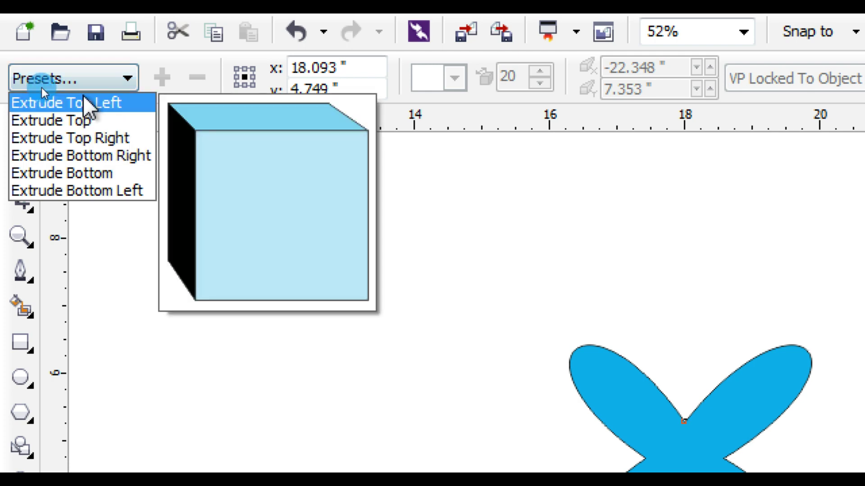
left_click(86, 103)
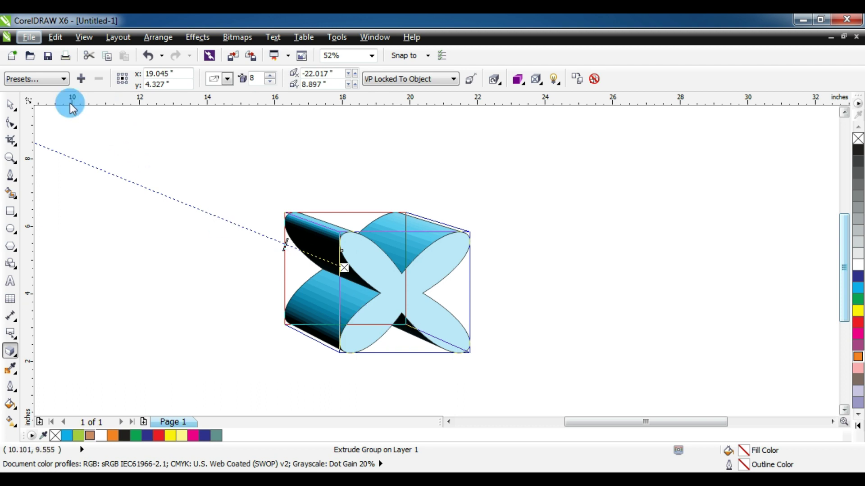
- Try several extrusion presets on the blue X: upward, downward and bottom left
left_click(50, 81)
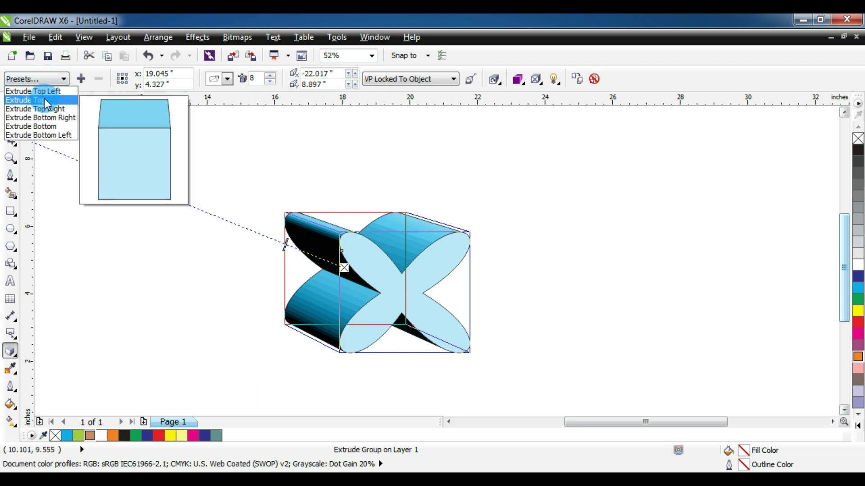
left_click(48, 101)
left_click(51, 79)
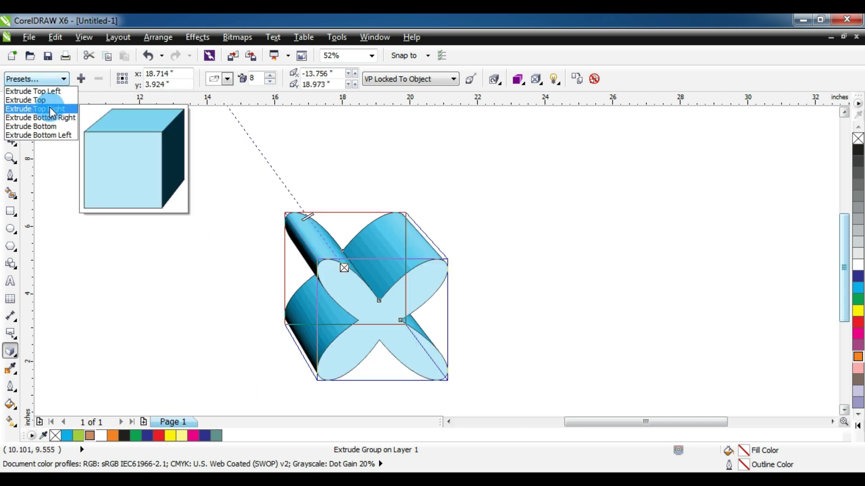
left_click(51, 111)
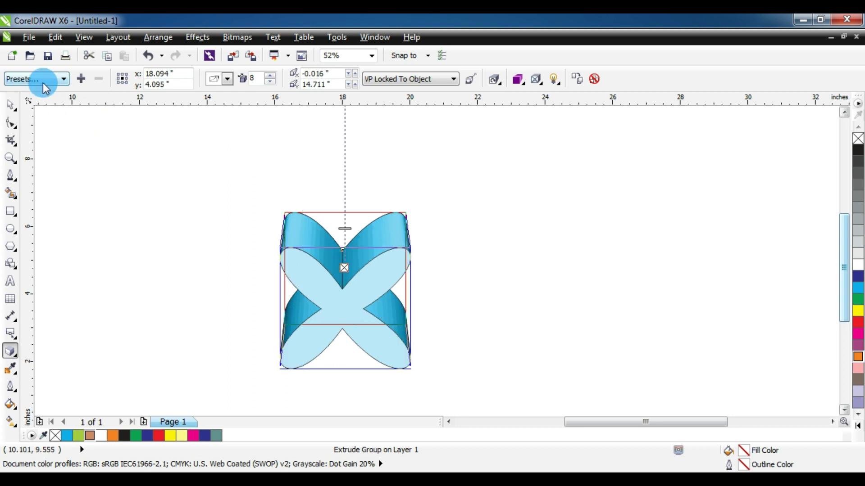
left_click(45, 89)
left_click(44, 93)
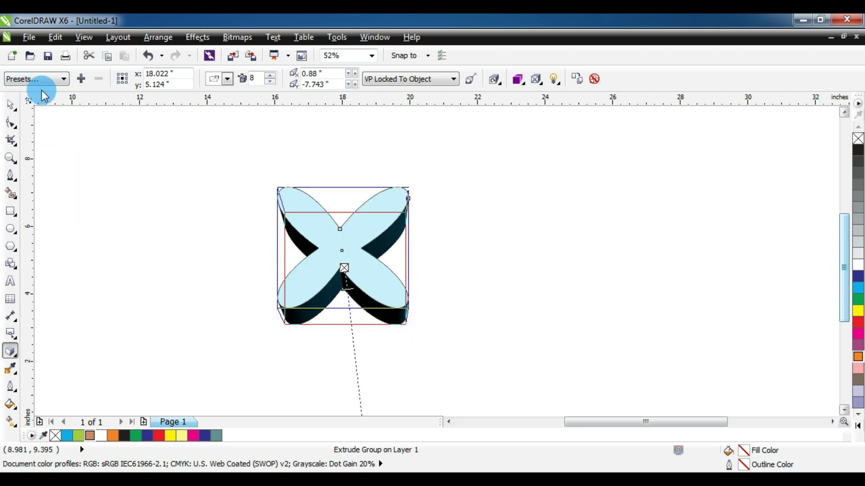
left_click(44, 92)
left_click(51, 135)
left_click(43, 93)
left_click(51, 135)
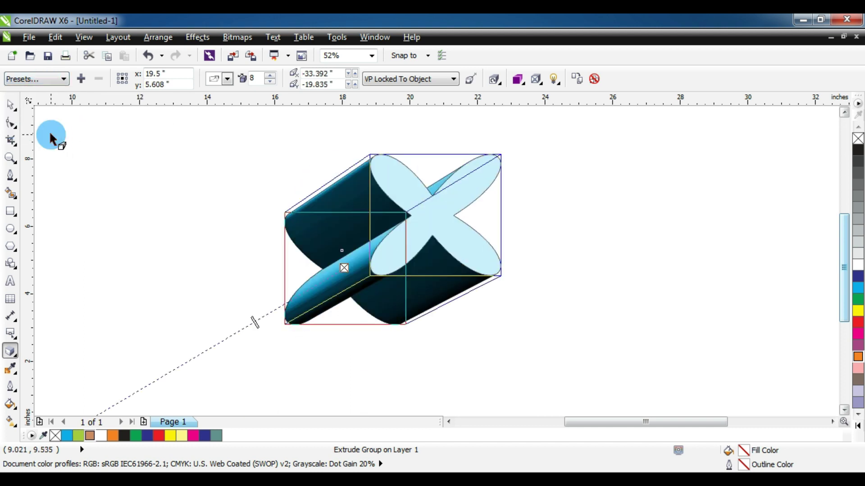
- Apply the Extrude Top Left preset, putting the vanishing point at -22.017, 8.897 inches
left_click(45, 82)
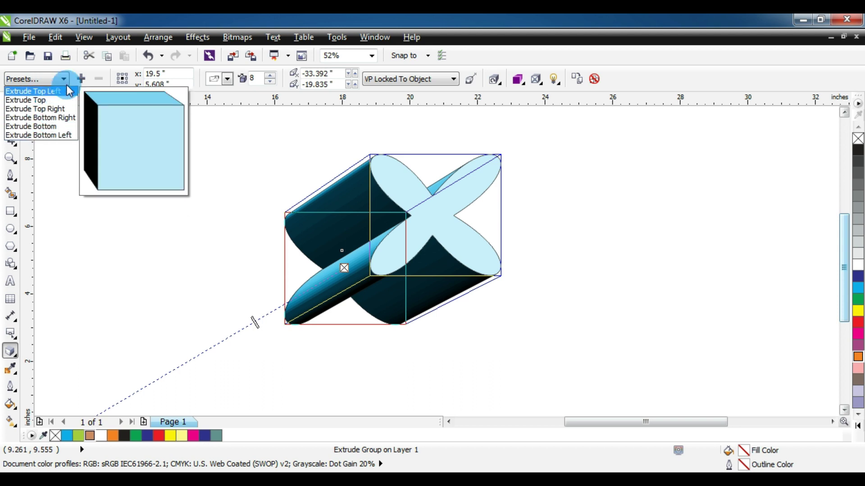
left_click(116, 77)
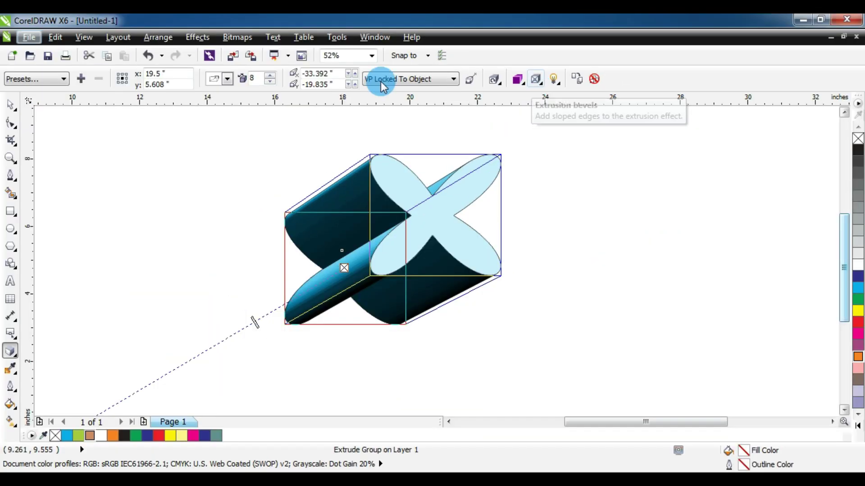
left_click(59, 80)
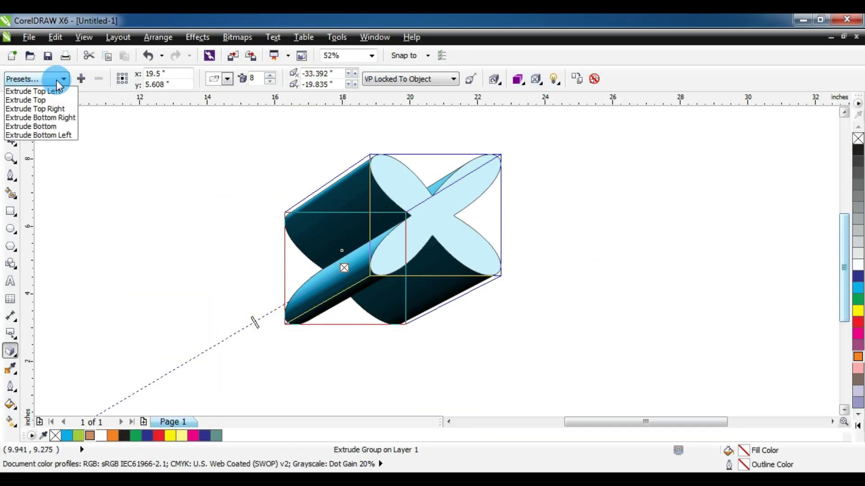
left_click(56, 91)
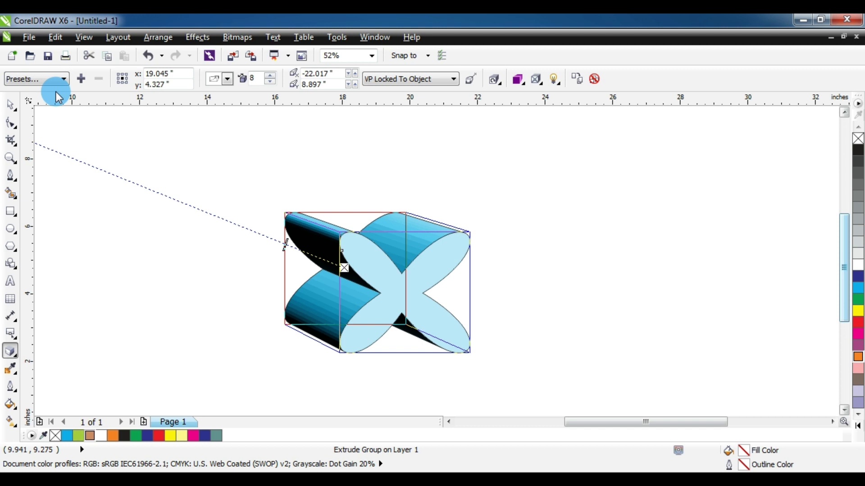
left_click(57, 80)
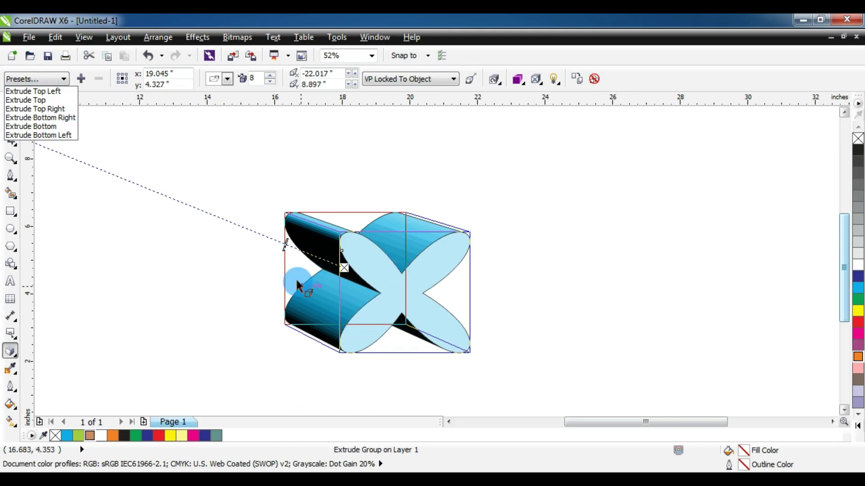
left_click(191, 160)
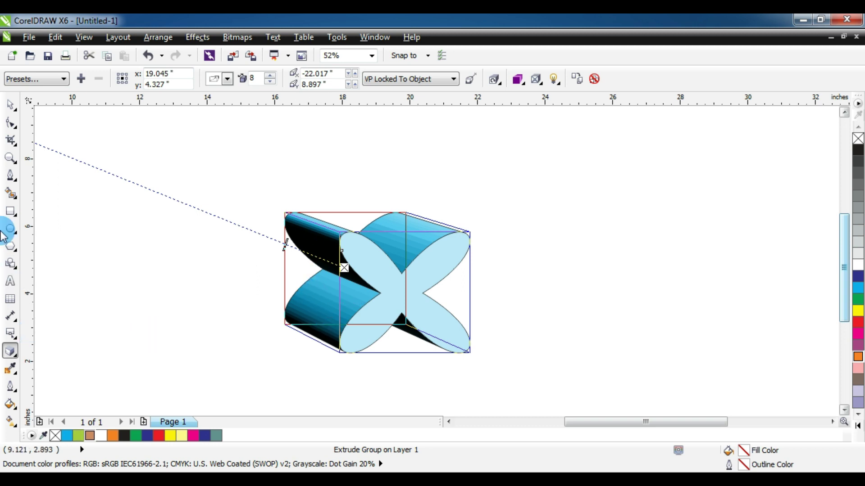
- Zoom out and reduce the blue X's extrusion depth to 3, making a shallow thick 3D X
left_click(15, 158)
right_click(261, 237)
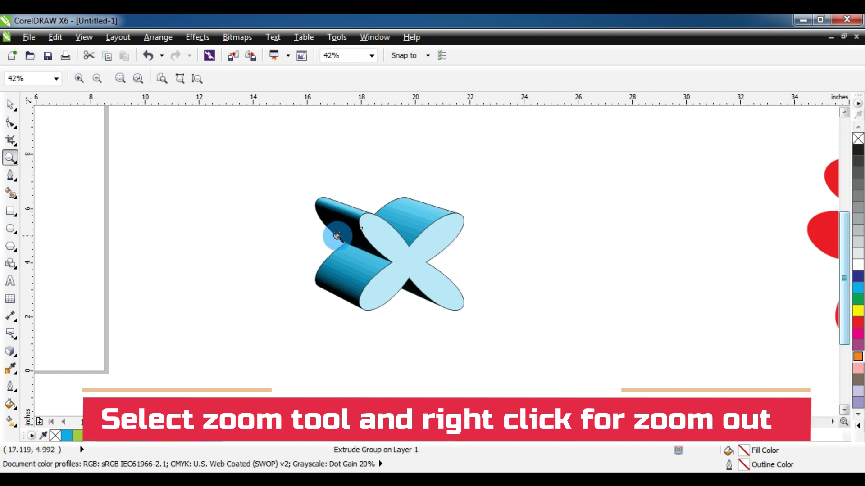
key("space")
left_click(386, 247)
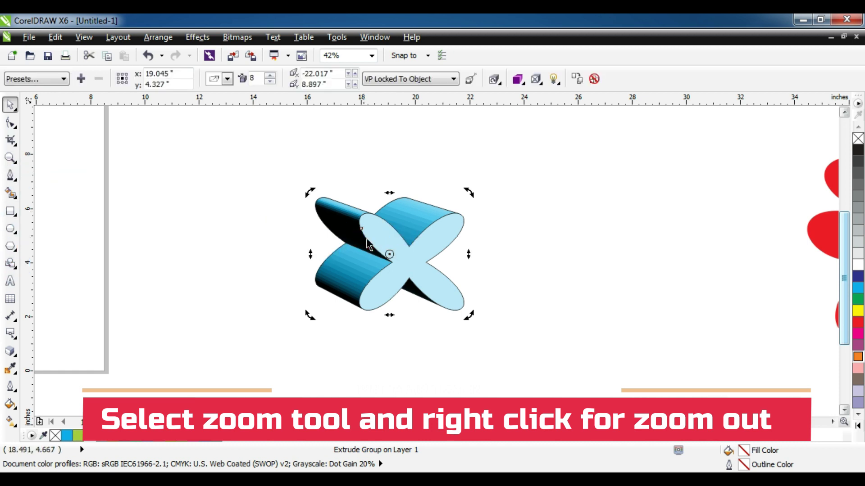
left_click(11, 351)
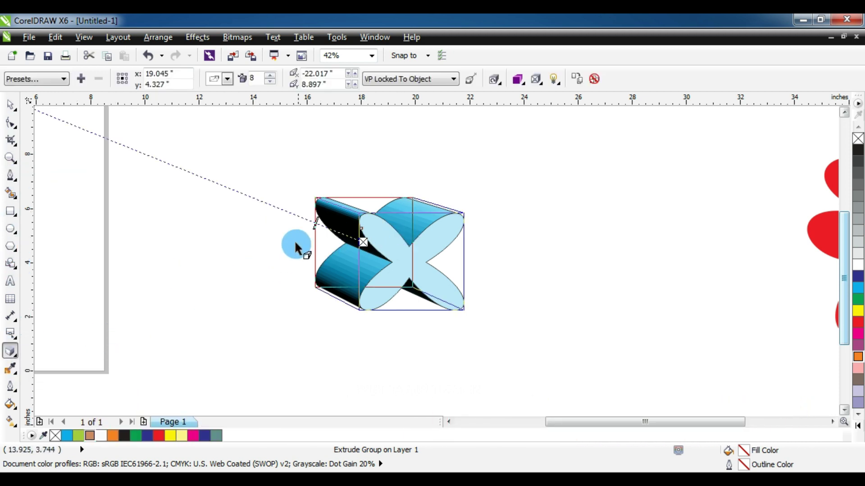
left_click_drag(314, 223, 332, 225)
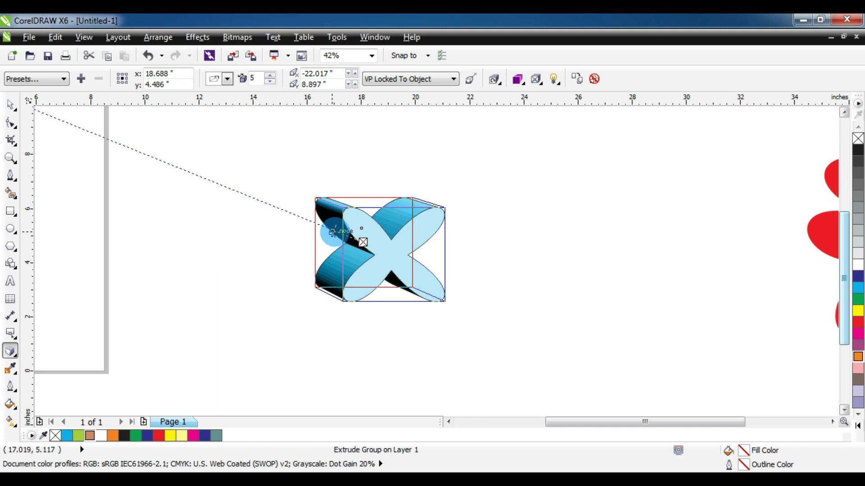
left_click_drag(332, 232, 403, 286)
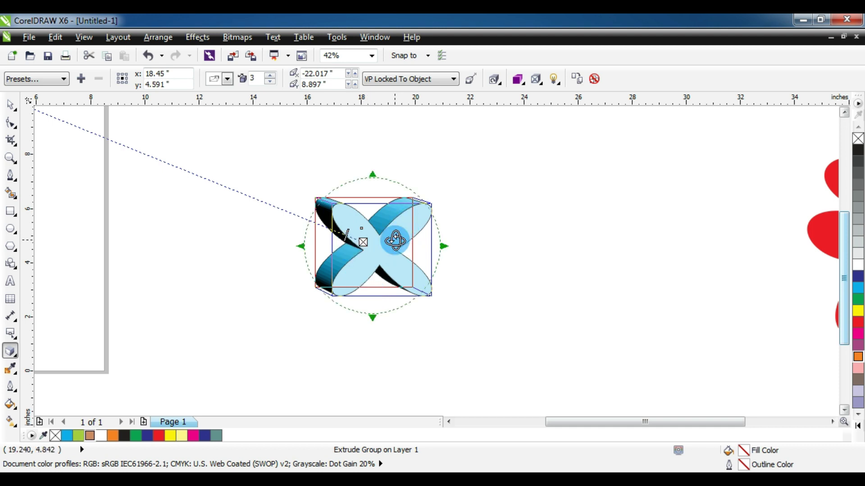
- Rotate the extruded blue X in 3D so its lighter cyan face tilts to a new angle
left_click(395, 241)
left_click(395, 242)
left_click_drag(401, 242, 440, 294)
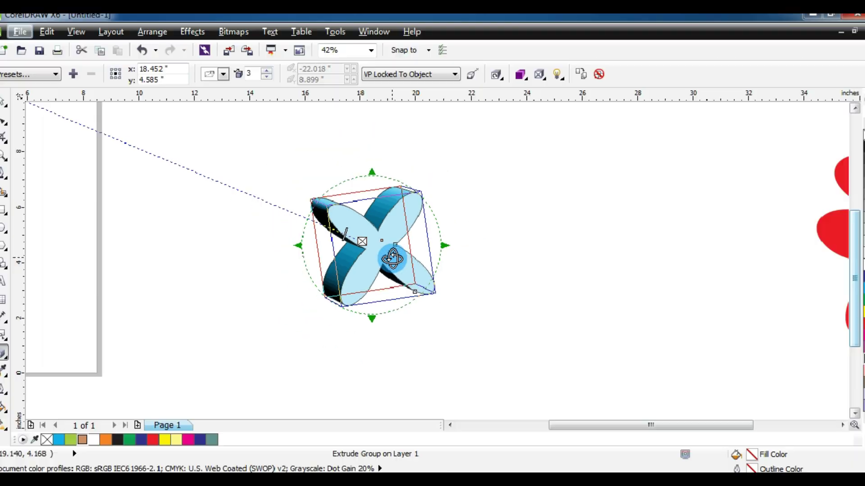
mouse_move(393, 258)
left_mouse_down()
mouse_move(378, 247)
mouse_move(356, 249)
mouse_move(366, 247)
mouse_move(354, 239)
mouse_move(356, 264)
mouse_move(404, 218)
mouse_move(384, 230)
mouse_move(433, 213)
mouse_move(380, 247)
mouse_move(367, 239)
mouse_move(354, 249)
mouse_move(355, 239)
mouse_move(370, 276)
mouse_move(359, 251)
mouse_move(425, 226)
mouse_move(371, 251)
mouse_move(458, 239)
mouse_move(442, 220)
mouse_move(400, 231)
mouse_move(409, 257)
left_mouse_up()
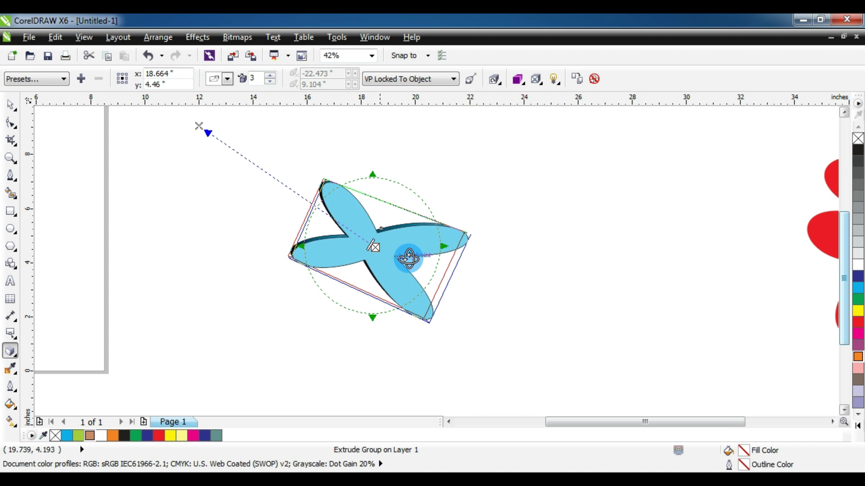
left_click(11, 107)
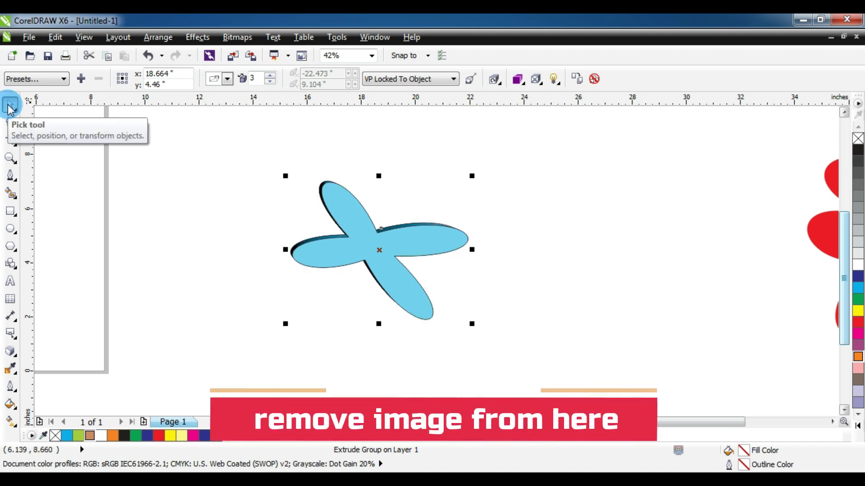
- Delete the X and place the red flower on the page, scaled to 79.7%
key("Delete")
left_click_drag(831, 239, 336, 259)
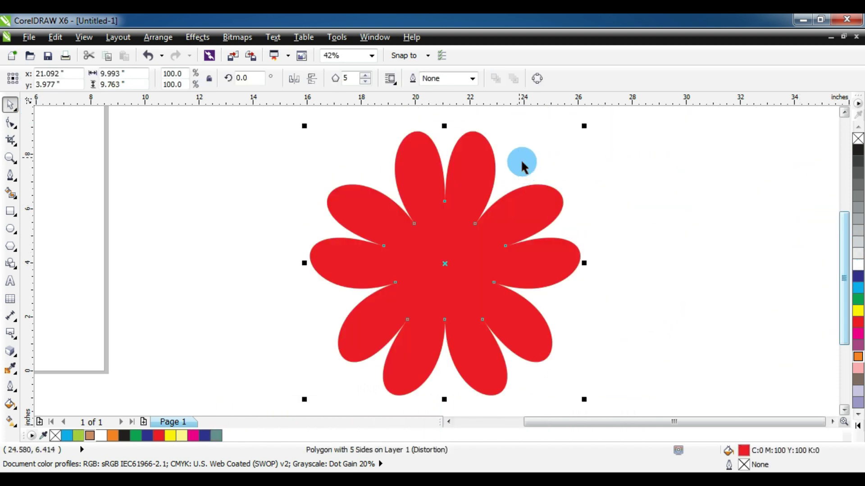
left_click_drag(582, 127, 527, 176)
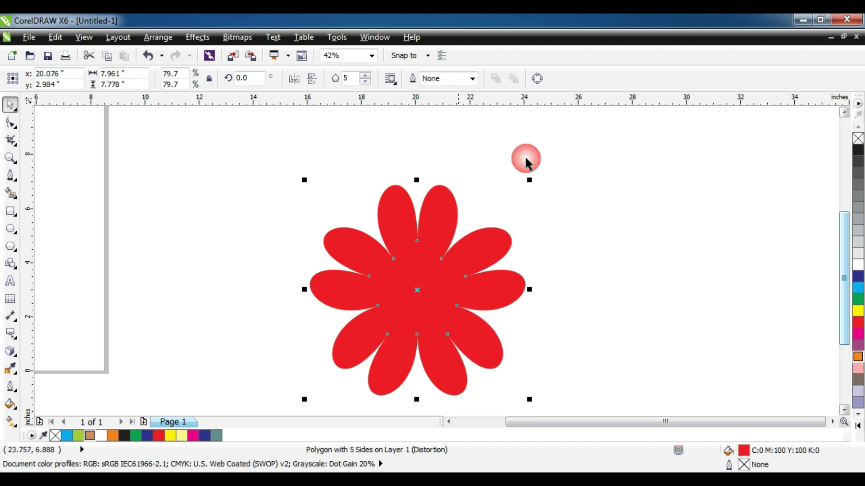
left_click_drag(425, 283, 394, 264)
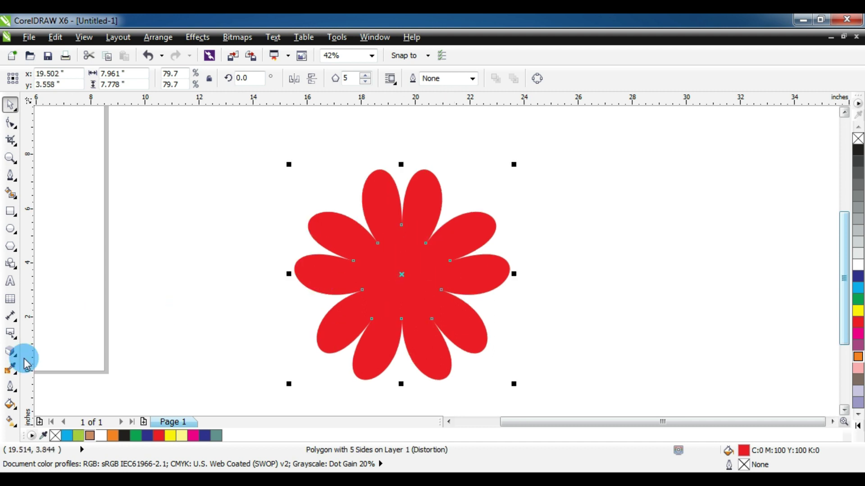
- Extrude the flower using the Extrude Top Left preset
left_click(10, 351)
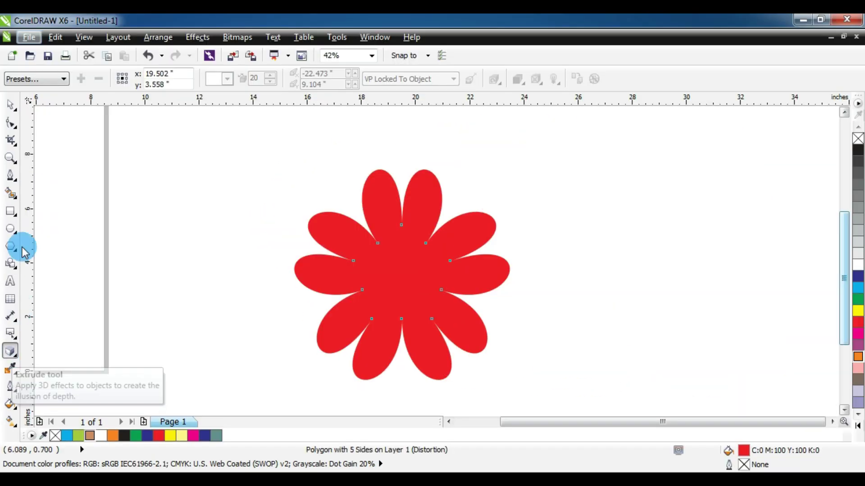
left_click(45, 80)
left_click(37, 91)
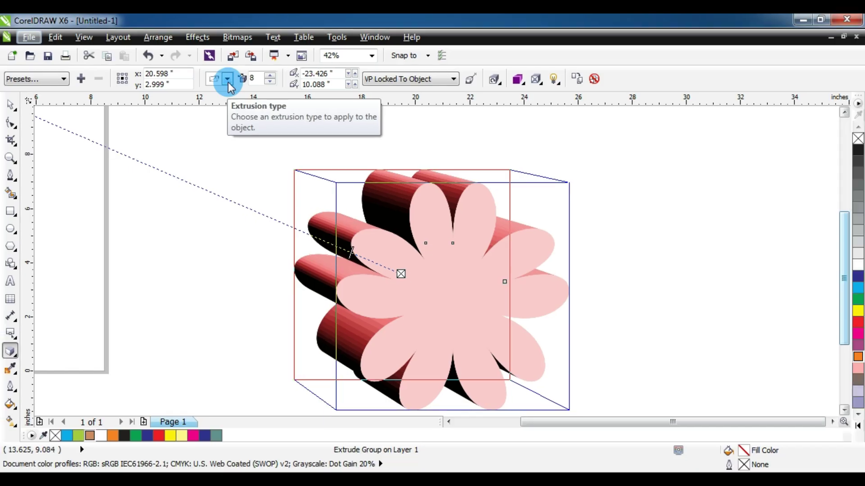
- Try several extrusion types, ending with the extrusion extending back to the left
left_click(227, 79)
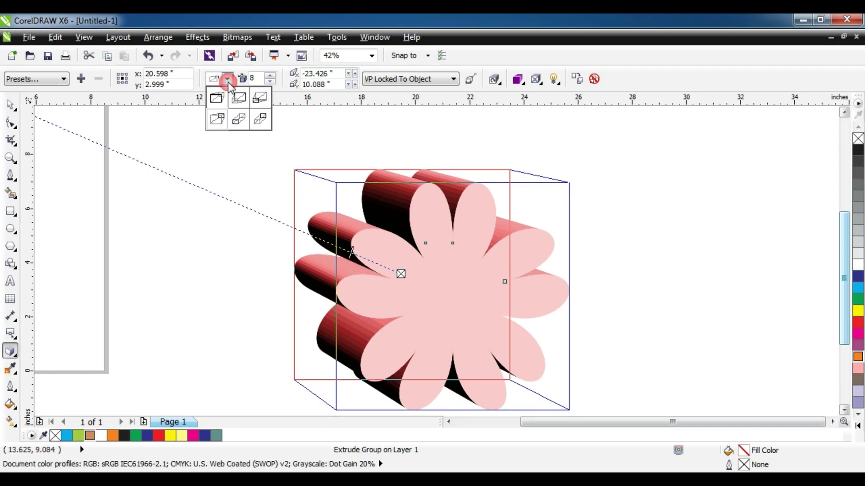
left_click(234, 100)
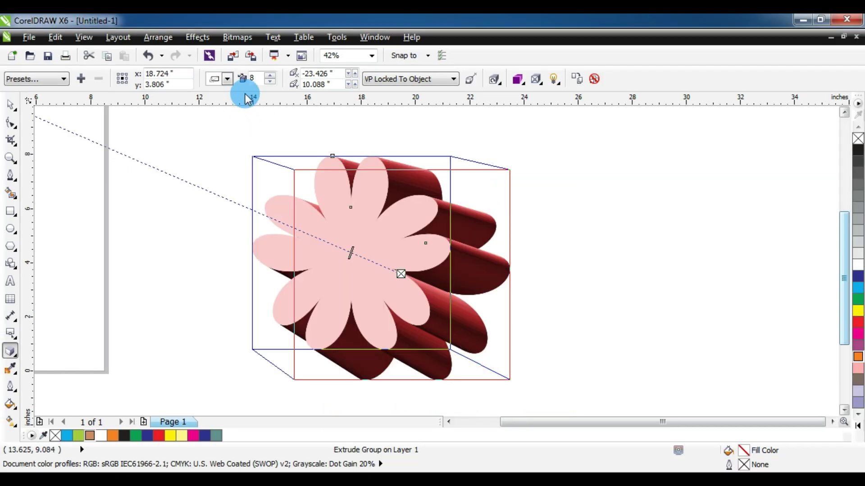
left_click(228, 80)
left_click(217, 97)
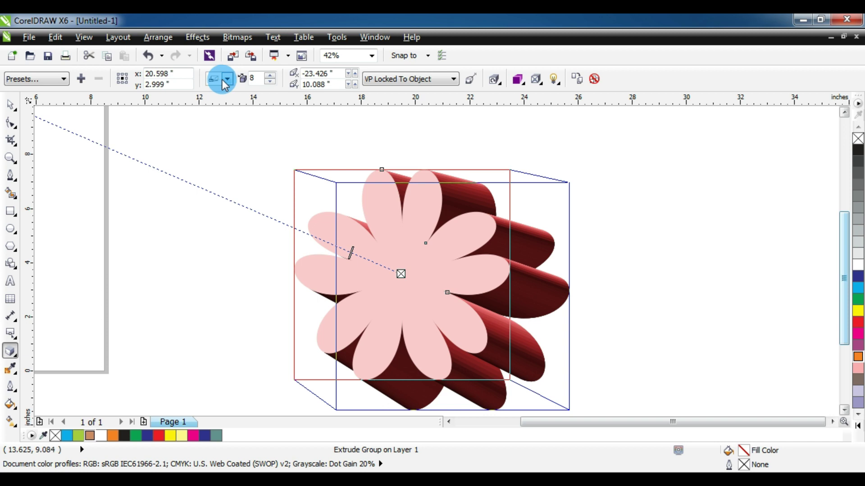
left_click(226, 80)
left_click(218, 118)
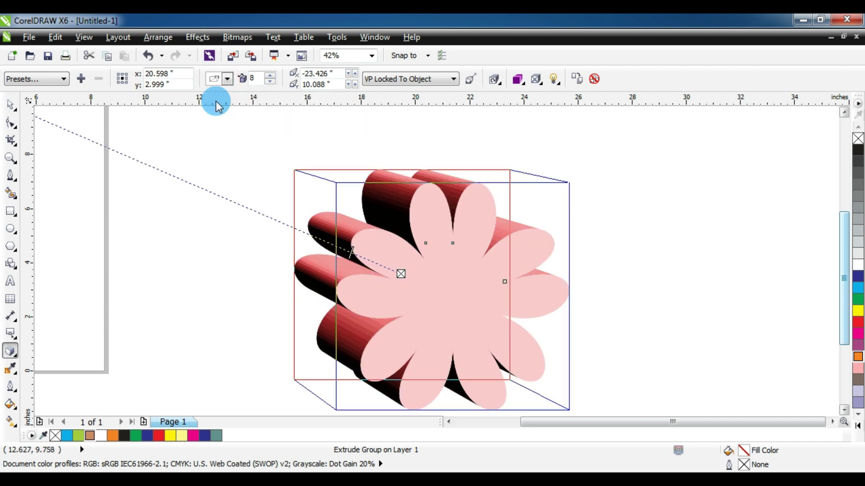
- Apply the last extrusion type, stretching the depth far back, and zoom out to see it
left_click(227, 80)
left_click(264, 124)
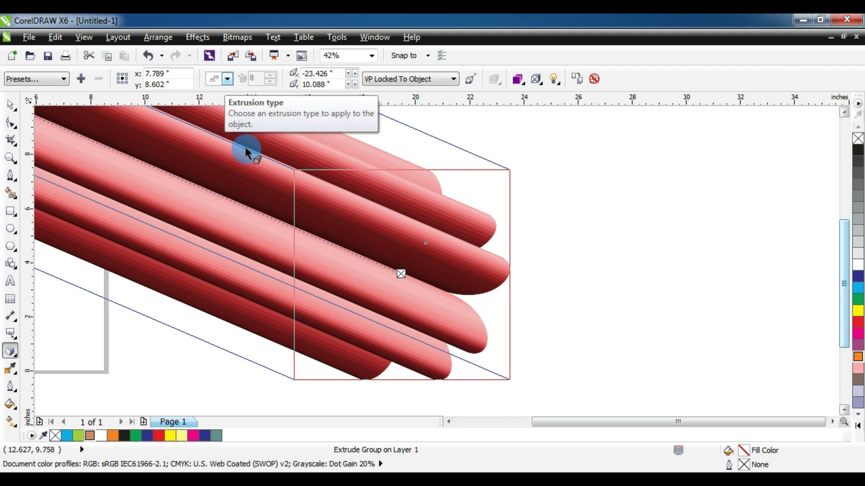
left_click(10, 158)
left_click(330, 240, "shift")
left_click(330, 240, "shift")
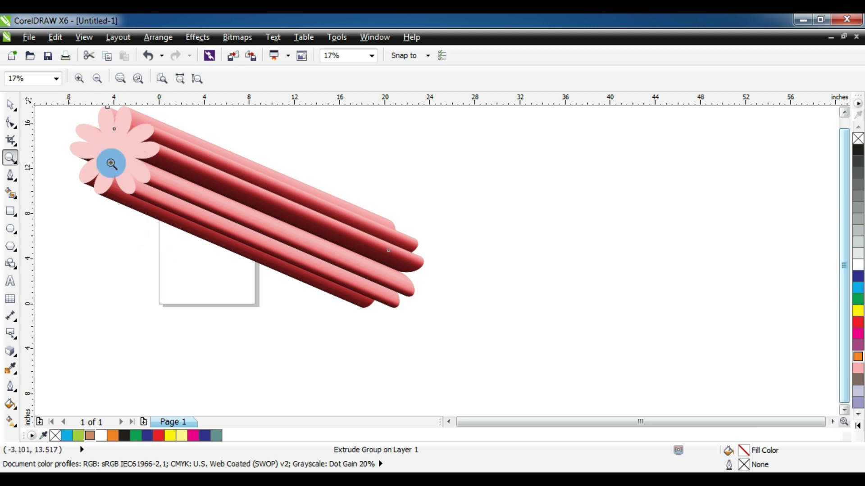
- Switch to a short back-right extrusion type and zoom in around the flower
left_click(11, 354)
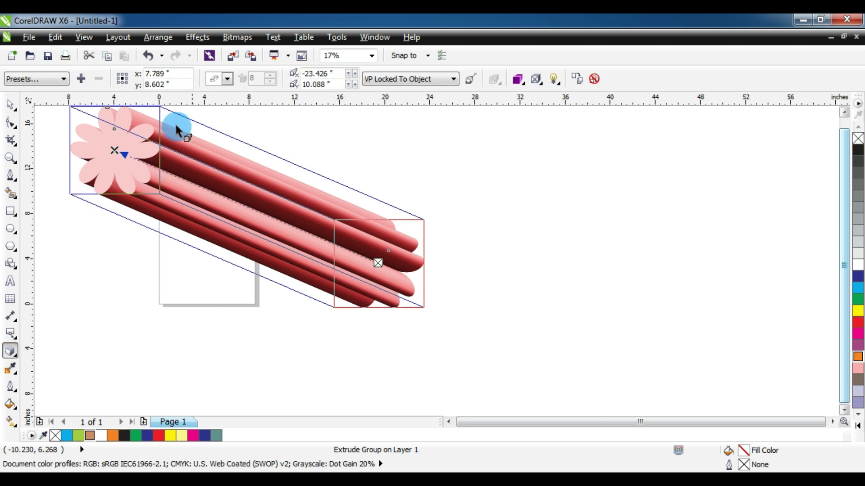
left_click(227, 80)
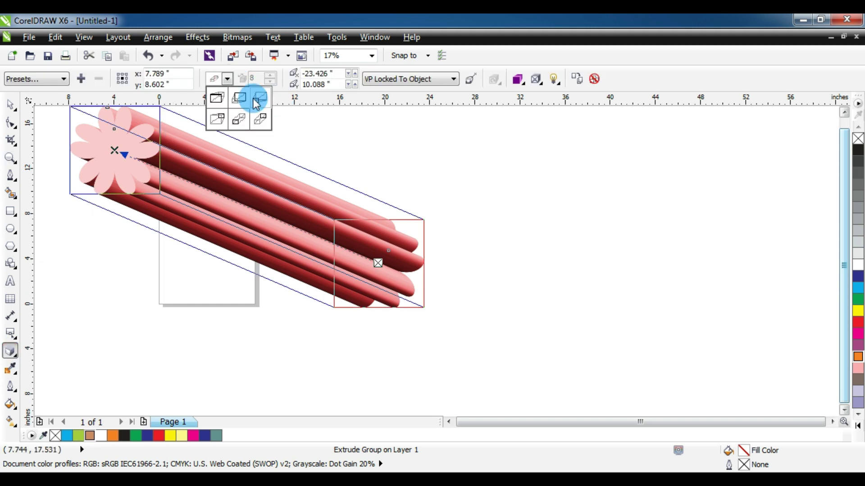
left_click(259, 100)
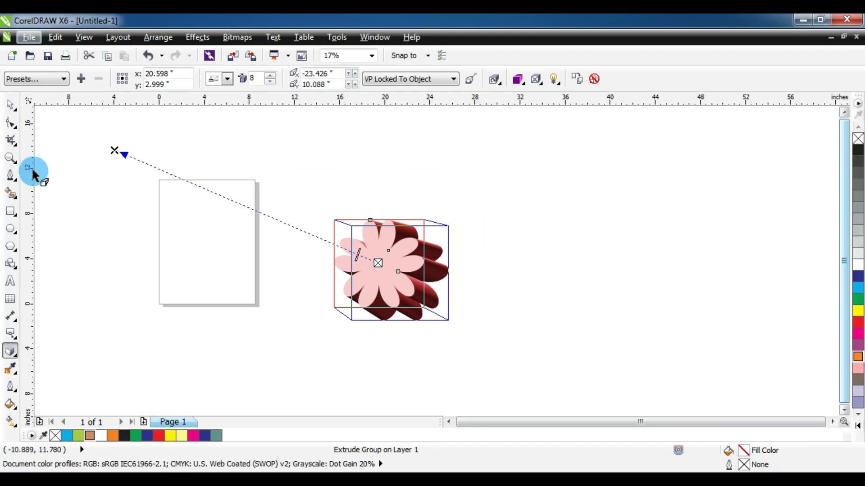
left_click(10, 158)
left_click_drag(336, 218, 453, 323)
left_click(11, 105)
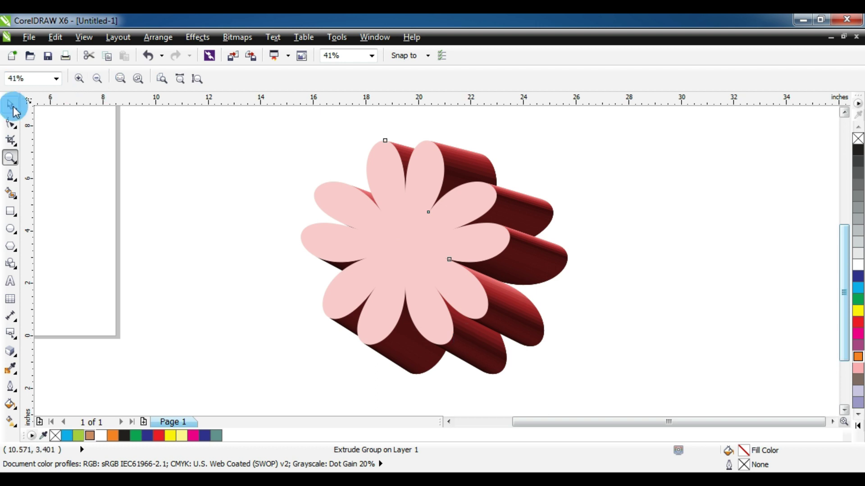
left_click(9, 352)
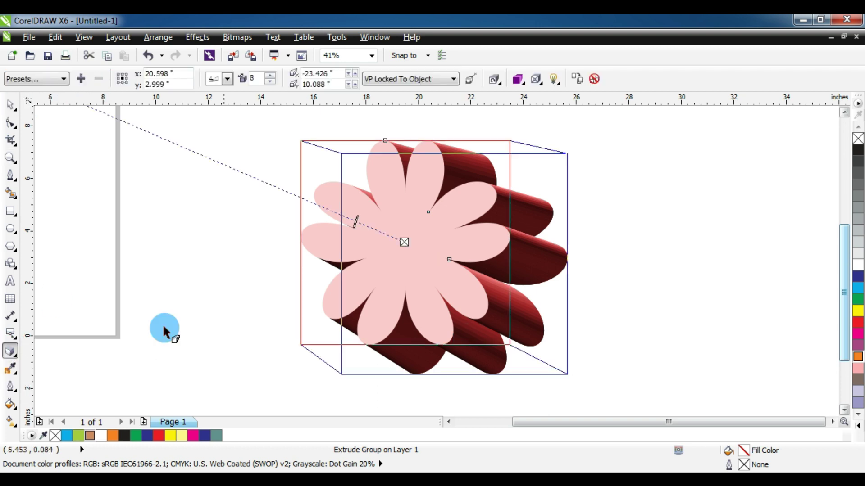
left_click(272, 83)
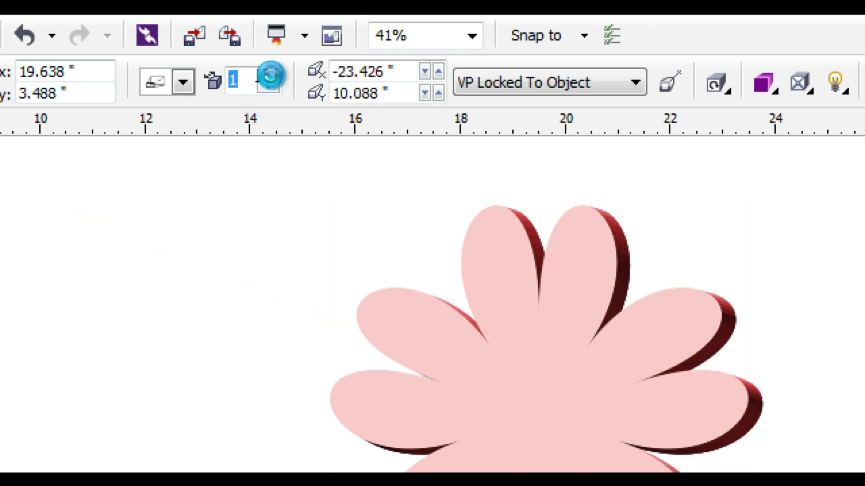
left_click(271, 77)
left_click(269, 74)
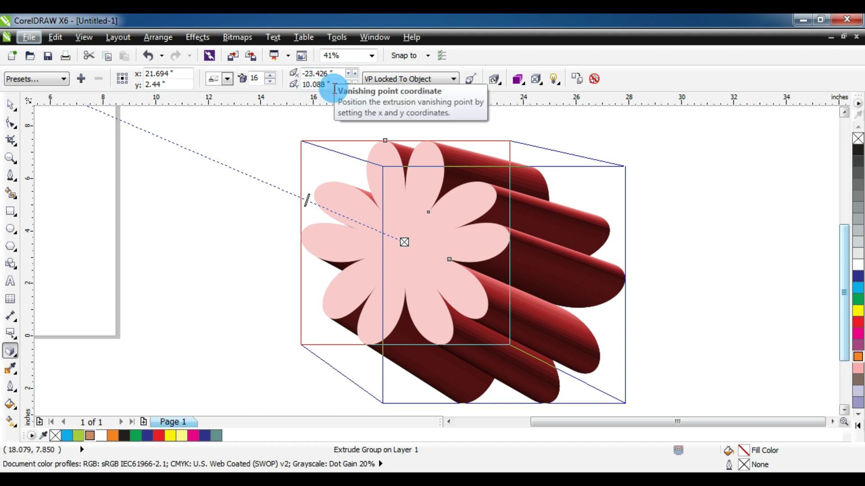
left_click(340, 72)
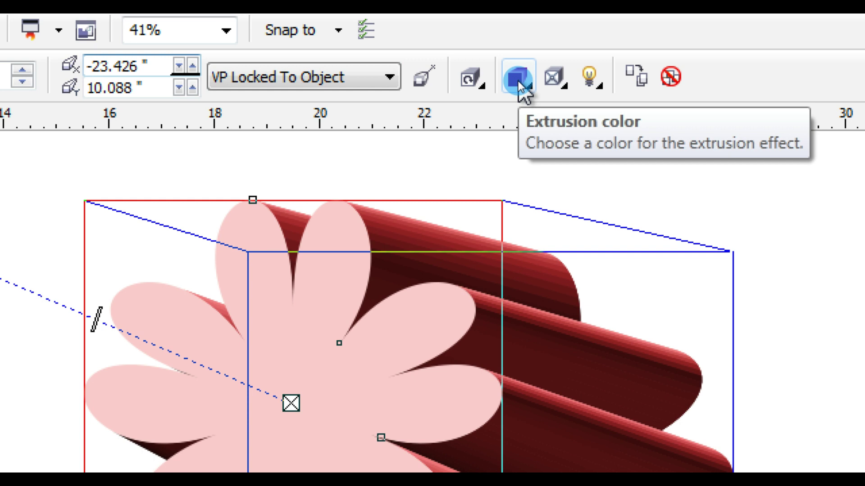
- Try extrusion colors: solid blue, the flower's own fill, then solid yellow
left_click(518, 80)
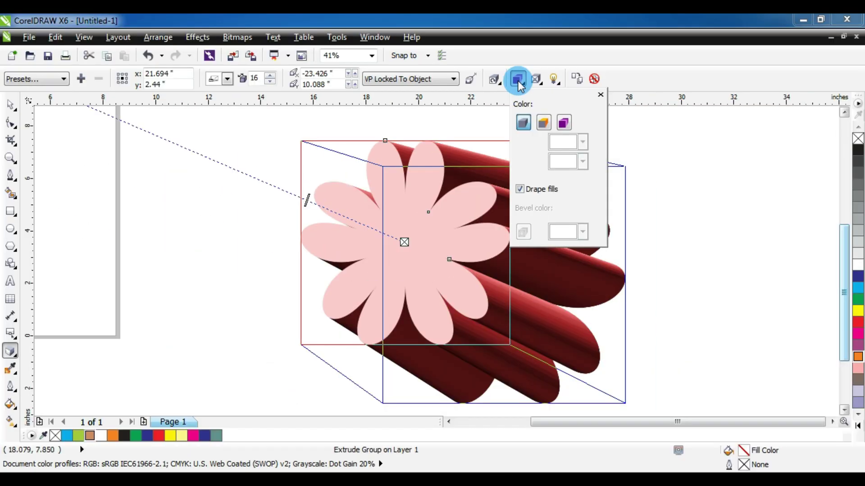
left_click(543, 123)
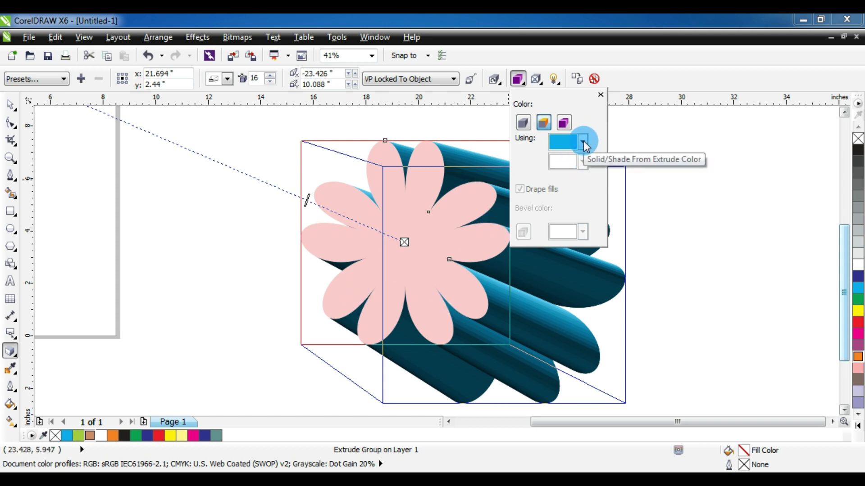
left_click(523, 123)
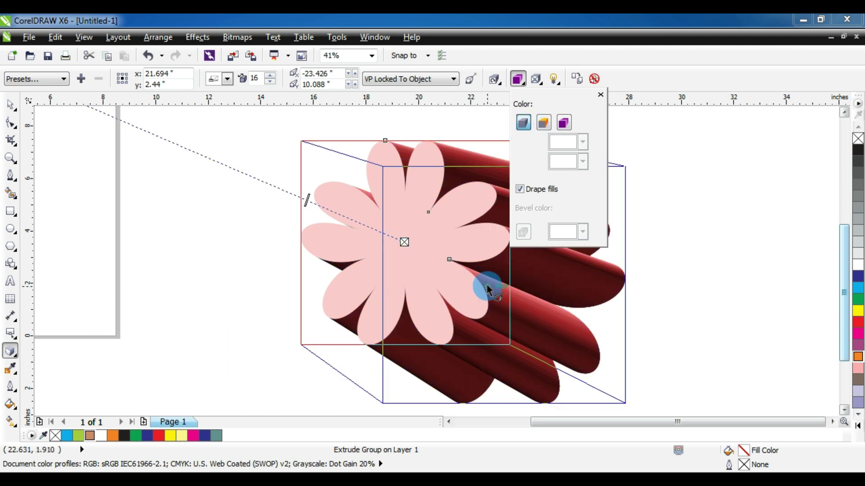
left_click(542, 127)
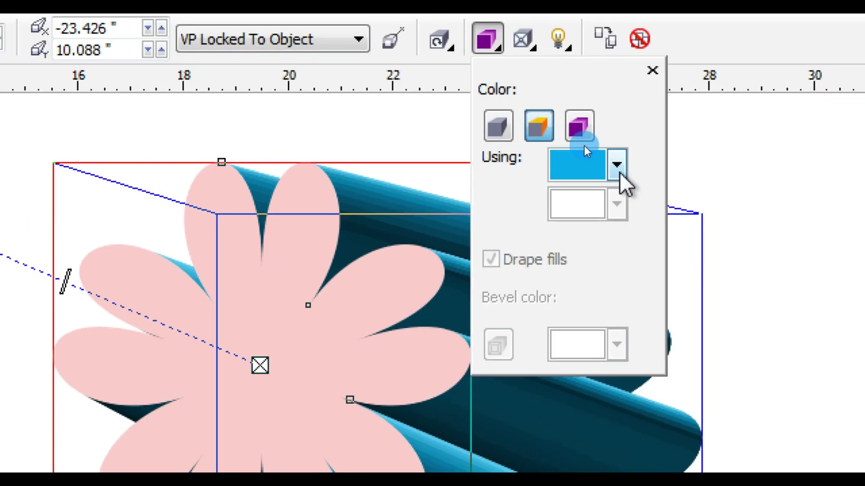
left_click(617, 165)
left_click(603, 195)
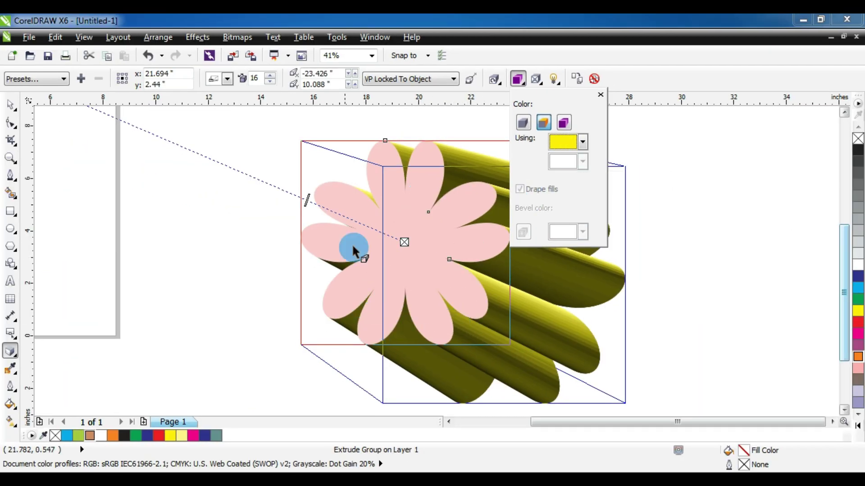
- Shorten the extrusion depth to 5 and shade its sides from green to crimson
left_click_drag(311, 201, 374, 229)
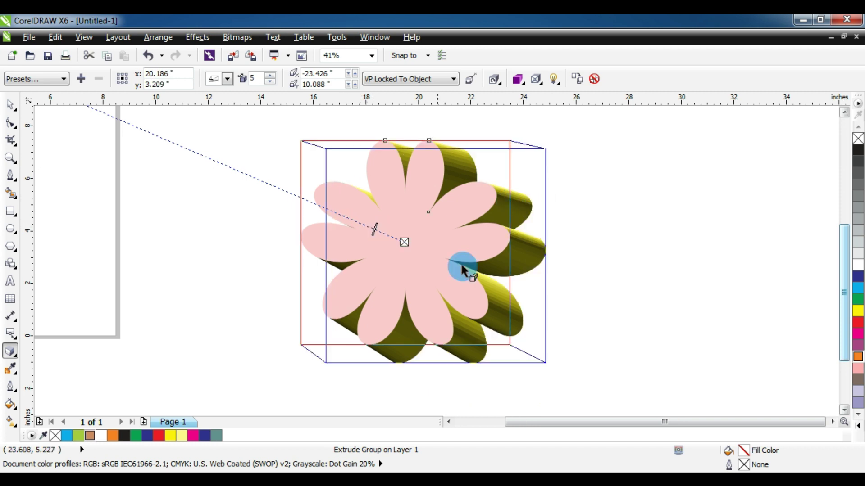
left_click(521, 84)
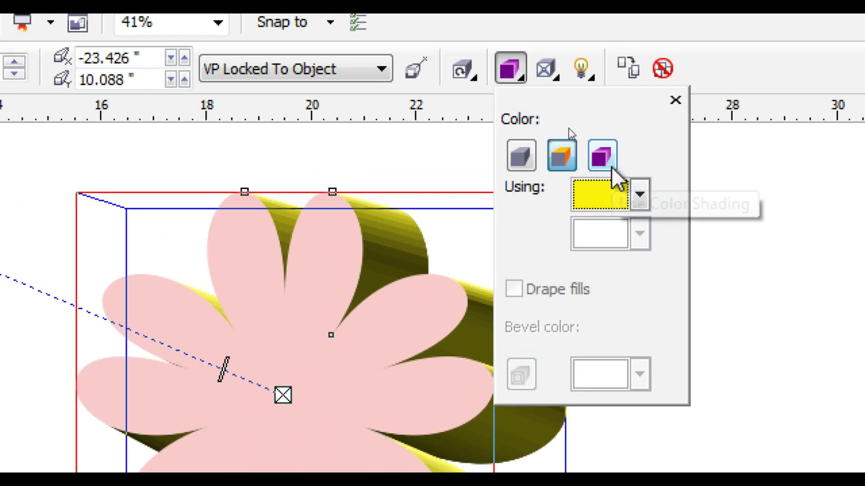
left_click(609, 164)
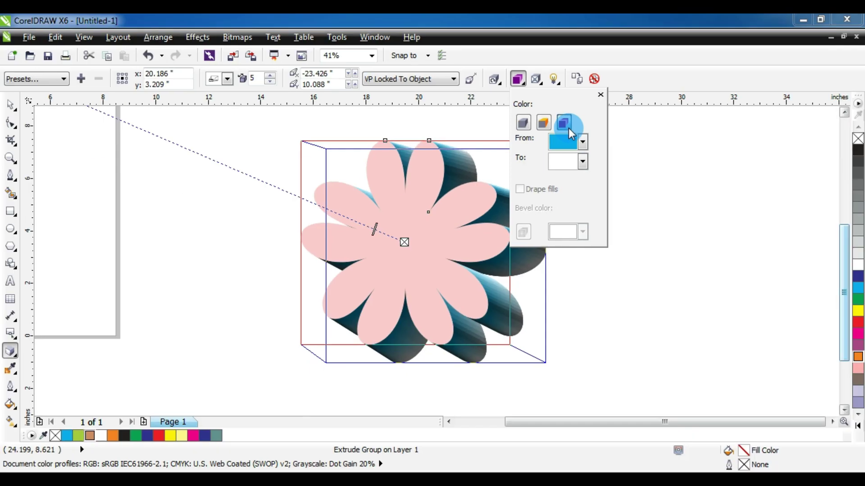
left_click(583, 159)
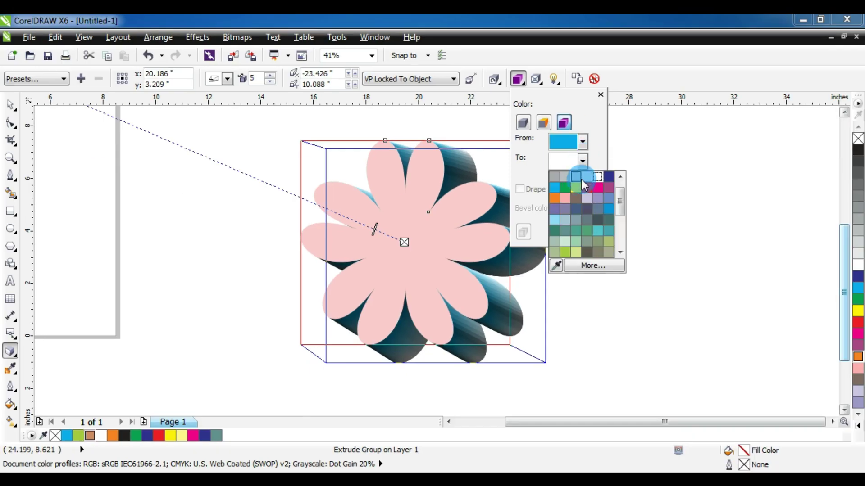
left_click(554, 220)
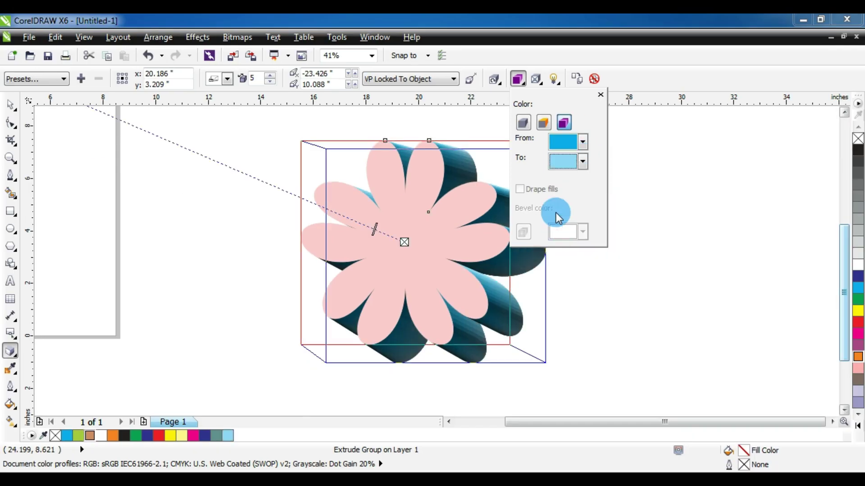
left_click(583, 162)
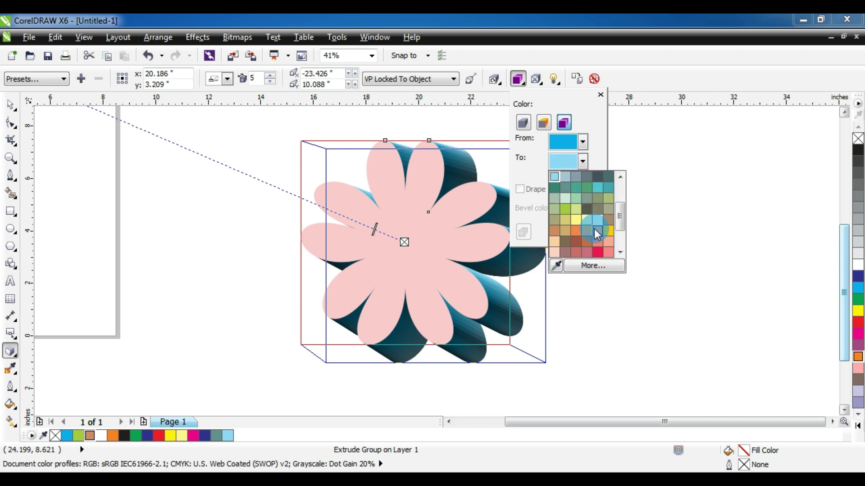
left_click(595, 250)
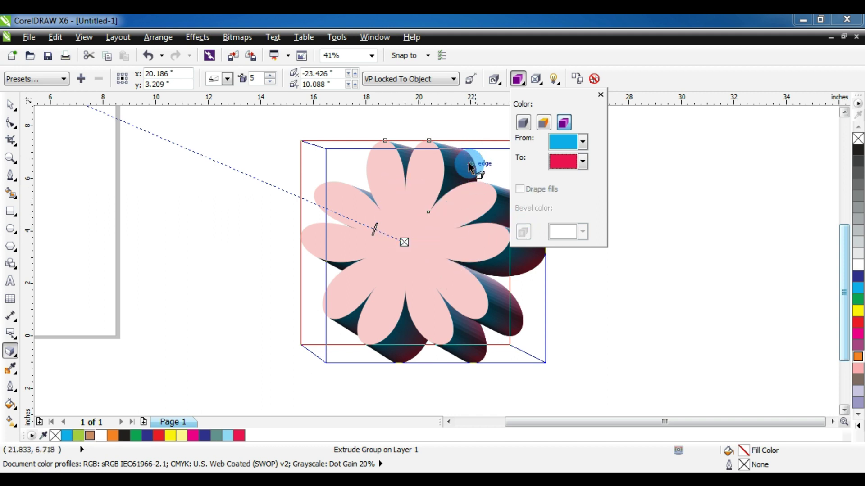
left_click(583, 143)
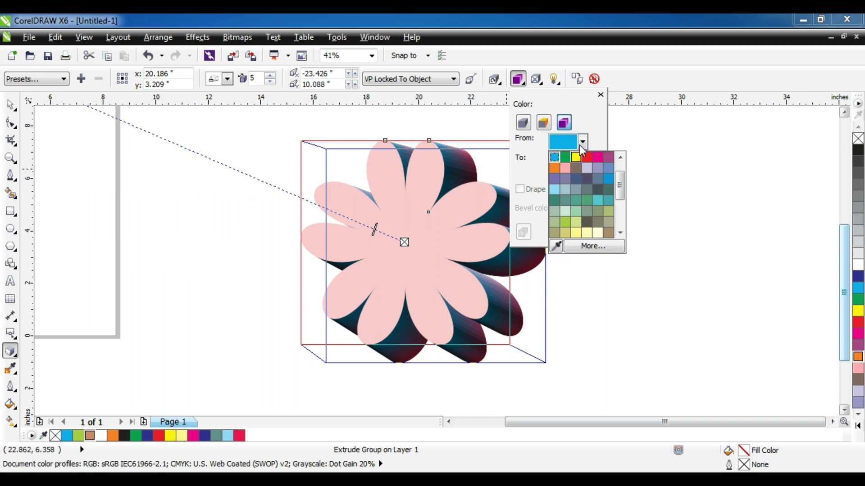
left_click(566, 220)
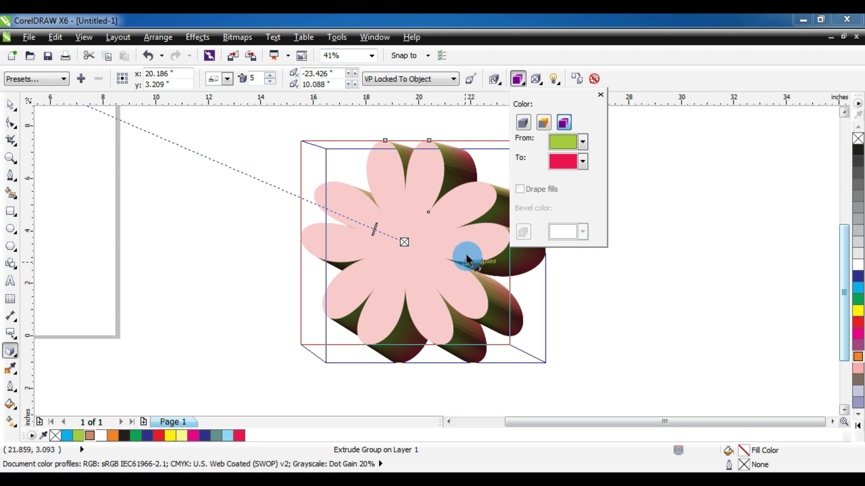
- Try a 3D rotation of the extrusion, reset it to the original angle, then view bevel options
left_click(500, 84)
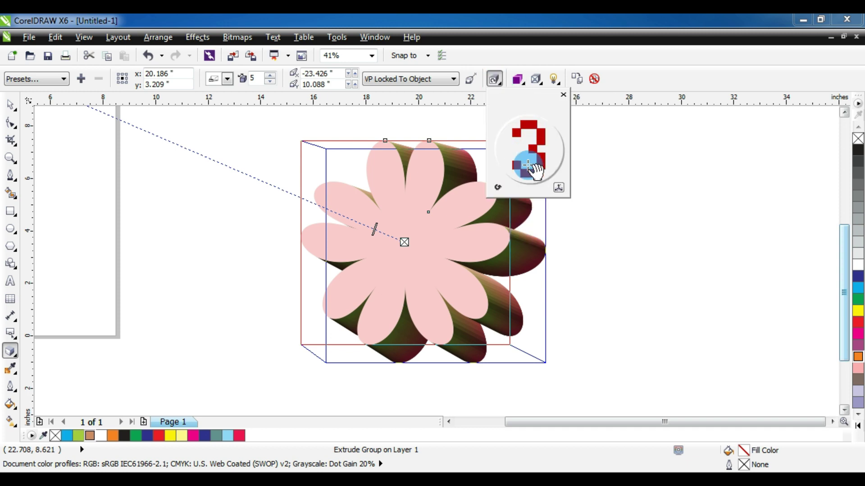
left_click_drag(547, 167, 498, 189)
left_click(498, 189)
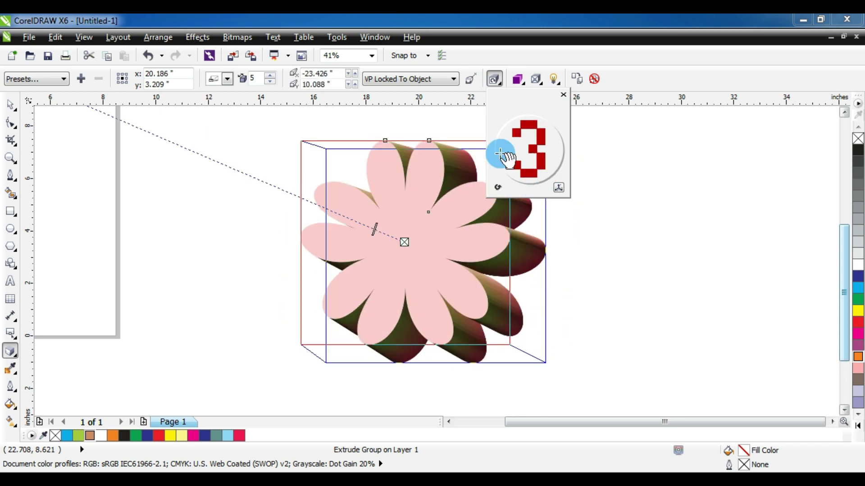
left_click(519, 82)
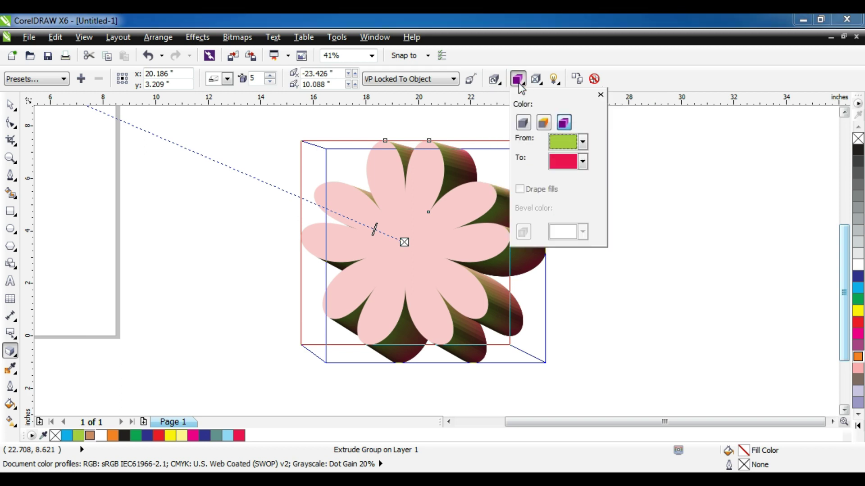
left_click(536, 80)
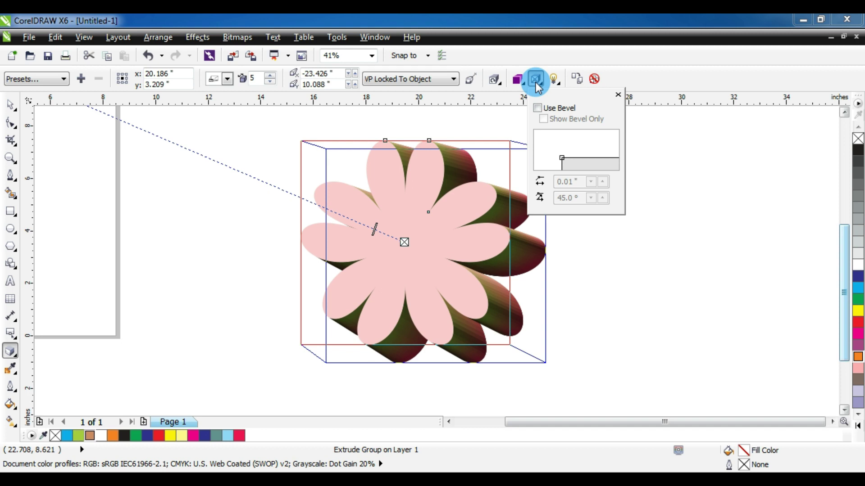
- Experiment with extrusion lighting, toggling lights 1–3 and varying the light intensity
left_click(554, 80)
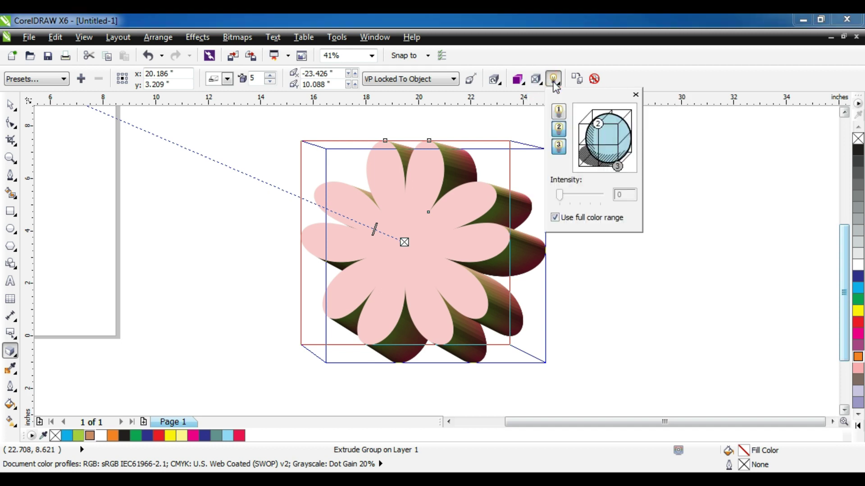
left_click(559, 130)
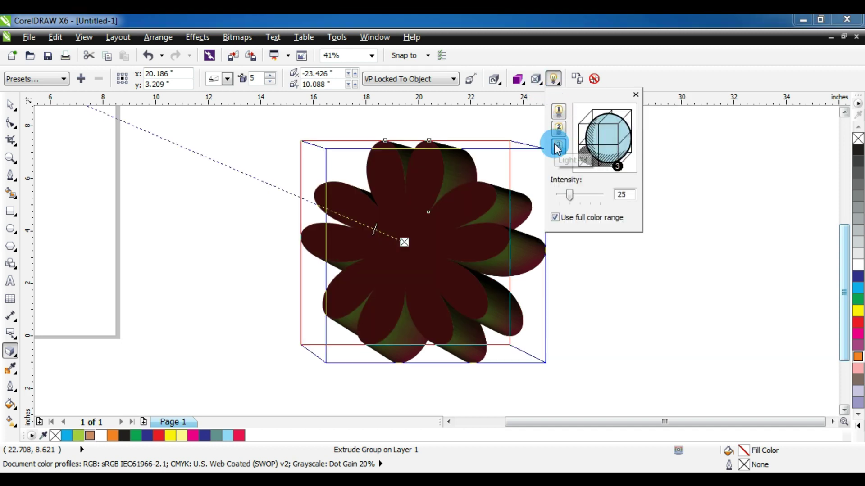
left_click(557, 146)
left_click(558, 111)
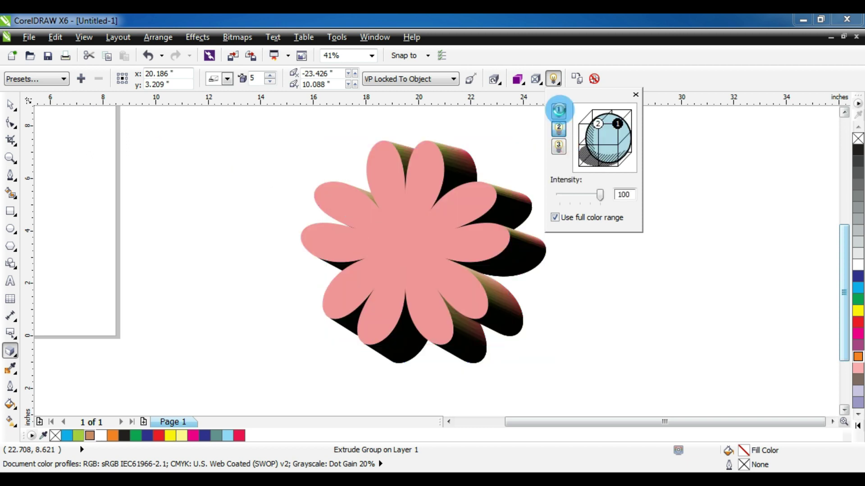
left_click(557, 131)
left_click(557, 151)
left_click(558, 132)
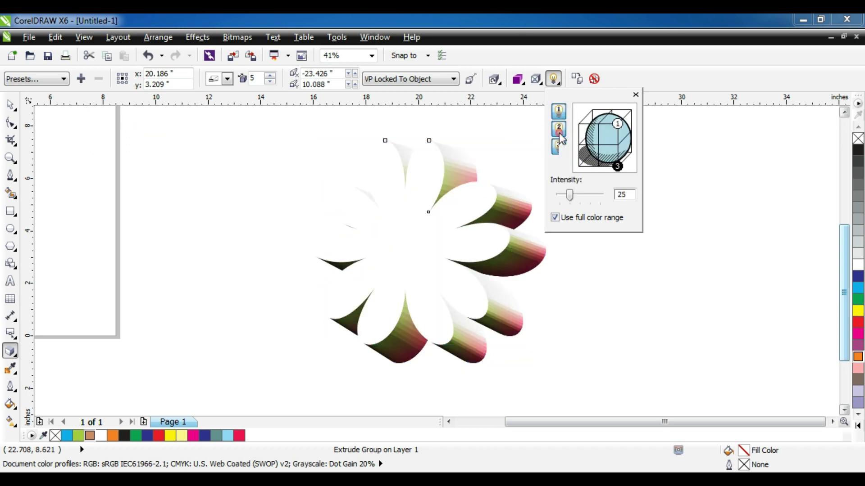
left_click(560, 114)
left_click_drag(570, 195, 584, 194)
- Turn the first and third lights back on, move the flower left, and clear its extrusion
left_click(559, 111)
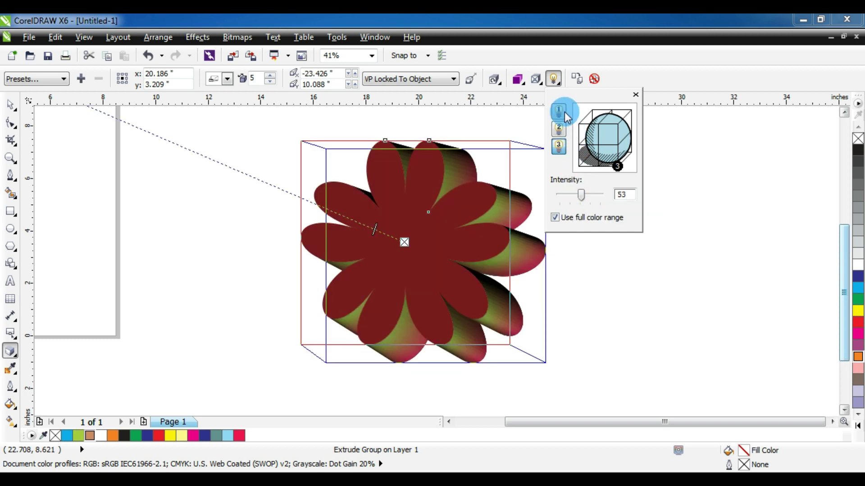
left_click(557, 130)
left_click(559, 146)
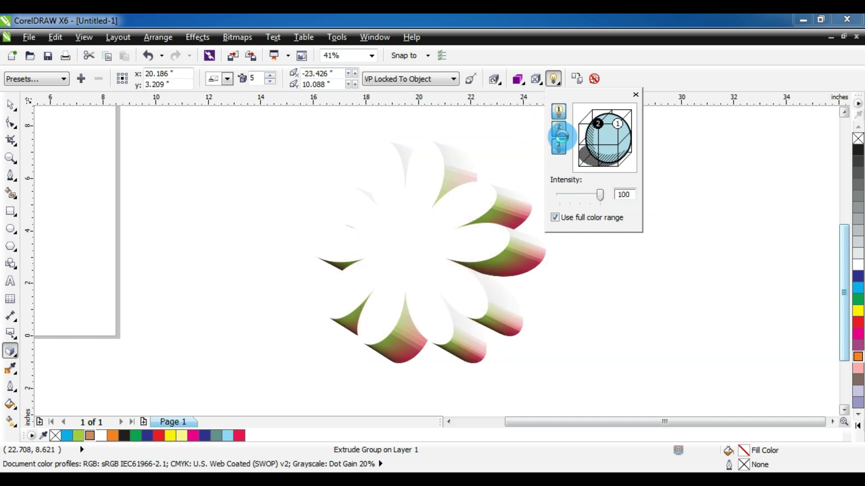
left_click(559, 110)
left_click(558, 128)
left_click(559, 111)
left_click(559, 145)
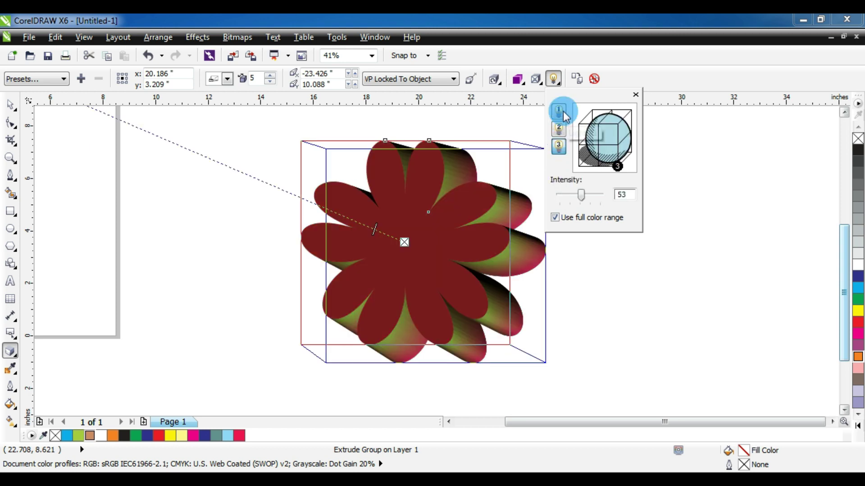
left_click_drag(498, 197, 409, 209)
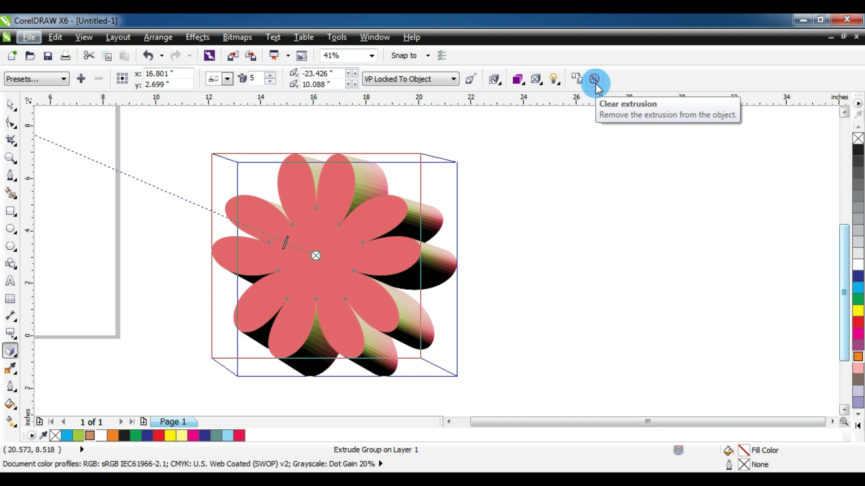
left_click(593, 74)
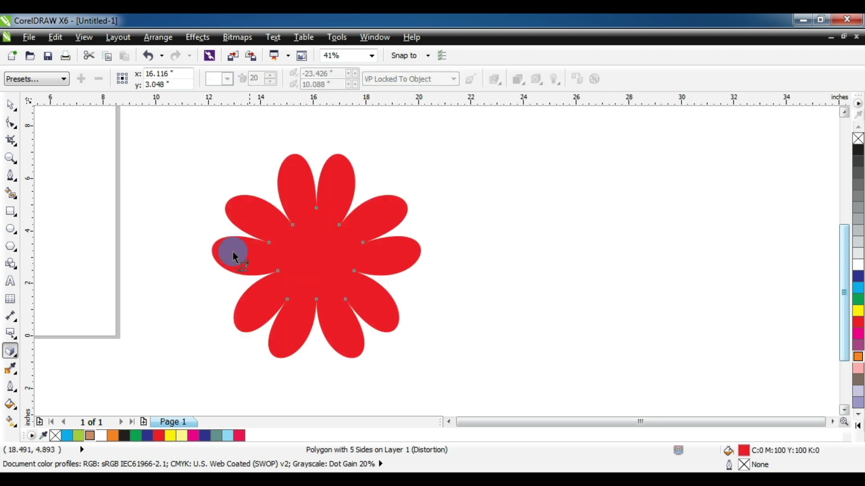